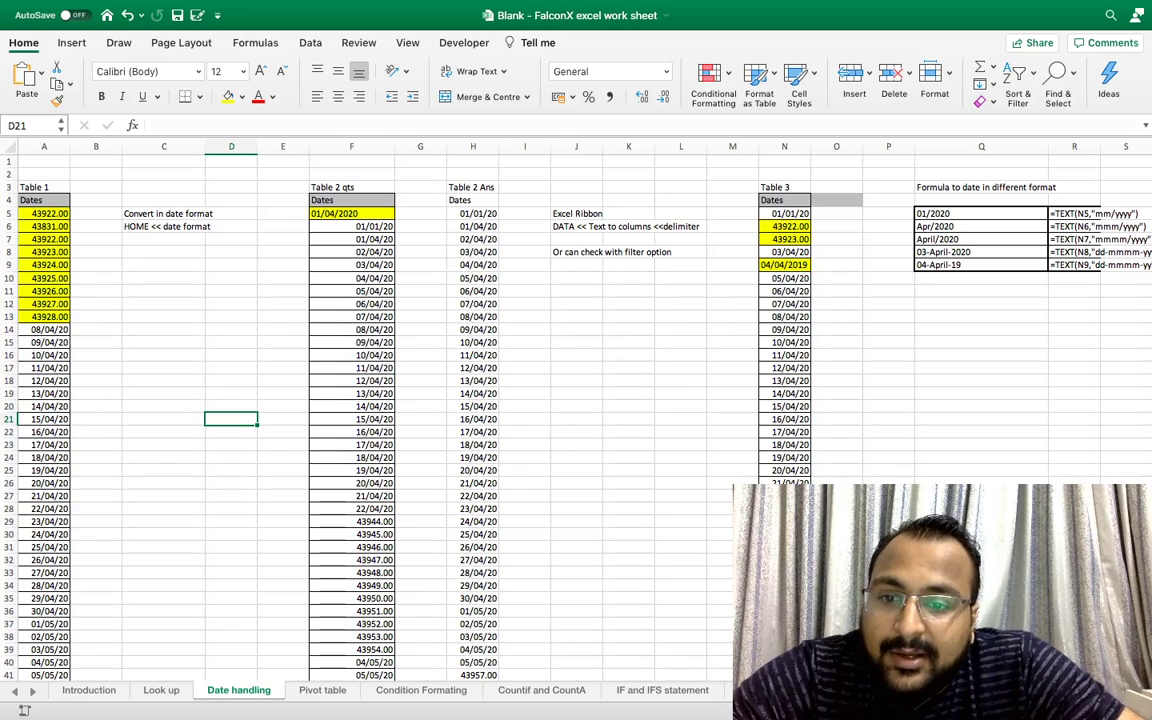
Step: Inspect the serial numbers in Table 1's Dates column, cells A5 to A13
{"action": "left_click", "coordinate": [164, 419]}
{"action": "left_click", "coordinate": [44, 419]}
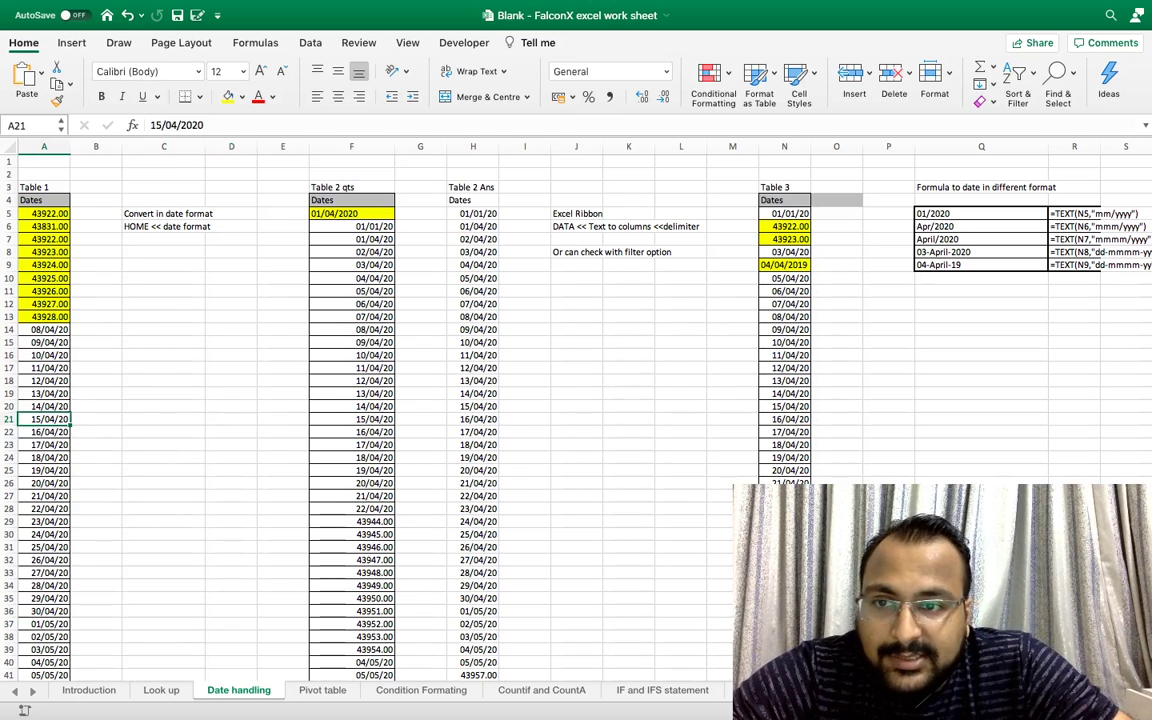
{"action": "left_click", "coordinate": [44, 406]}
{"action": "key", "text": "Up"}
{"action": "key", "text": "Up"}
{"action": "key", "text": "Up"}
{"action": "key", "text": "Up"}
{"action": "key", "text": "Up"}
{"action": "key", "text": "Up"}
{"action": "key", "text": "Up"}
{"action": "key", "text": "Up"}
{"action": "key", "text": "Up"}
{"action": "key", "text": "Up"}
{"action": "key", "text": "Up"}
{"action": "key", "text": "Up"}
{"action": "key", "text": "Up"}
{"action": "key", "text": "Up"}
{"action": "key", "text": "Up"}
{"action": "key", "text": "Up"}
{"action": "key", "text": "Up"}
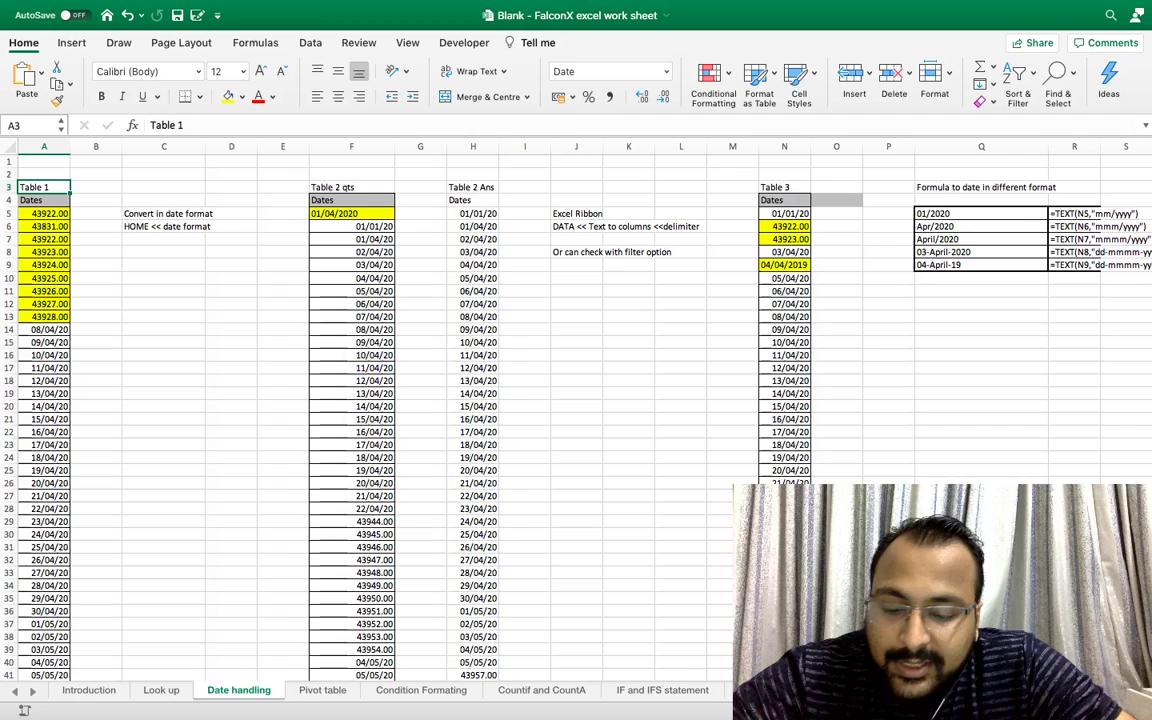
{"action": "key", "text": "Down"}
{"action": "key", "text": "Down"}
{"action": "key", "text": "Down"}
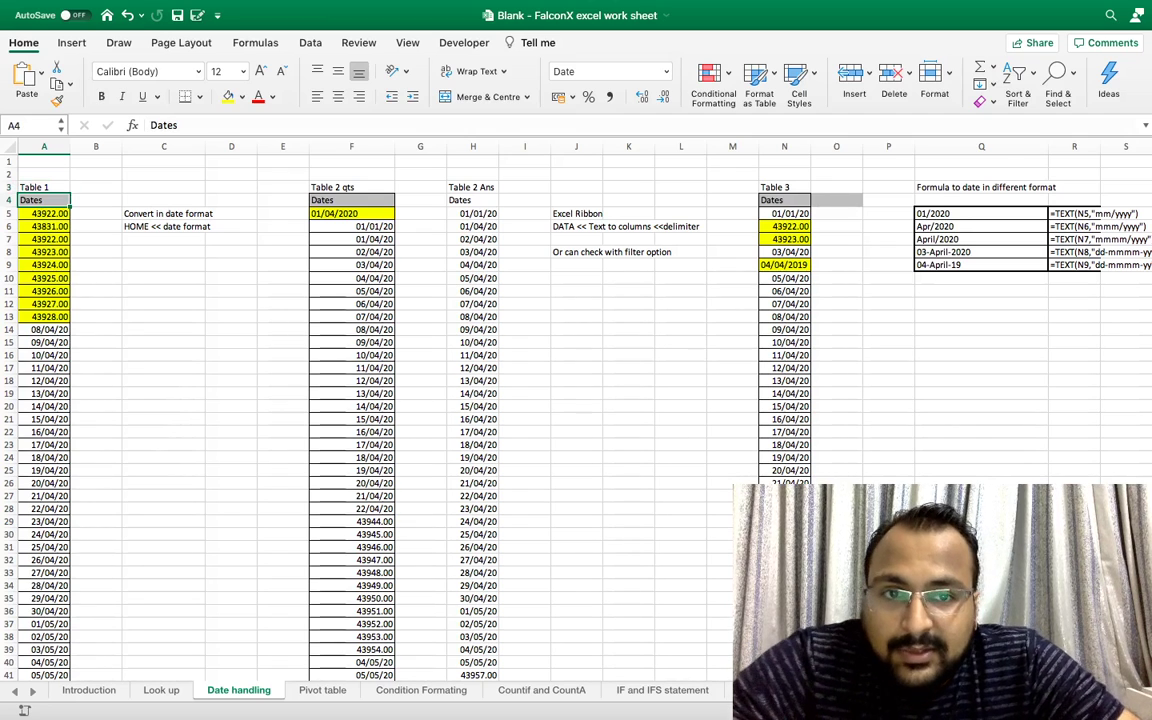
{"action": "key", "text": "Down"}
{"action": "key", "text": "Down"}
{"action": "key", "text": "Right"}
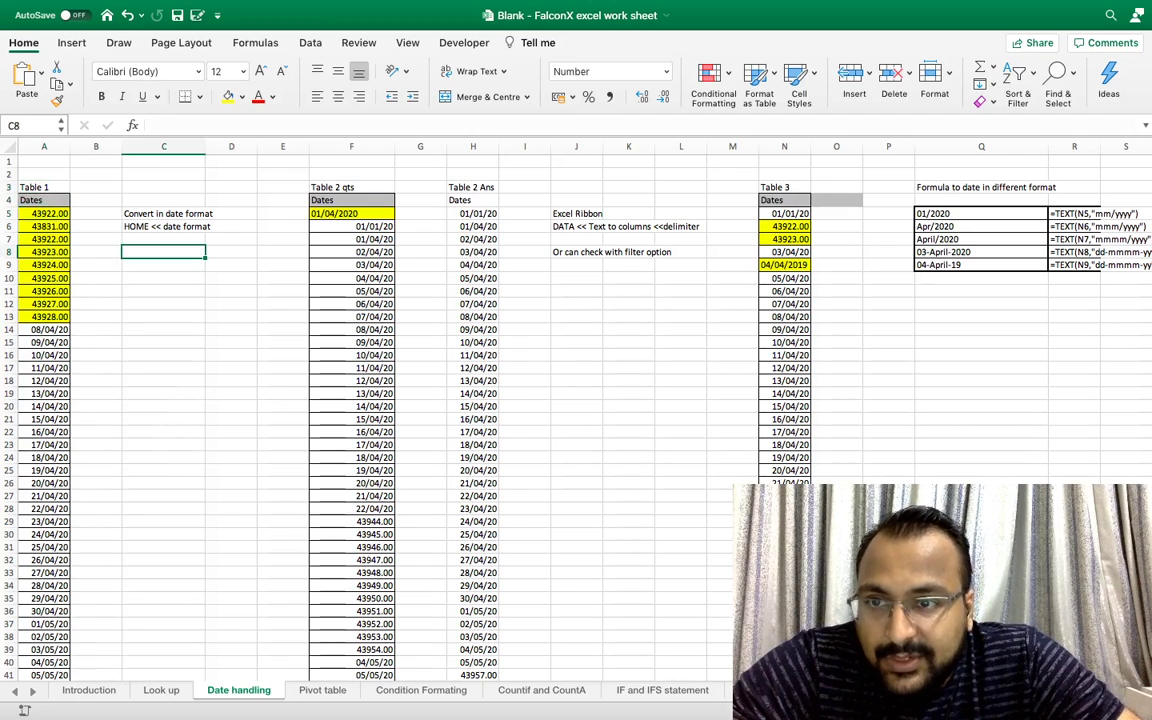
{"action": "key", "text": "Left"}
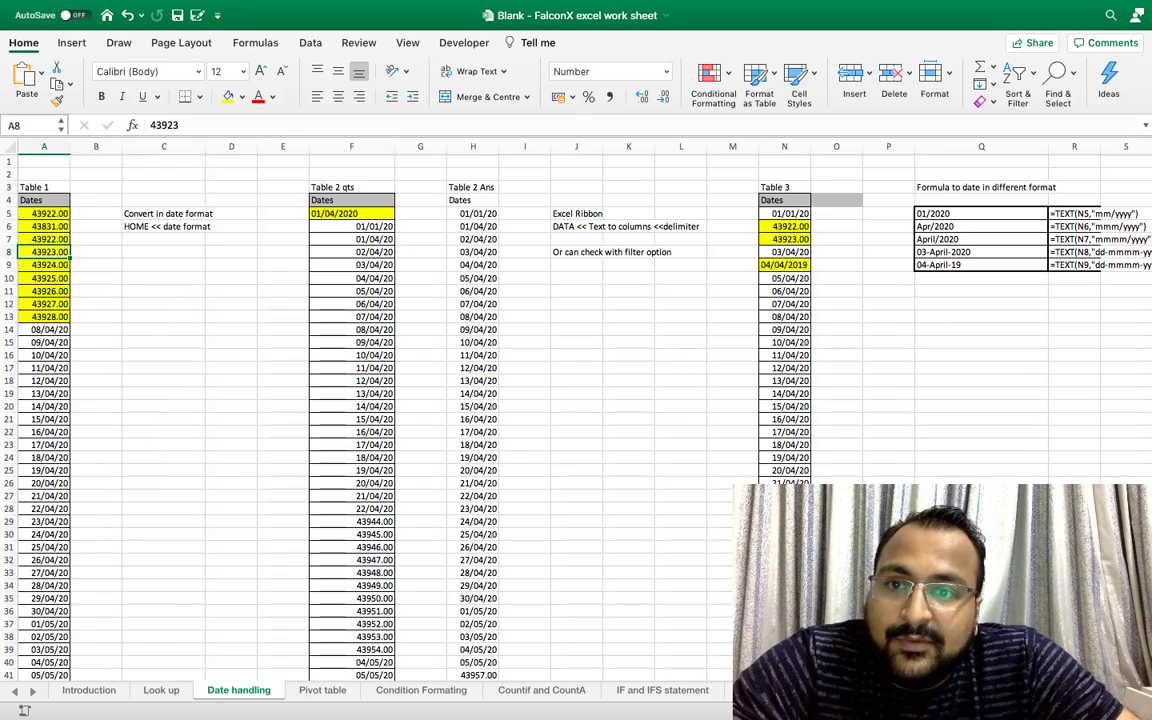
{"action": "key", "text": "Right"}
{"action": "key", "text": "Right"}
{"action": "key", "text": "Right"}
{"action": "key", "text": "Right"}
{"action": "key", "text": "Right"}
{"action": "key", "text": "Right"}
{"action": "key", "text": "Right"}
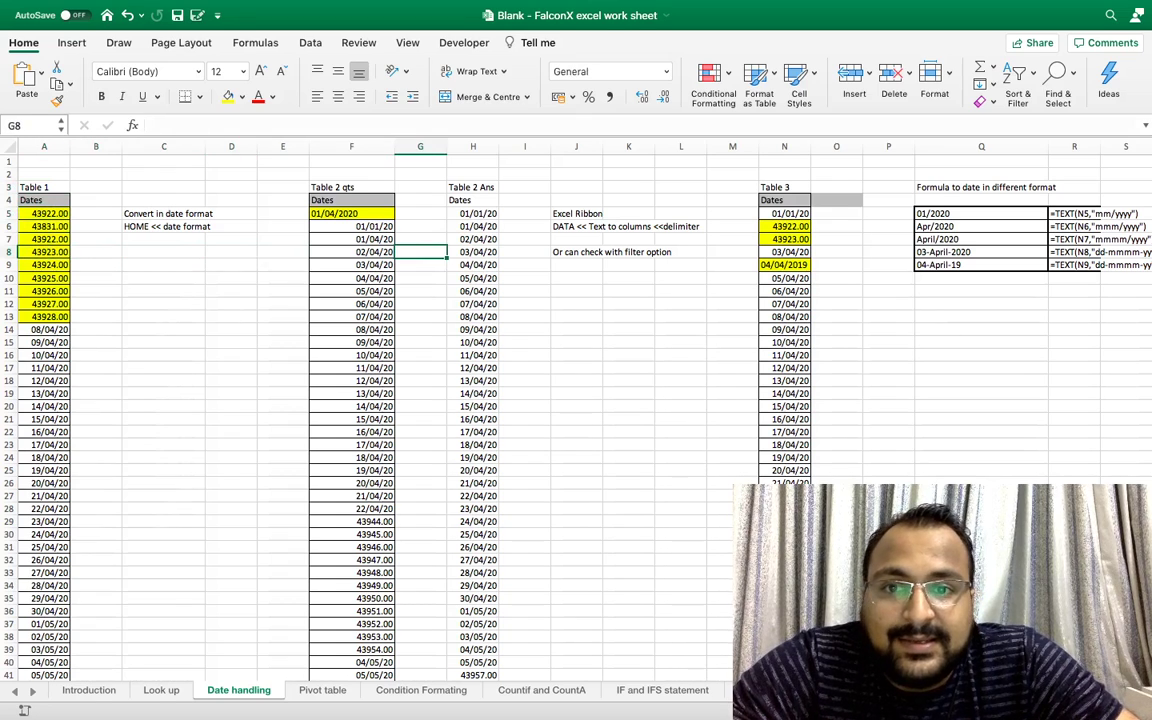
{"action": "key", "text": "Right"}
{"action": "key", "text": "Right"}
{"action": "key", "text": "Right"}
{"action": "key", "text": "Right"}
{"action": "key", "text": "Right"}
{"action": "key", "text": "Right"}
{"action": "key", "text": "Right"}
{"action": "key", "text": "Right"}
{"action": "key", "text": "Right"}
{"action": "key", "text": "Right"}
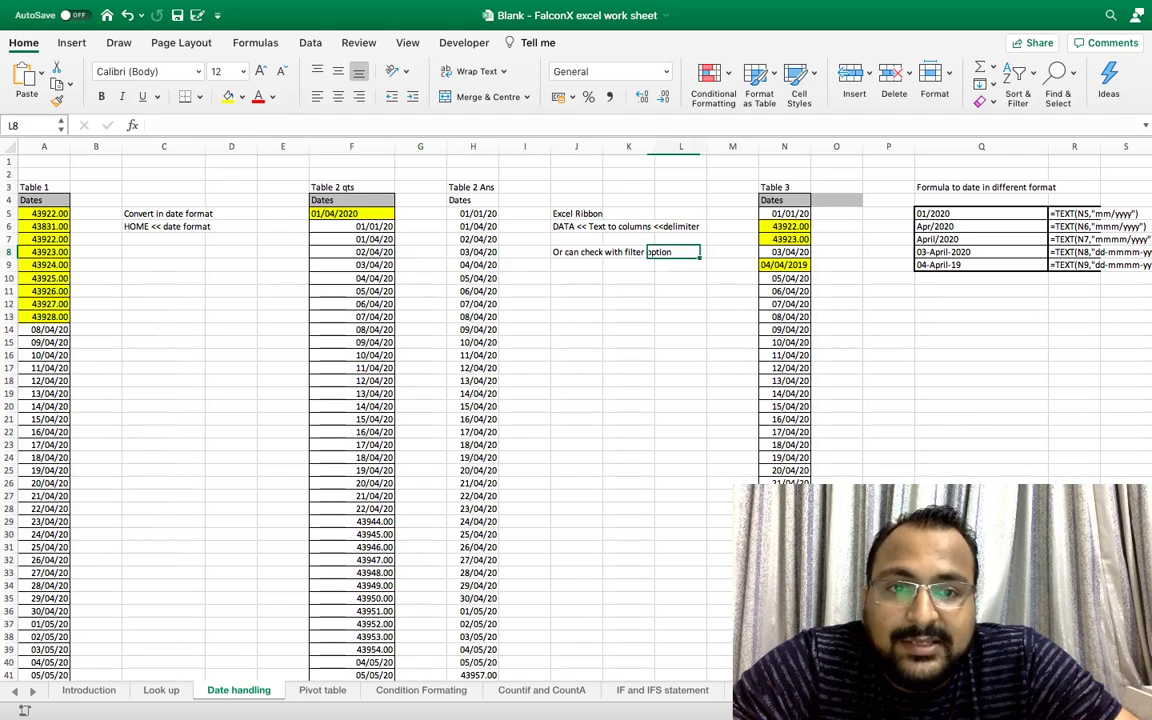
{"action": "key", "text": "Left"}
{"action": "key", "text": "Left"}
{"action": "key", "text": "Left"}
{"action": "key", "text": "Left"}
{"action": "key", "text": "Left"}
{"action": "key", "text": "Left"}
{"action": "key", "text": "Left"}
{"action": "key", "text": "Left"}
{"action": "key", "text": "Left"}
{"action": "key", "text": "Left"}
{"action": "key", "text": "Left"}
{"action": "key", "text": "Left"}
{"action": "key", "text": "Left"}
{"action": "key", "text": "Left"}
{"action": "key", "text": "Left"}
{"action": "key", "text": "Left"}
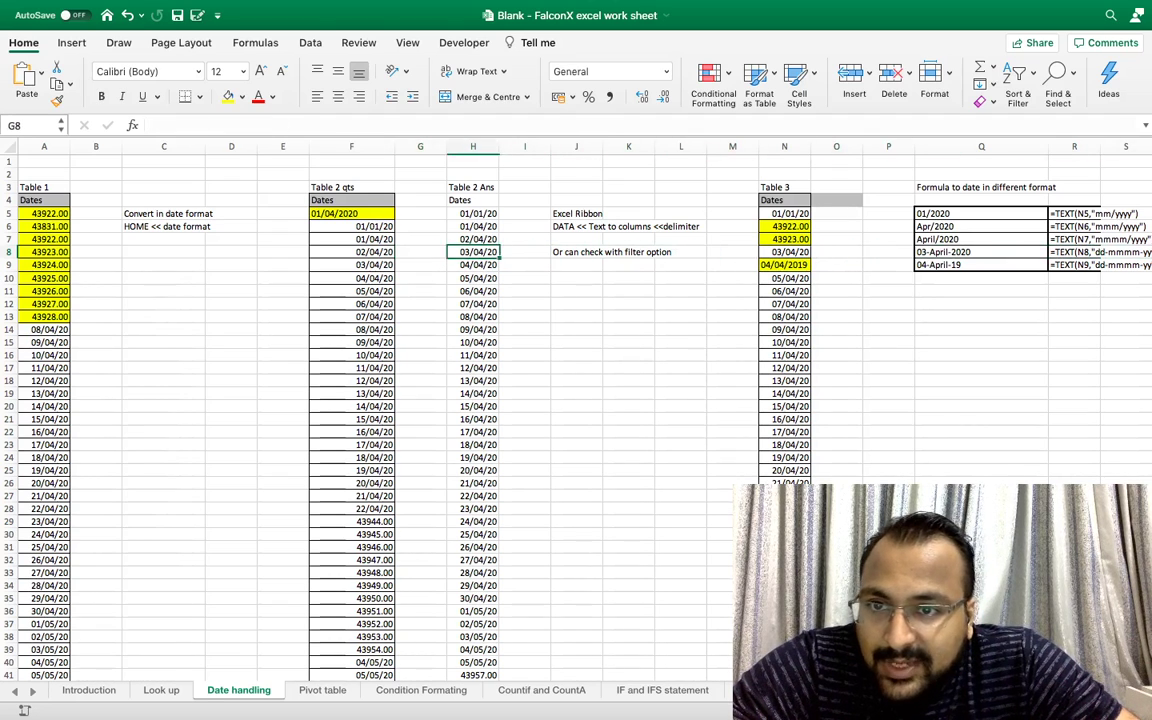
{"action": "key", "text": "Left"}
{"action": "key", "text": "Up"}
{"action": "key", "text": "Up"}
{"action": "key", "text": "Up"}
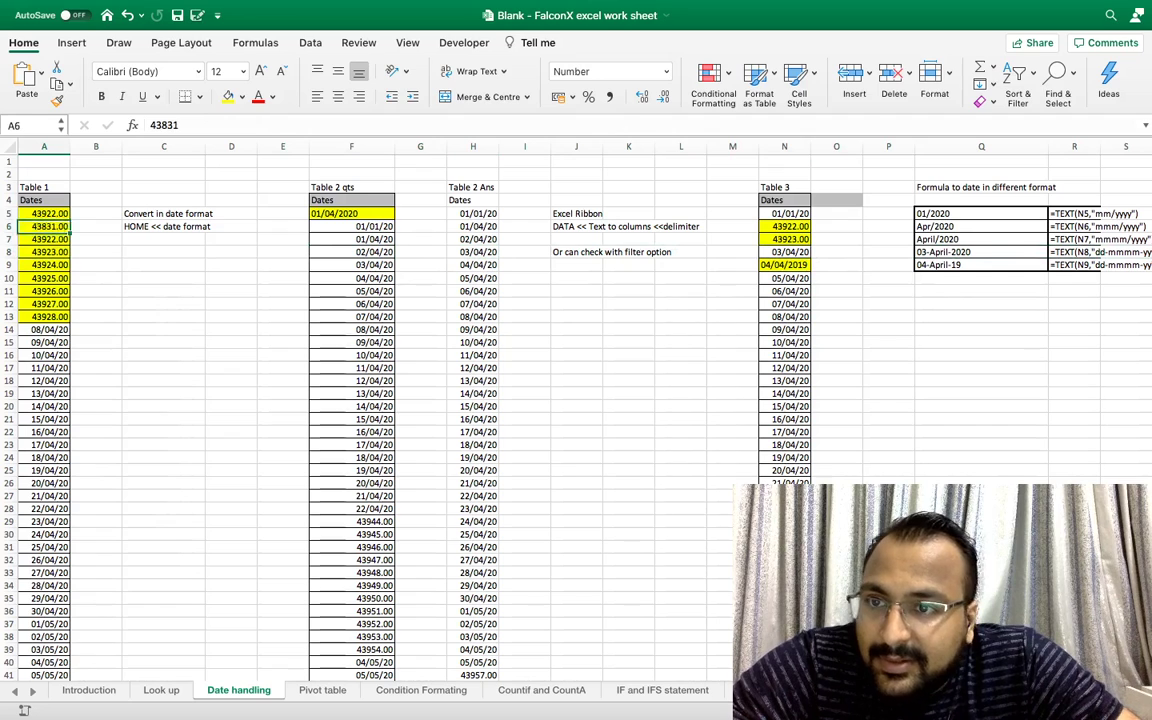
{"action": "key", "text": "Up"}
{"action": "key", "text": "Down"}
{"action": "key", "text": "Down"}
{"action": "key", "text": "Down"}
{"action": "key", "text": "Down"}
{"action": "key", "text": "Down"}
{"action": "key", "text": "Down"}
{"action": "key", "text": "Down"}
{"action": "key", "text": "Down"}
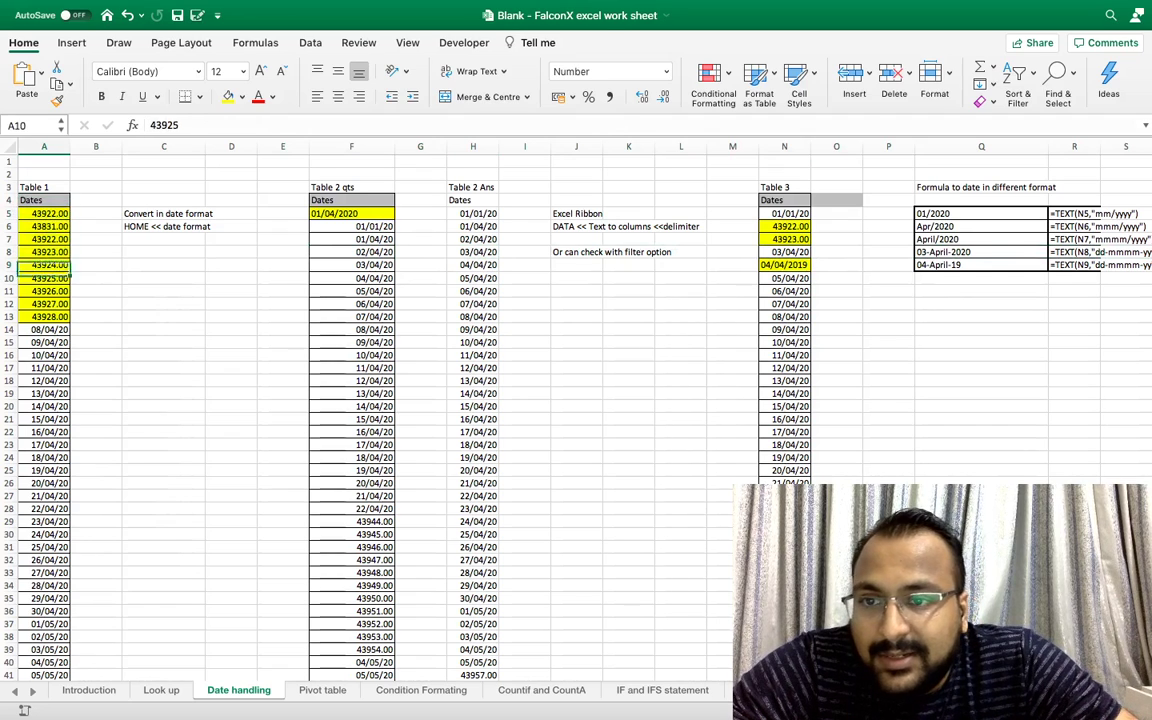
{"action": "key", "text": "Up"}
{"action": "key", "text": "Up"}
{"action": "key", "text": "Up"}
{"action": "key", "text": "Up"}
{"action": "key", "text": "Up"}
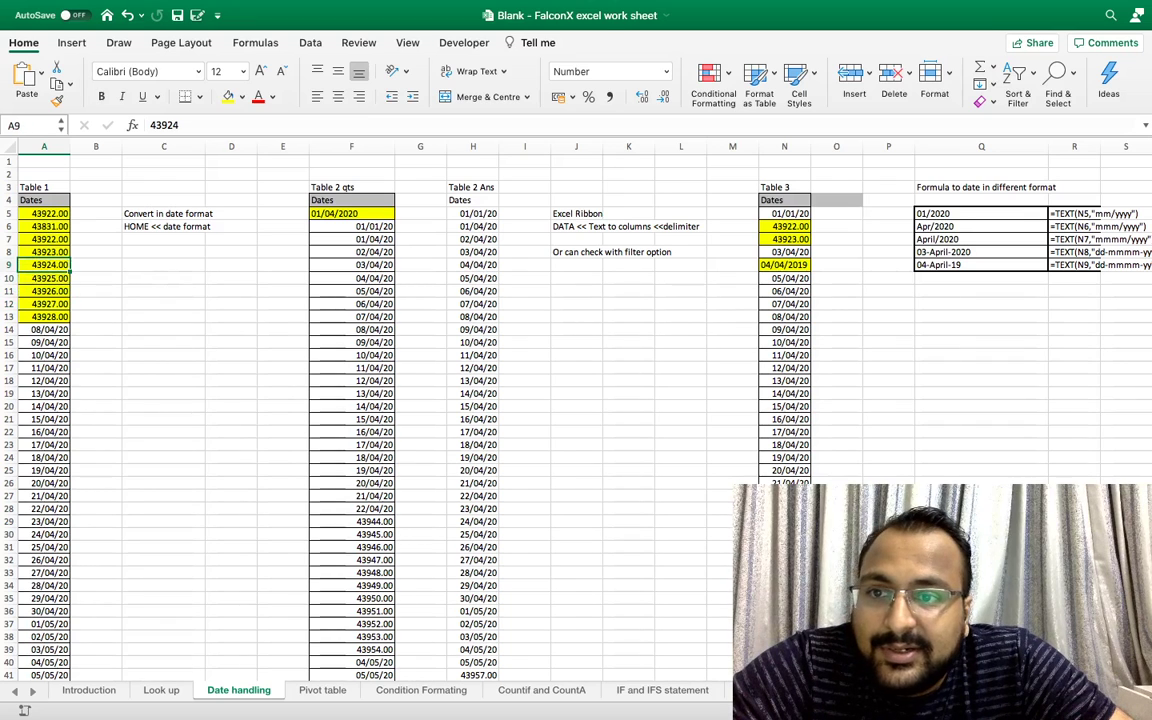
{"action": "key", "text": "Up"}
{"action": "key", "text": "Up"}
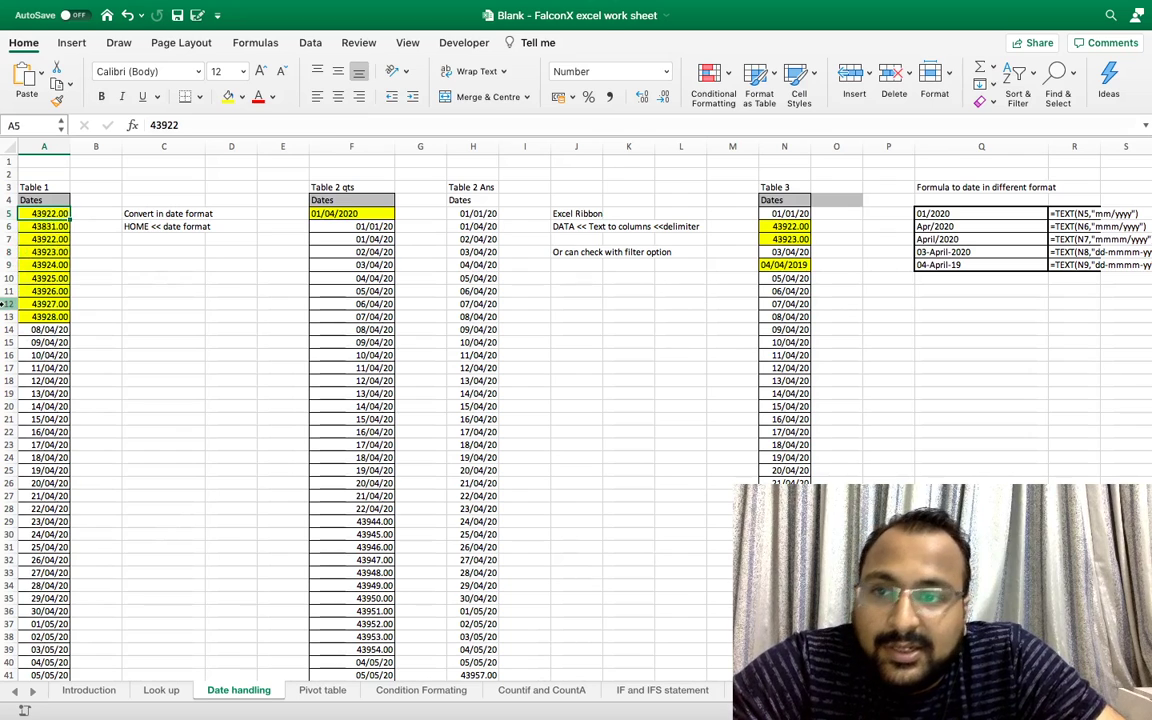
Step: Format column A as Short Date so A5:A13 read 01/04/20 through 07/04/20
{"action": "left_click", "coordinate": [46, 146]}
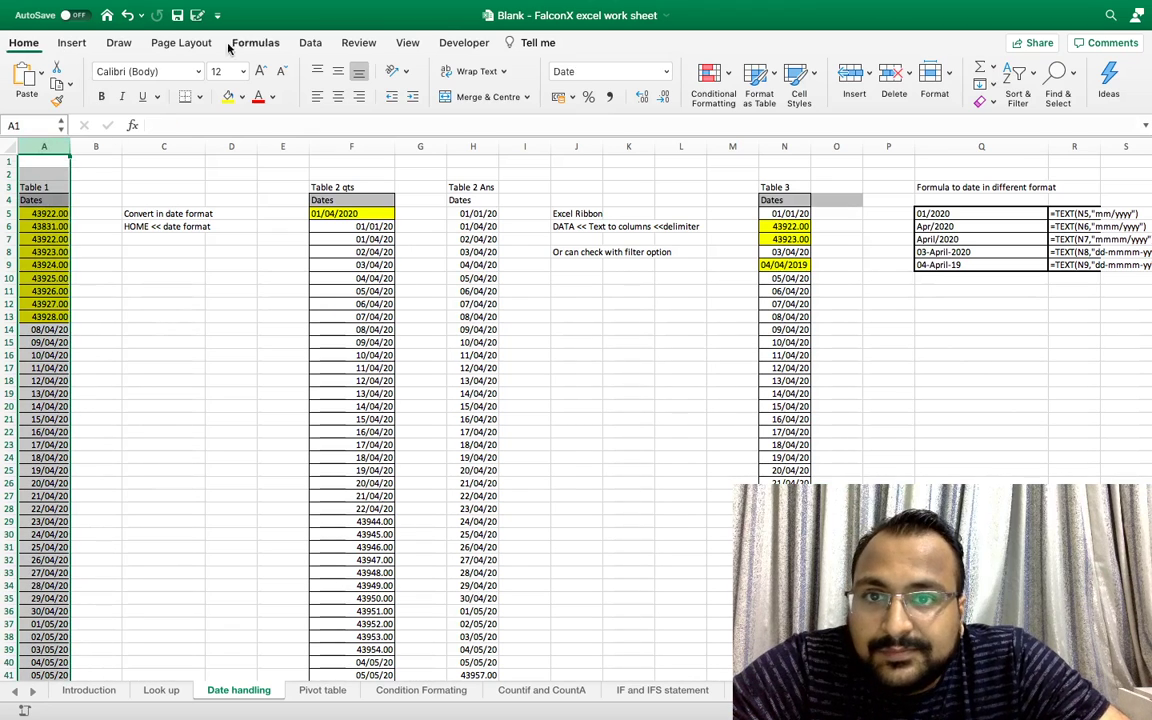
{"action": "left_click", "coordinate": [310, 42]}
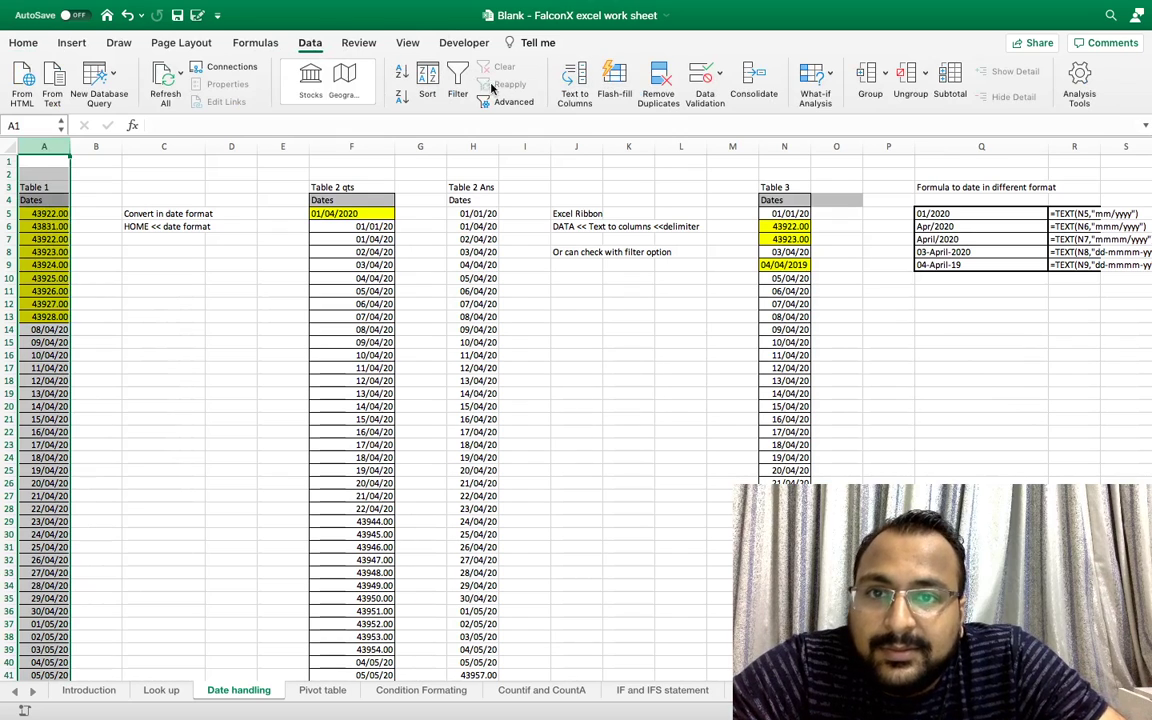
{"action": "left_click", "coordinate": [24, 43]}
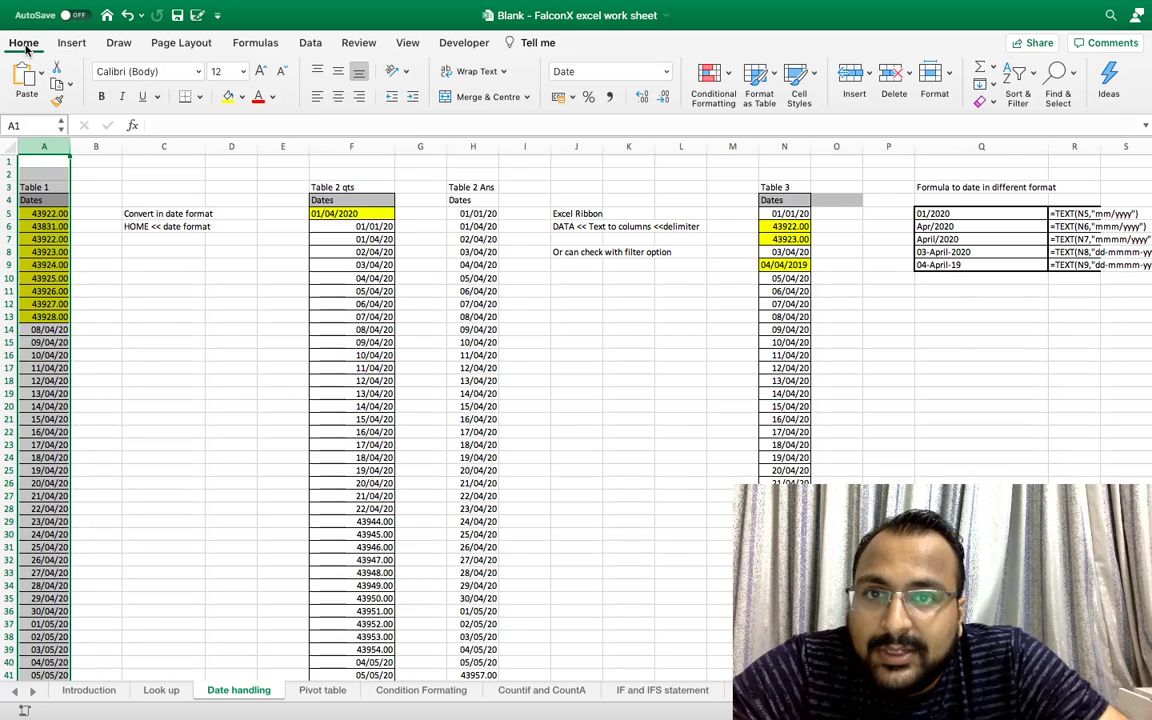
{"action": "left_click", "coordinate": [663, 73]}
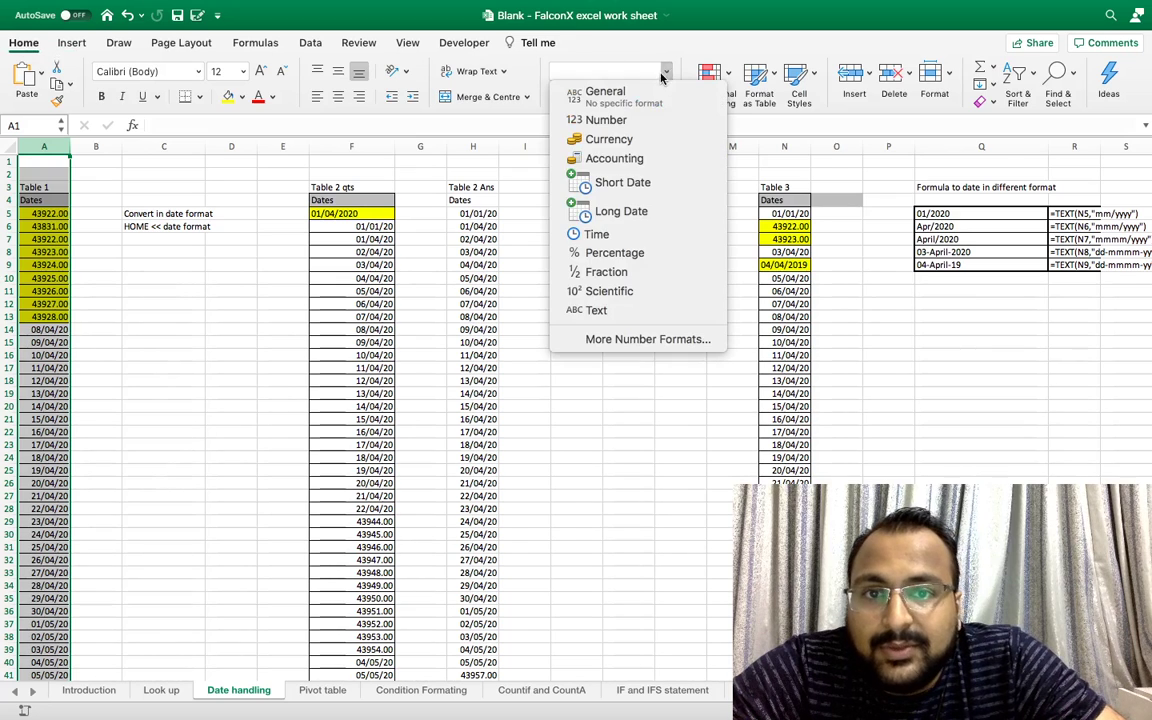
{"action": "left_click", "coordinate": [648, 184]}
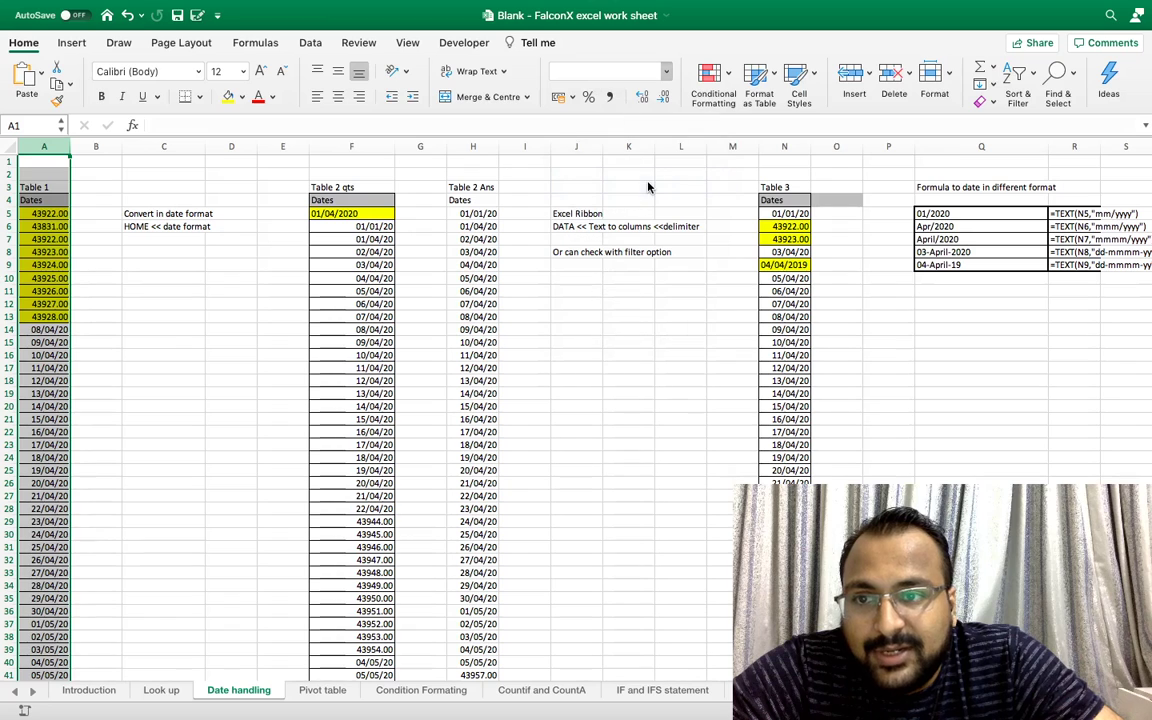
{"action": "left_click_drag", "start_coordinate": [45, 213], "coordinate": [62, 318]}
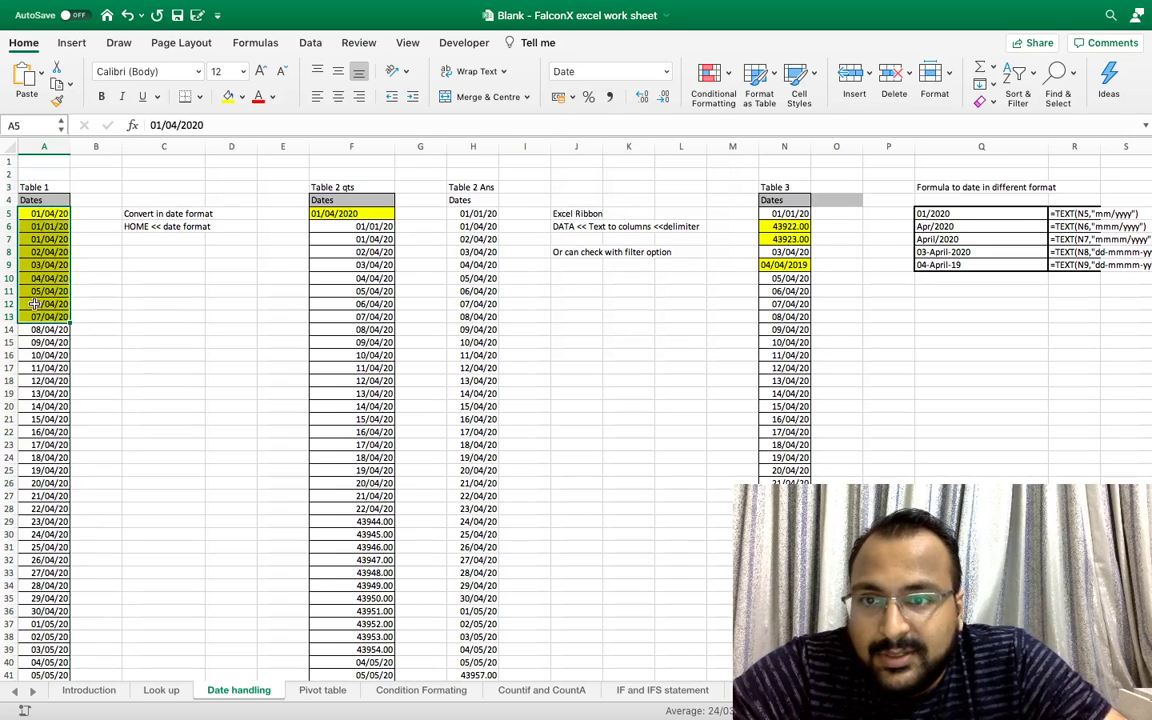
Step: Go back to the top of the sheet near Table 1's Dates header
{"action": "left_click", "coordinate": [159, 215]}
{"action": "scroll", "coordinate": [177, 291], "scroll_direction": "up", "scroll_amount": 3}
{"action": "scroll", "coordinate": [177, 291], "scroll_direction": "up", "scroll_amount": 1}
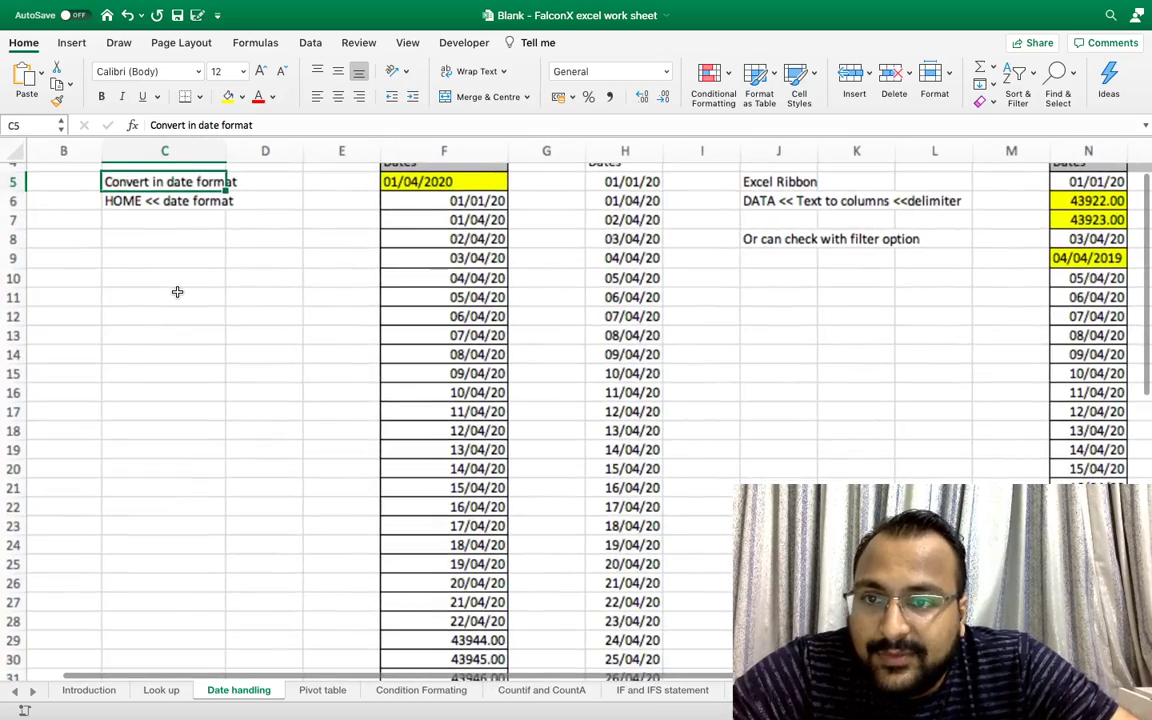
{"action": "key", "text": "Left"}
{"action": "key", "text": "Up"}
{"action": "key", "text": "Left"}
{"action": "key", "text": "Up"}
{"action": "key", "text": "Up"}
{"action": "key", "text": "Up"}
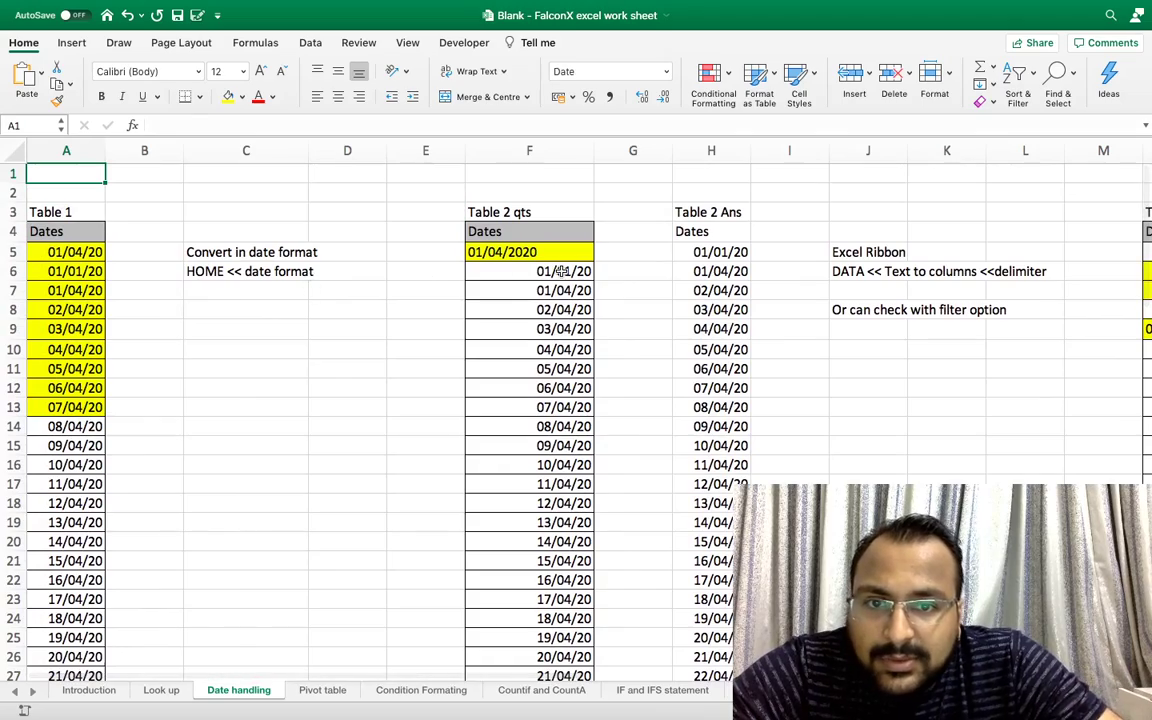
Step: Compare the text date in F5 with the Table 2 qts values in F6 and F52
{"action": "left_click", "coordinate": [500, 272]}
{"action": "scroll", "coordinate": [540, 340], "scroll_direction": "down", "scroll_amount": 1}
{"action": "scroll", "coordinate": [553, 360], "scroll_direction": "down", "scroll_amount": 5}
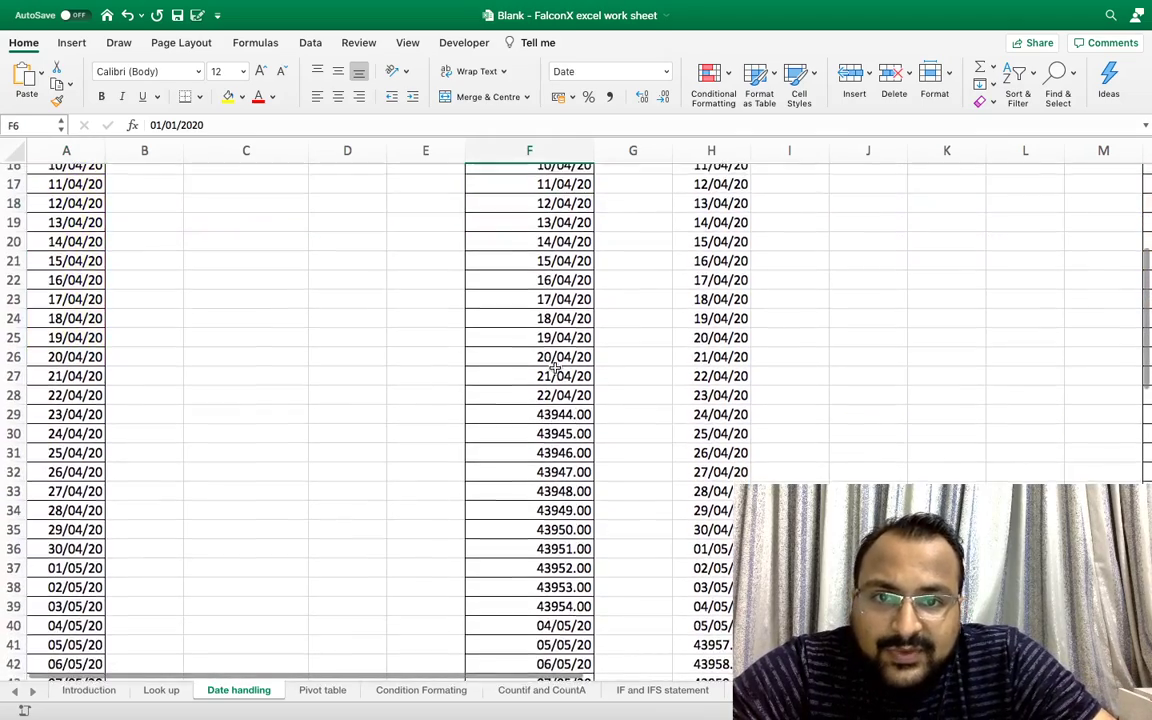
{"action": "scroll", "coordinate": [545, 352], "scroll_direction": "up", "scroll_amount": 6}
{"action": "left_click", "coordinate": [529, 254]}
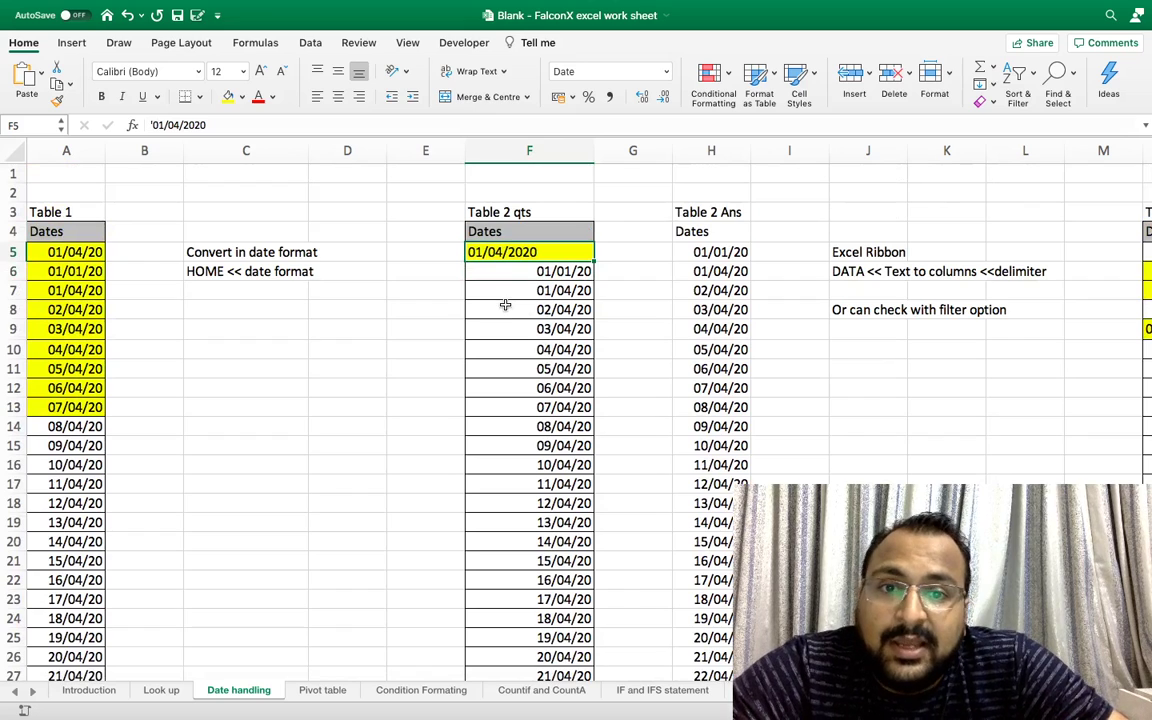
{"action": "scroll", "coordinate": [520, 350], "scroll_direction": "down", "scroll_amount": 7}
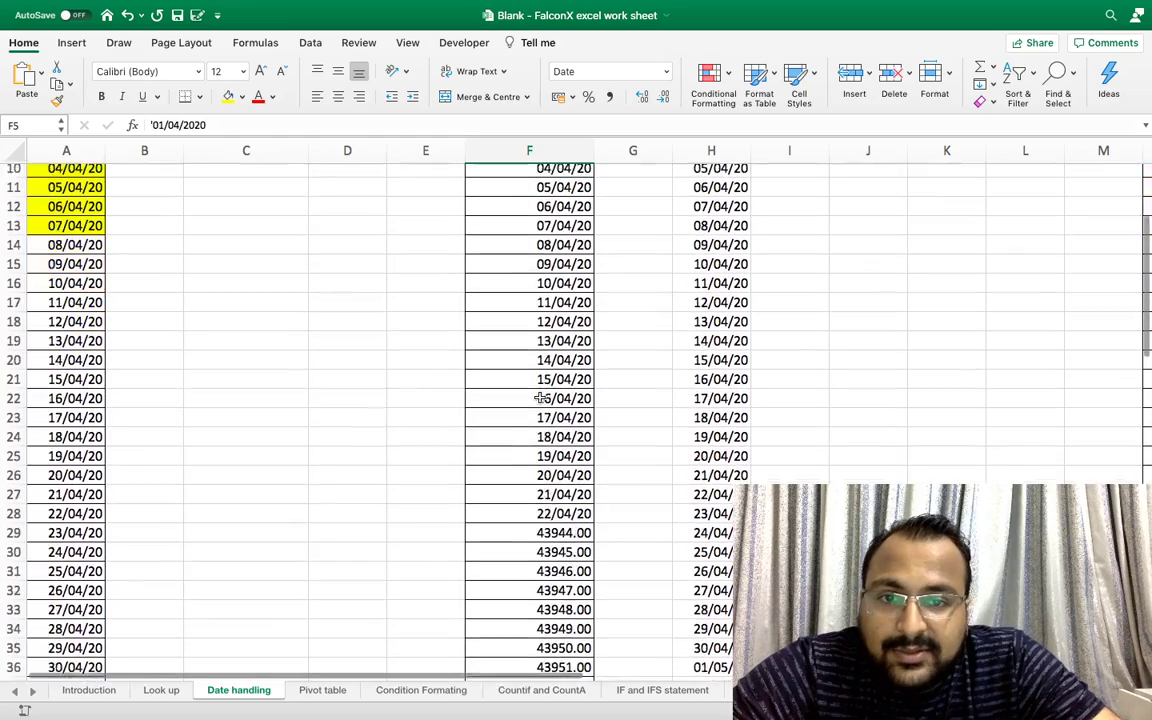
{"action": "scroll", "coordinate": [535, 400], "scroll_direction": "down", "scroll_amount": 10}
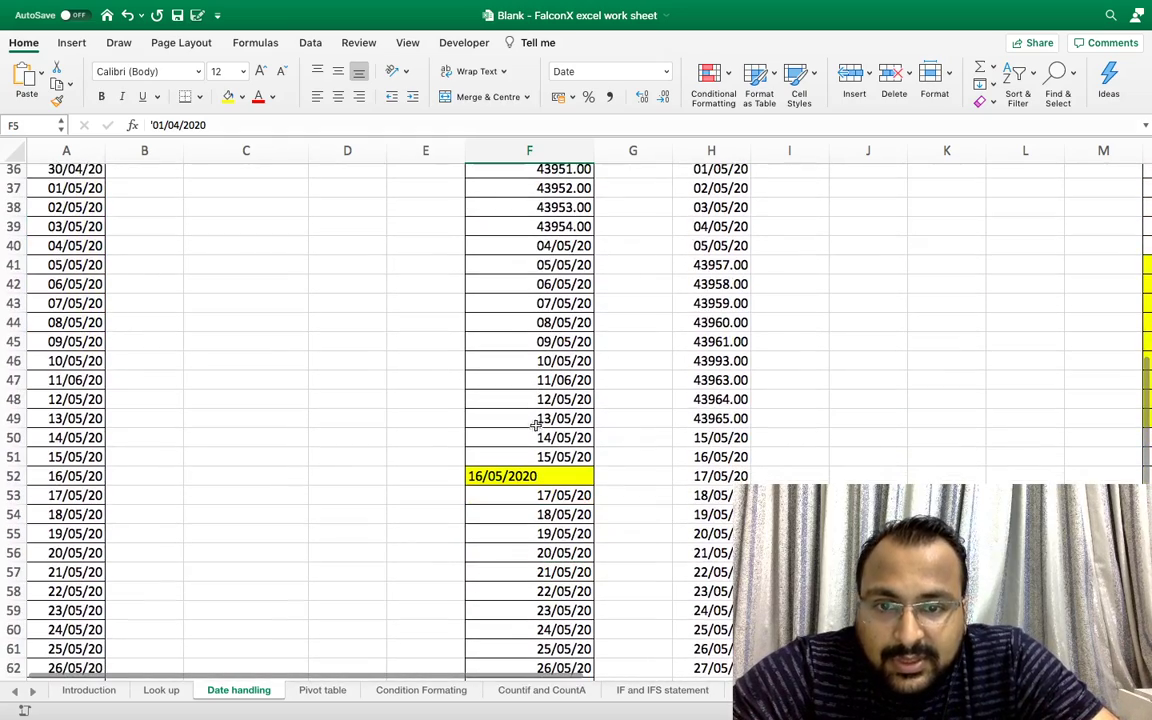
{"action": "left_click", "coordinate": [515, 476]}
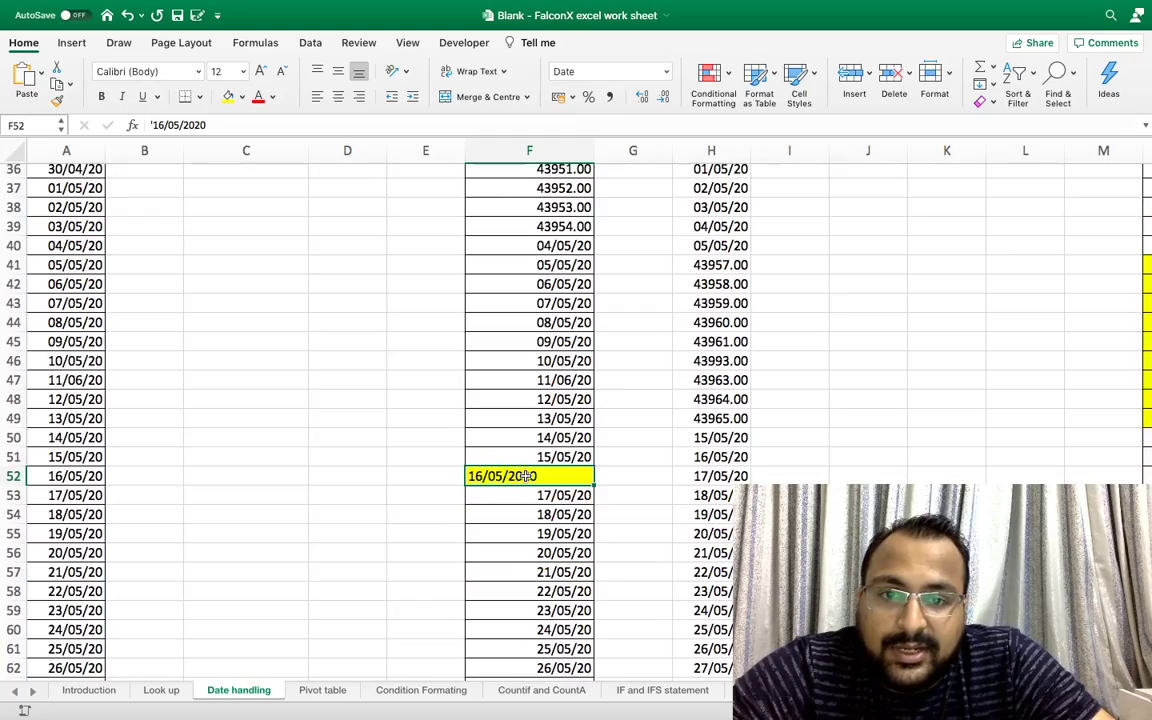
{"action": "scroll", "coordinate": [525, 476], "scroll_direction": "up", "scroll_amount": 17}
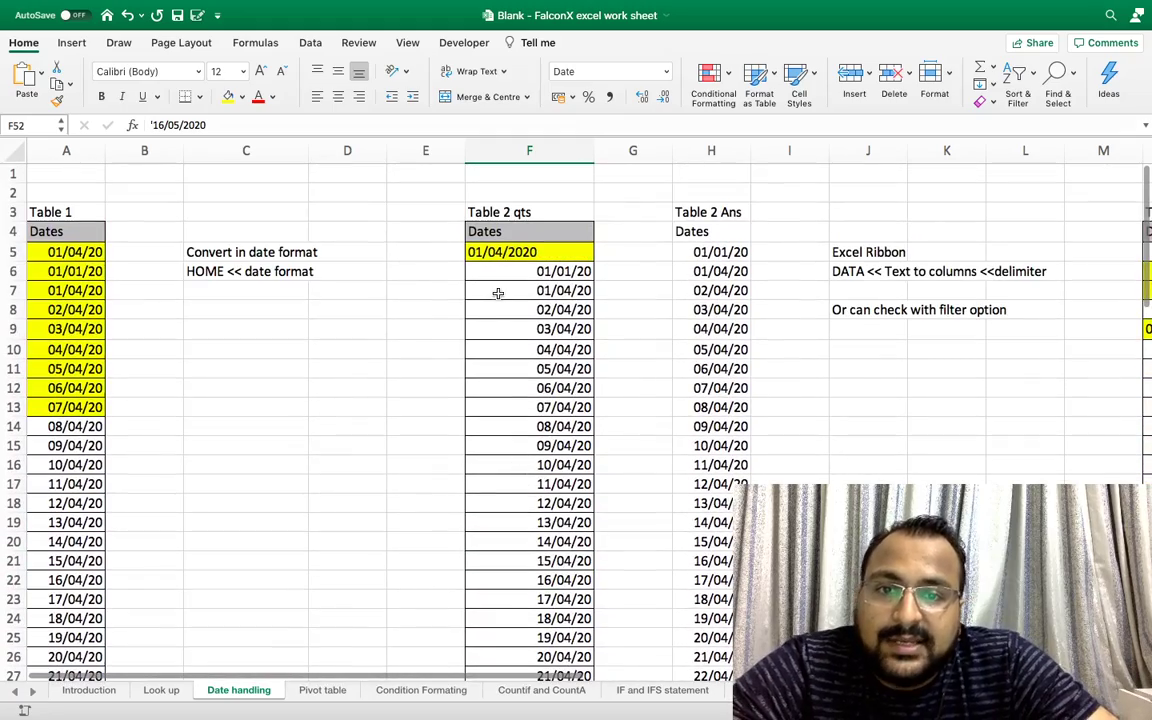
{"action": "left_click", "coordinate": [500, 271]}
{"action": "left_click", "coordinate": [470, 250]}
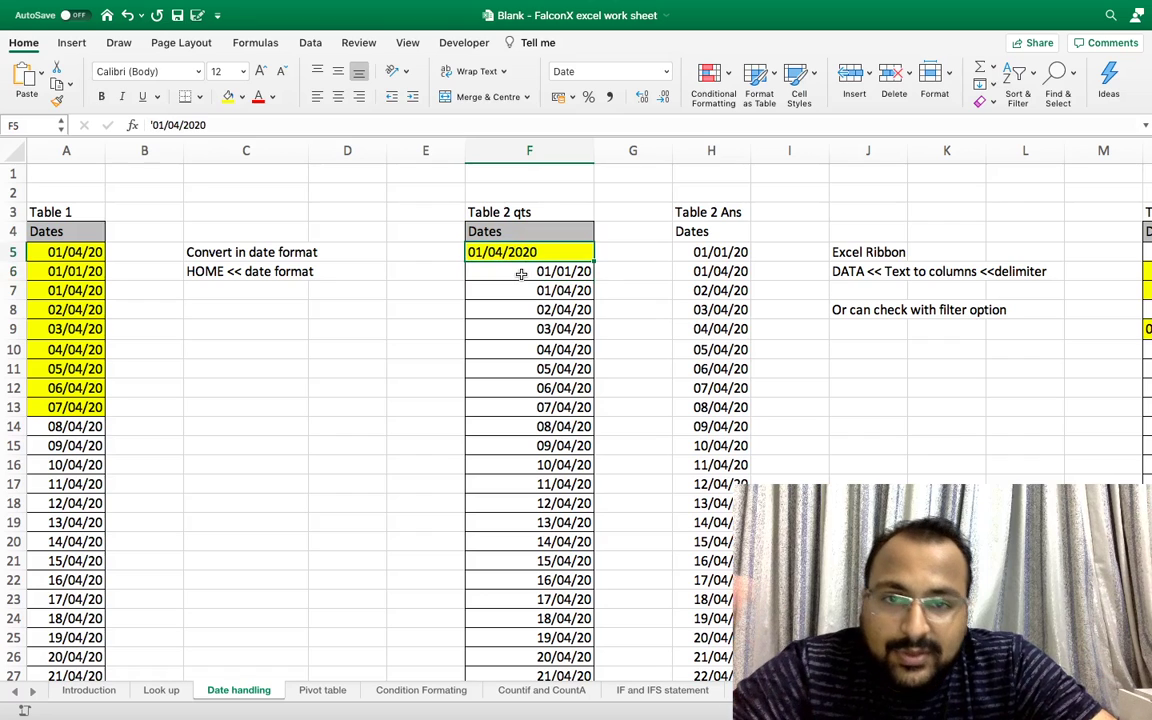
Step: Select the Table 2 qts Dates column from F5 down to the last date
{"action": "left_click_drag", "start_coordinate": [522, 274], "coordinate": [528, 410]}
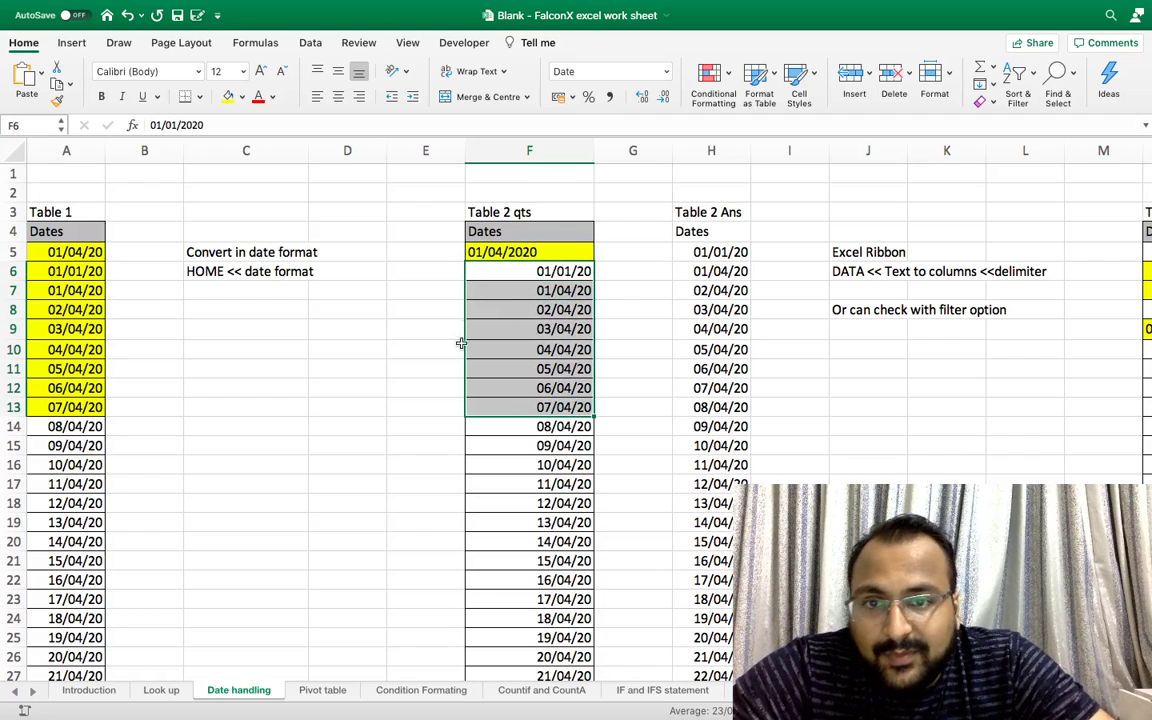
{"action": "left_click", "coordinate": [516, 252]}
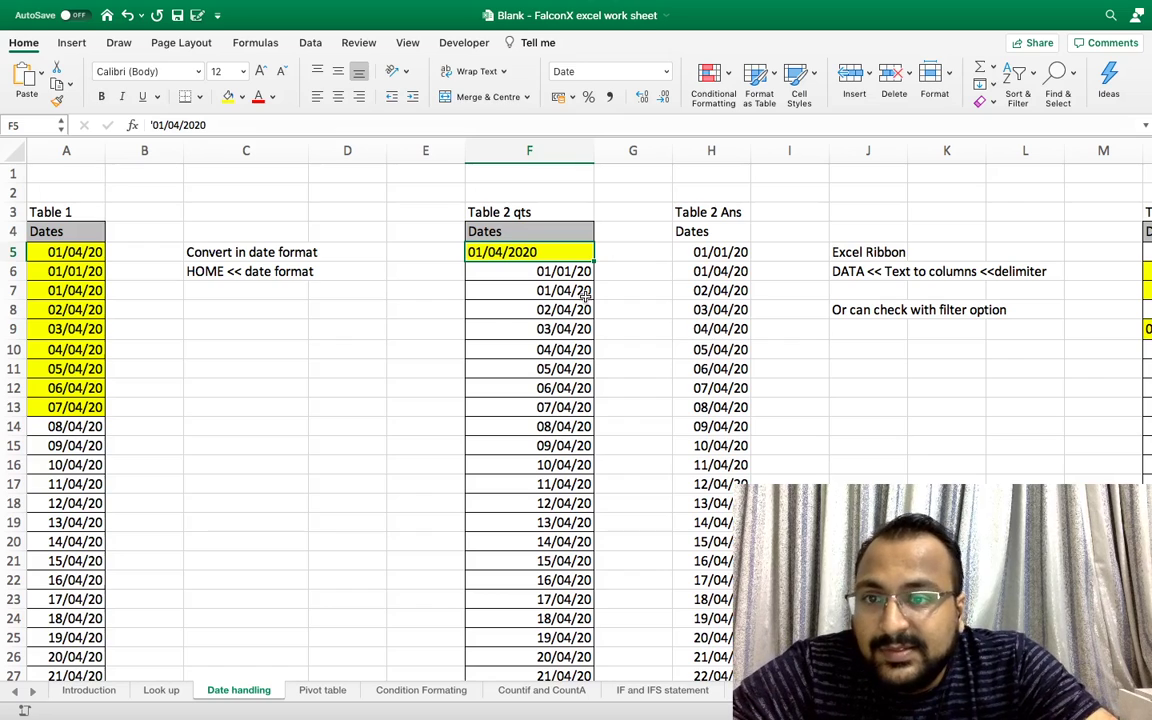
{"action": "key", "text": "ctrl+shift+Down"}
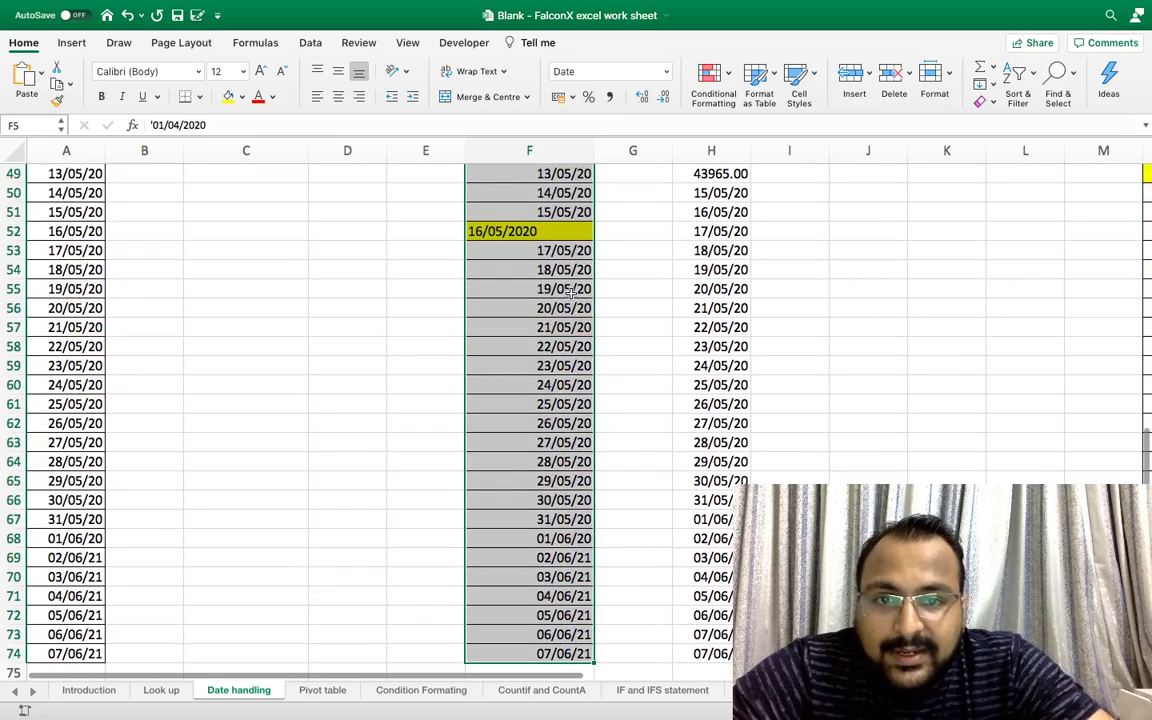
{"action": "scroll", "coordinate": [570, 290], "scroll_direction": "up", "scroll_amount": 8}
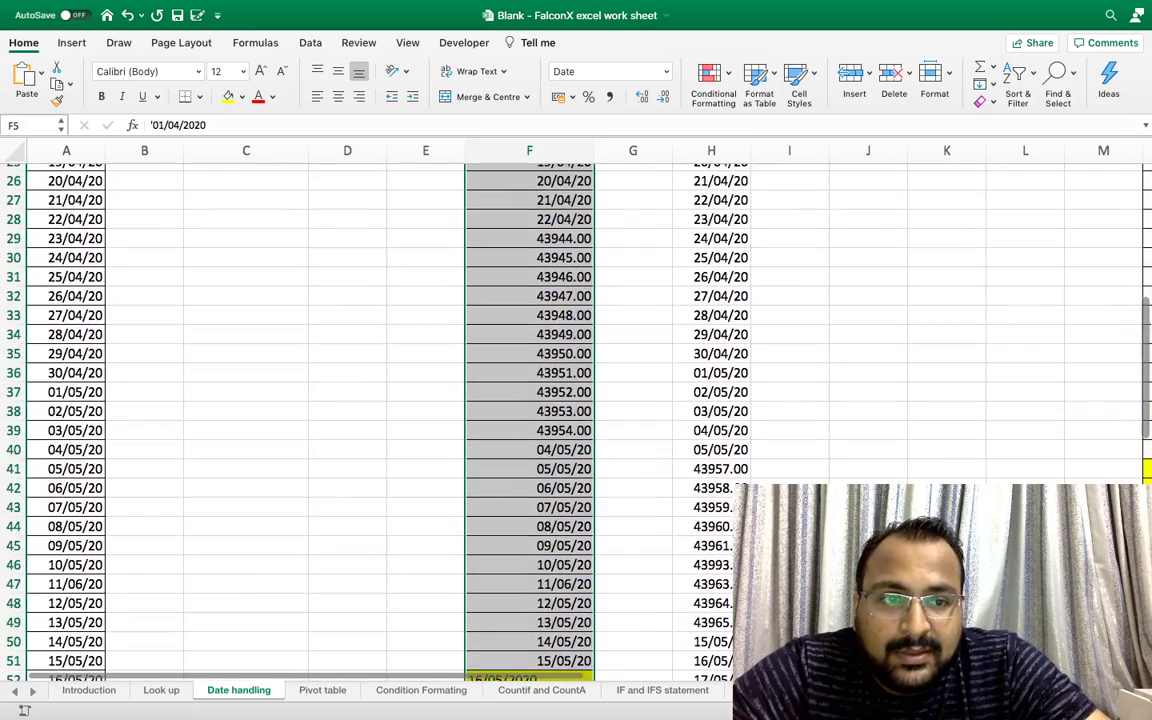
{"action": "scroll", "coordinate": [1147, 325], "scroll_direction": "up", "scroll_amount": 8}
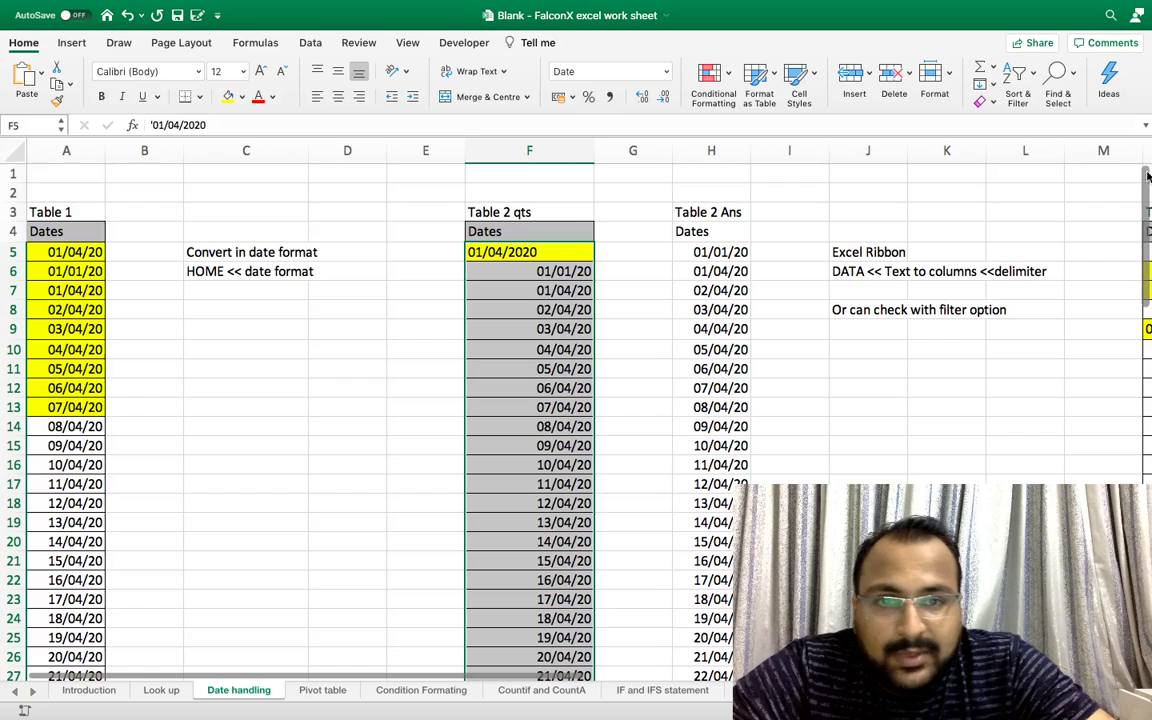
Step: Run Text to Columns on the selected dates: Delimited, Comma unticked, Date format DMY
{"action": "left_click", "coordinate": [310, 45]}
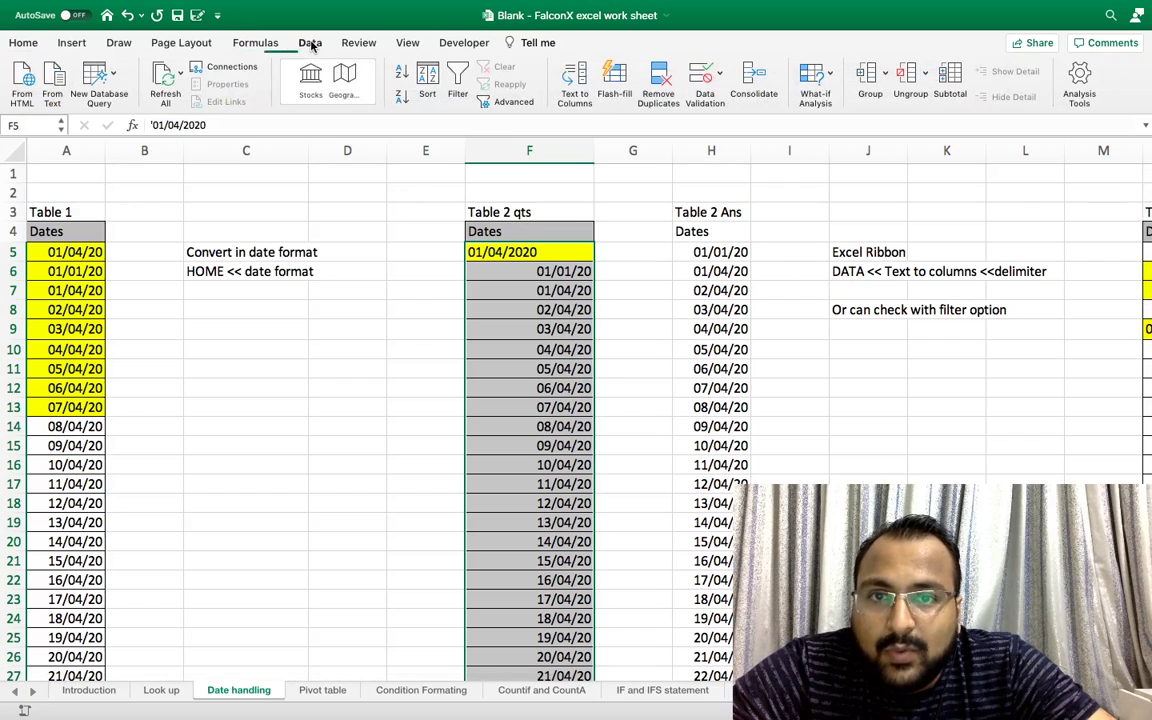
{"action": "left_click", "coordinate": [575, 80]}
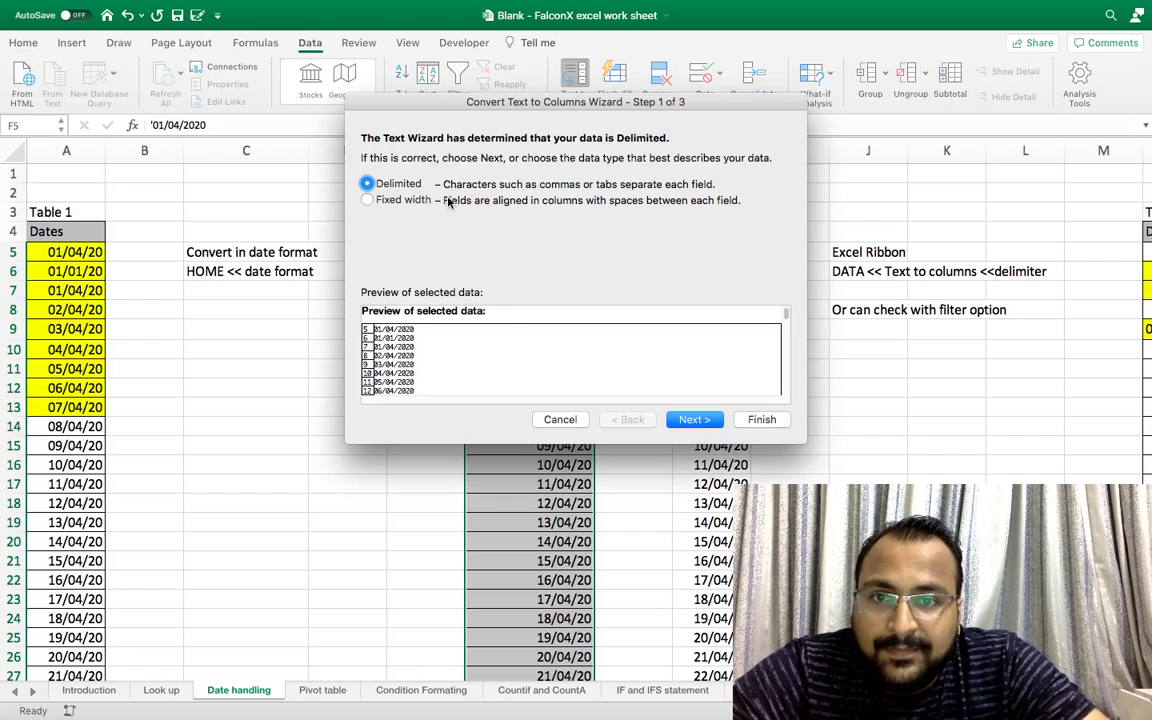
{"action": "left_click", "coordinate": [685, 419]}
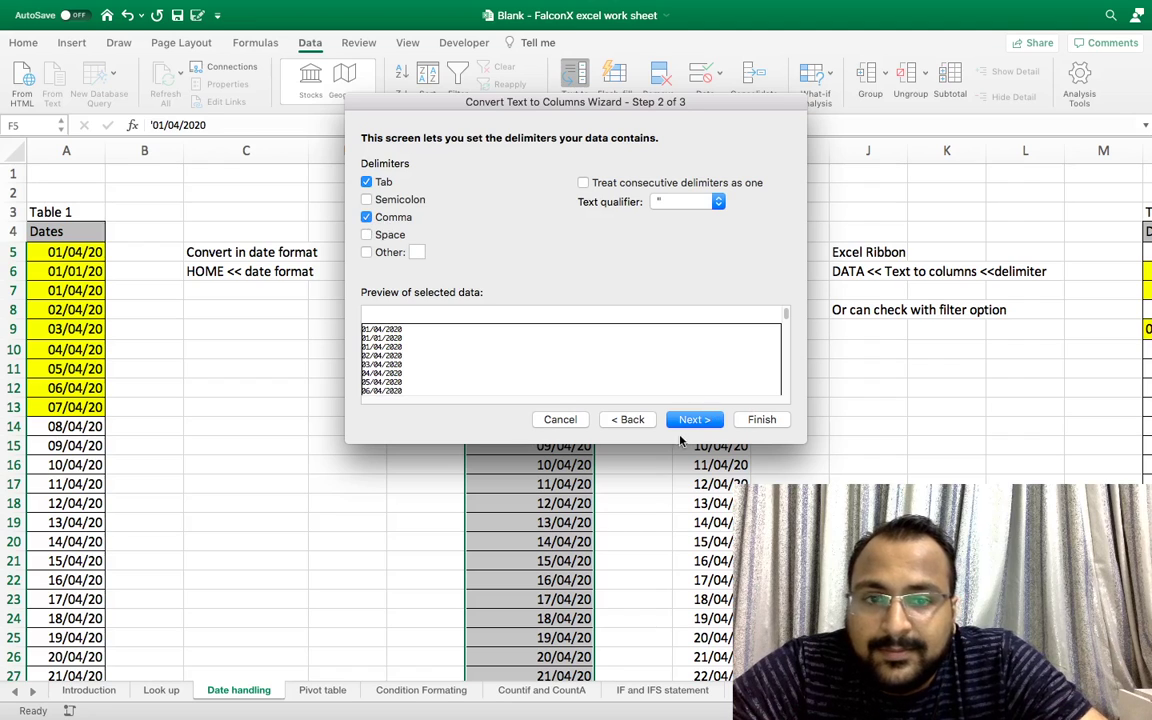
{"action": "left_click", "coordinate": [367, 218]}
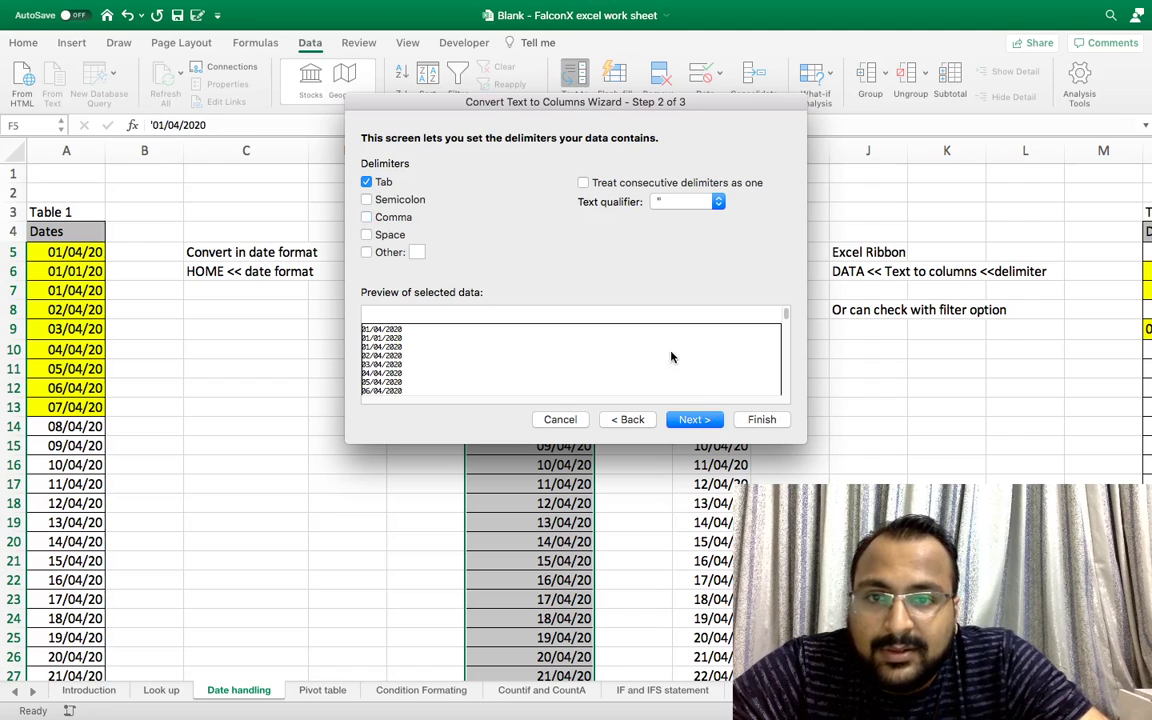
{"action": "left_click", "coordinate": [694, 422]}
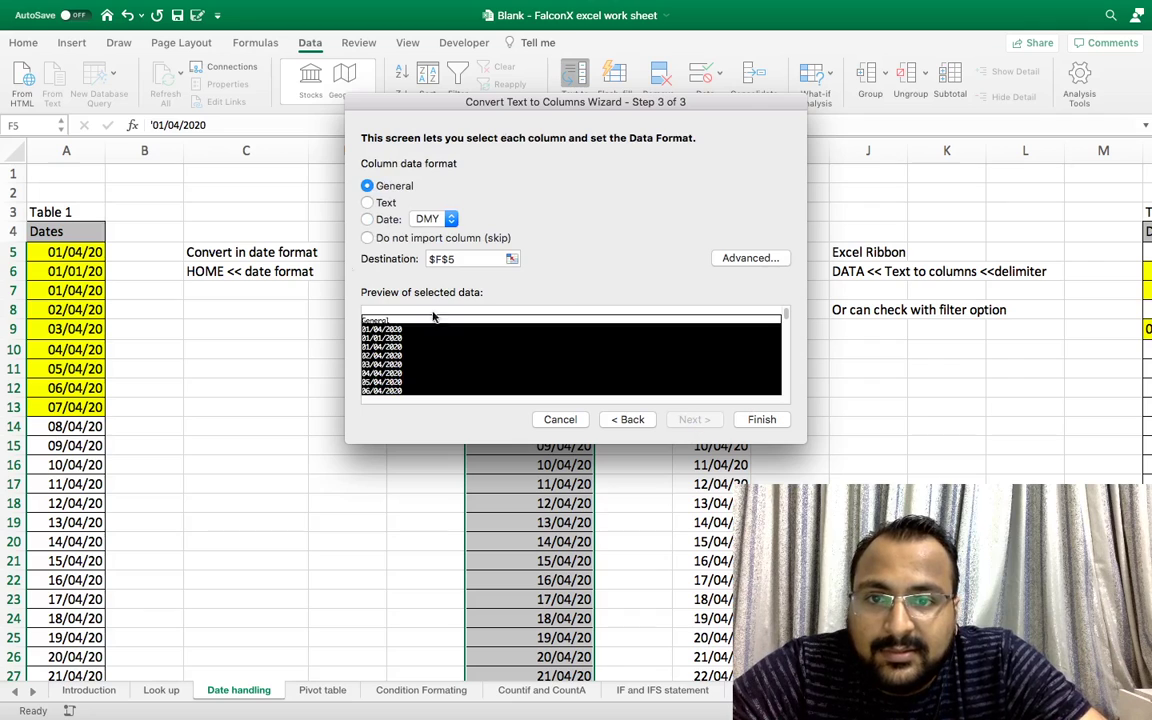
{"action": "left_click", "coordinate": [367, 219]}
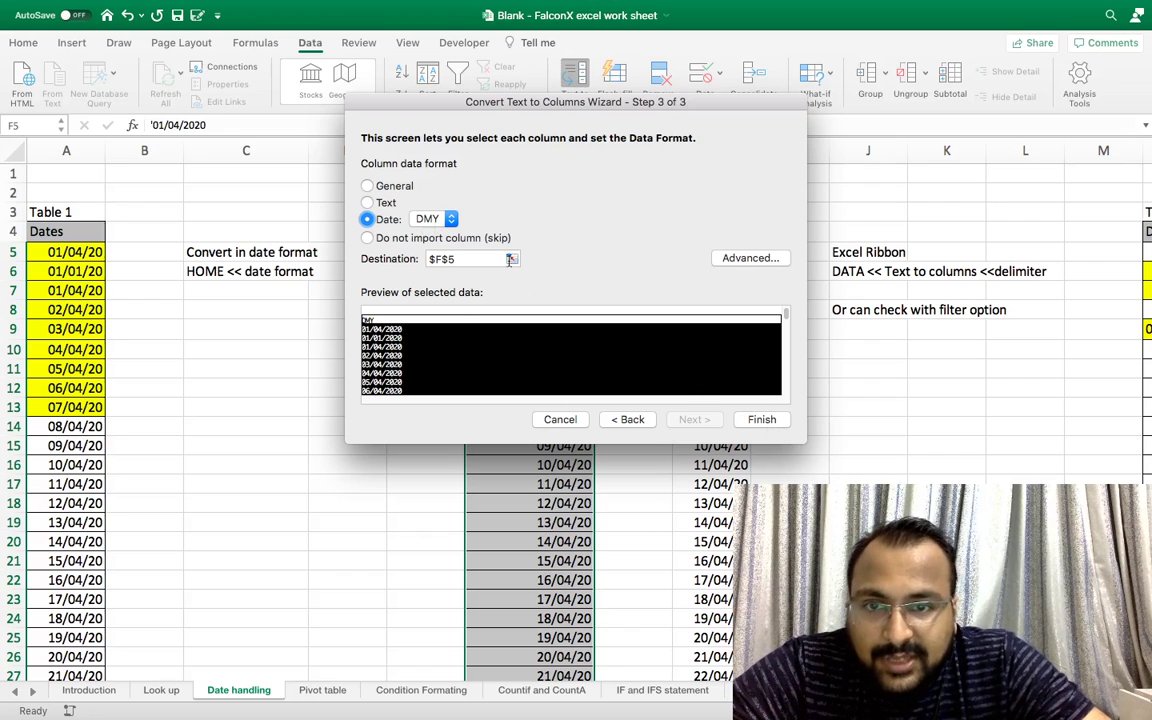
{"action": "left_click", "coordinate": [447, 220]}
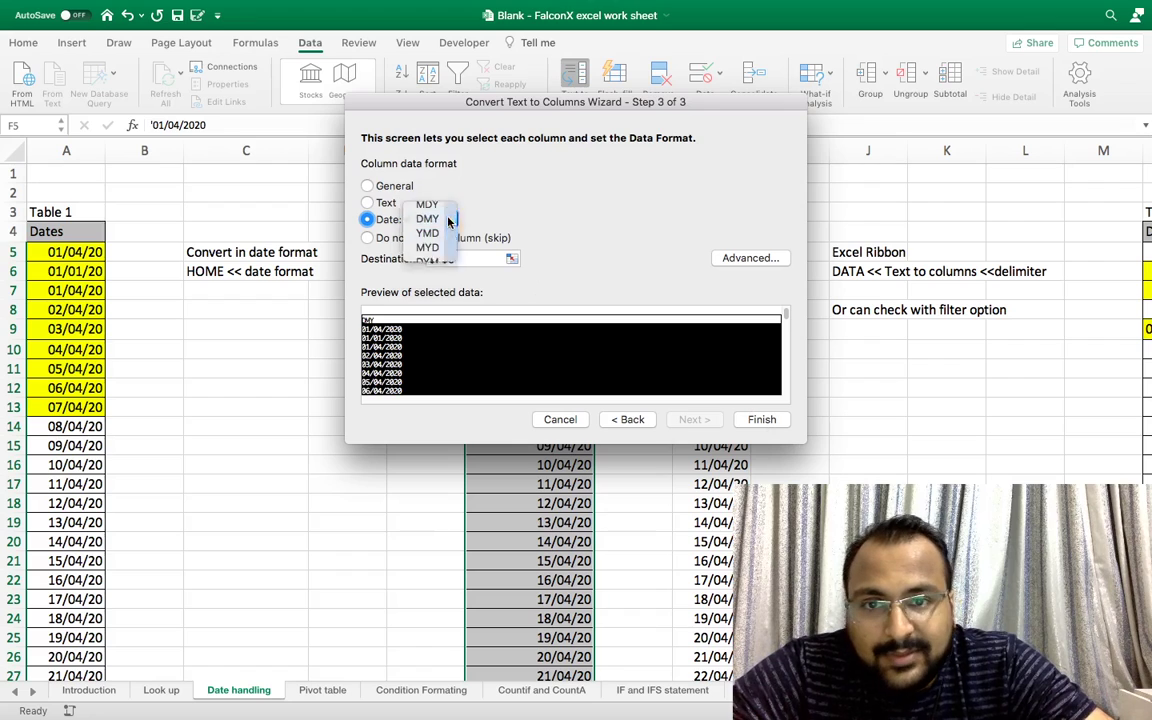
{"action": "left_click", "coordinate": [449, 219]}
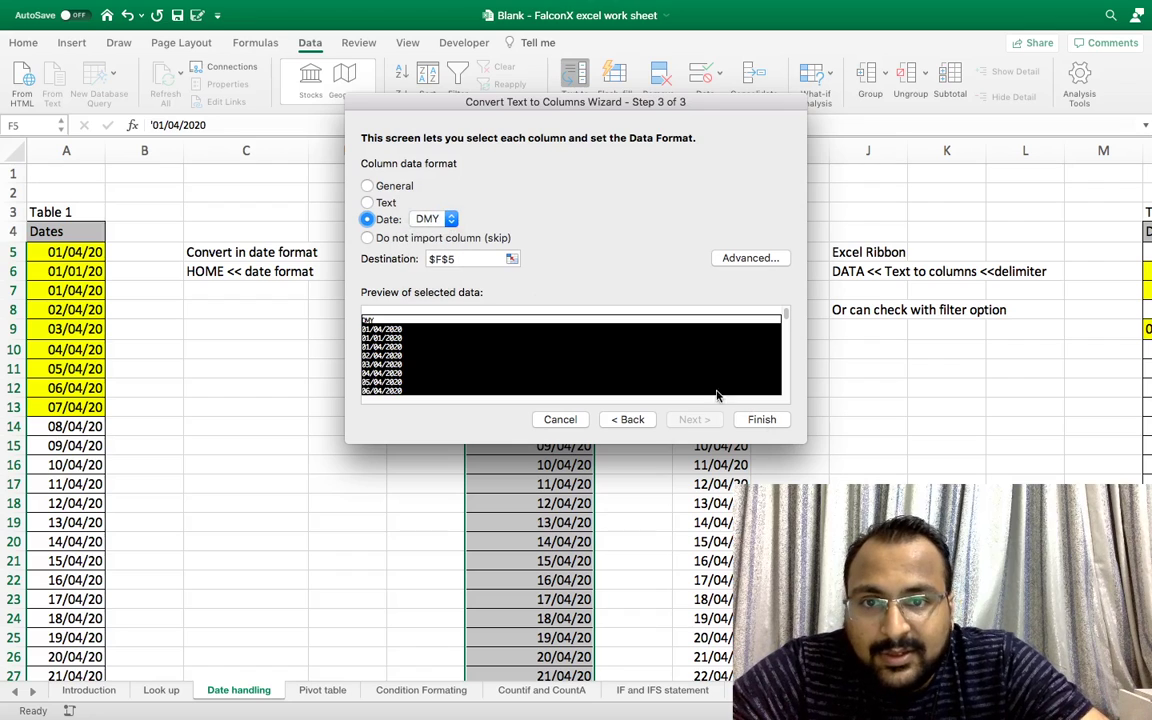
{"action": "left_click", "coordinate": [758, 420]}
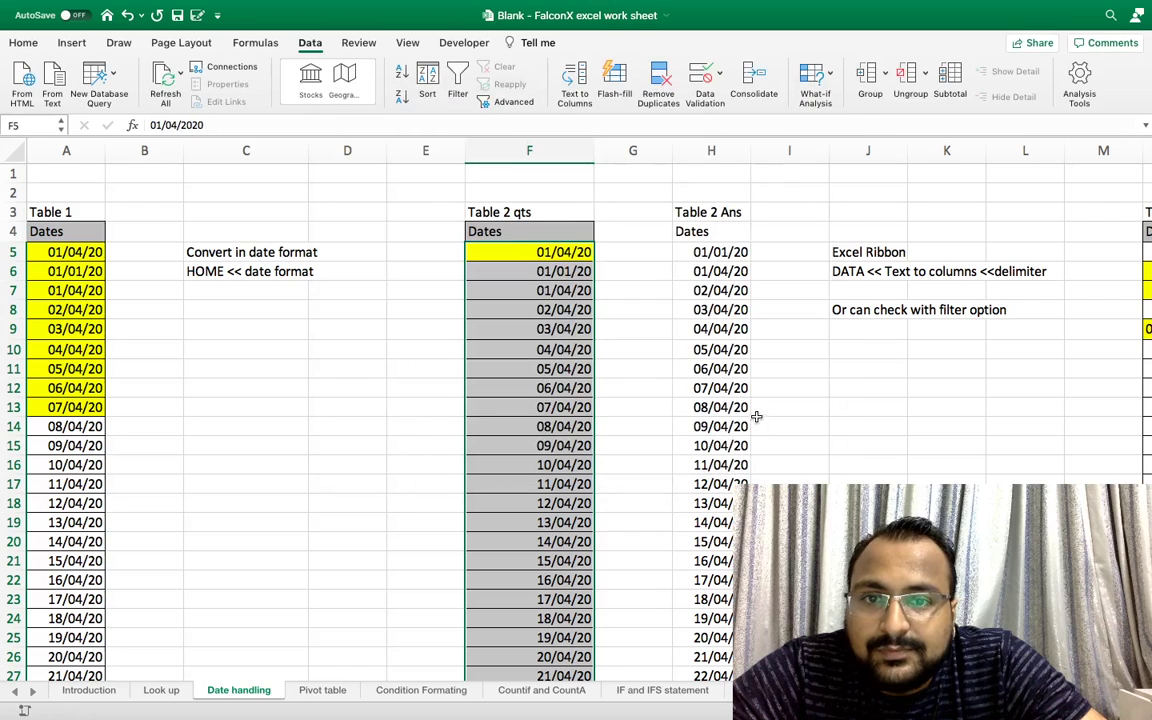
Step: Check the converted dates in F5, F7 and F13, then move right toward Table 3
{"action": "left_click", "coordinate": [560, 286]}
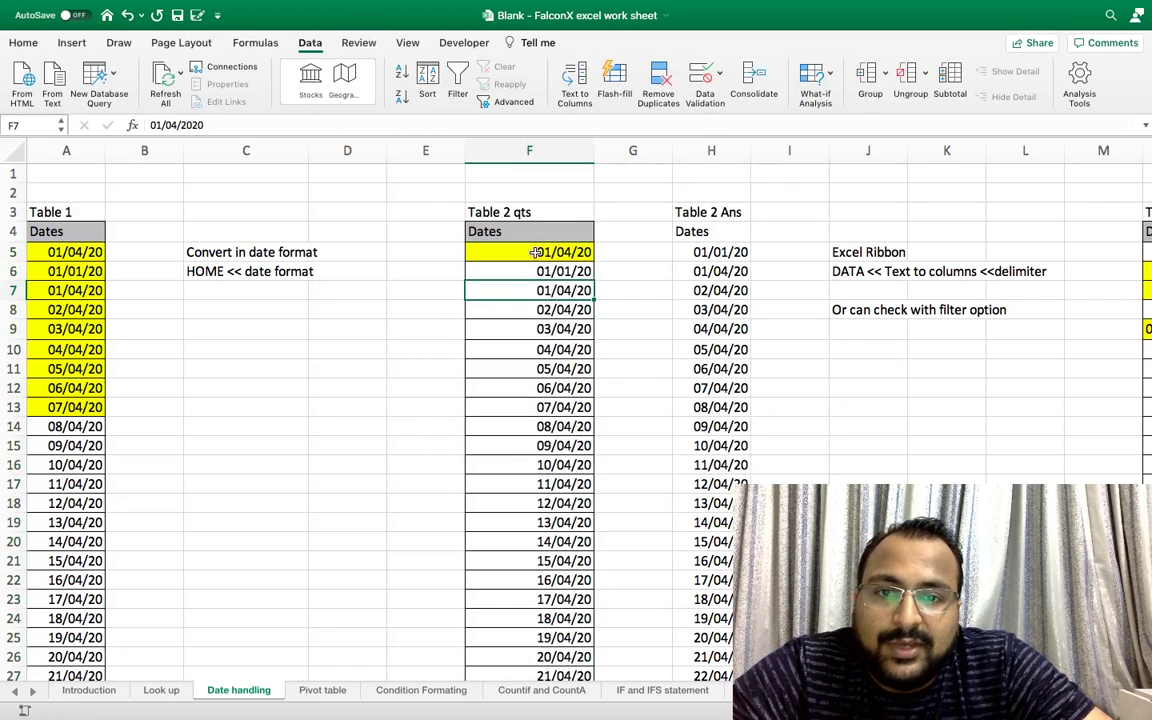
{"action": "left_click", "coordinate": [536, 252]}
{"action": "scroll", "coordinate": [545, 400], "scroll_direction": "down", "scroll_amount": 4}
{"action": "scroll", "coordinate": [553, 418], "scroll_direction": "up", "scroll_amount": 4}
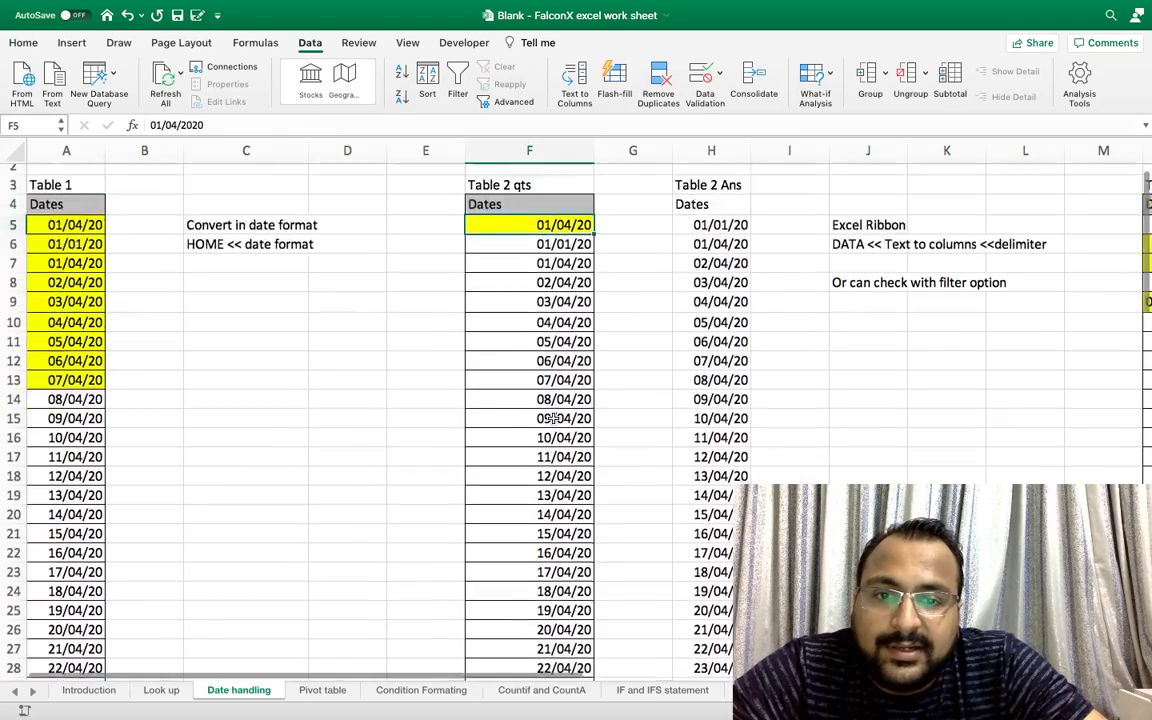
{"action": "scroll", "coordinate": [553, 418], "scroll_direction": "up", "scroll_amount": 1}
{"action": "left_click", "coordinate": [556, 403]}
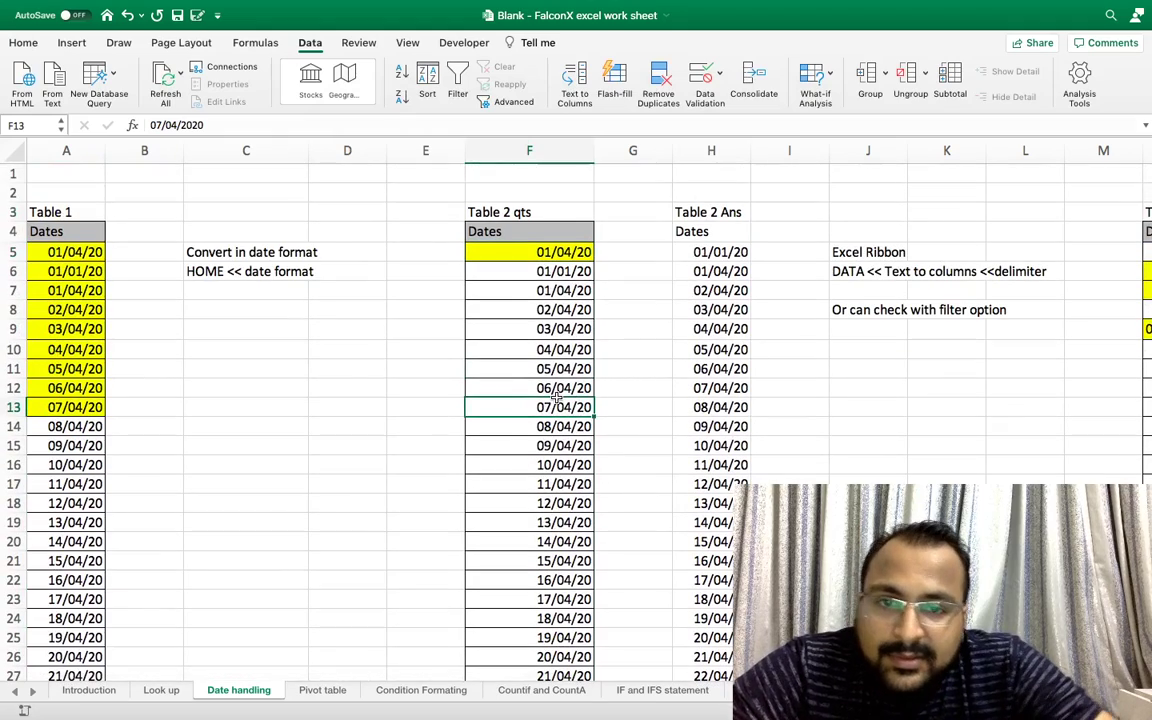
{"action": "key", "text": "Right"}
{"action": "key", "text": "Right"}
{"action": "key", "text": "Right"}
{"action": "key", "text": "Right"}
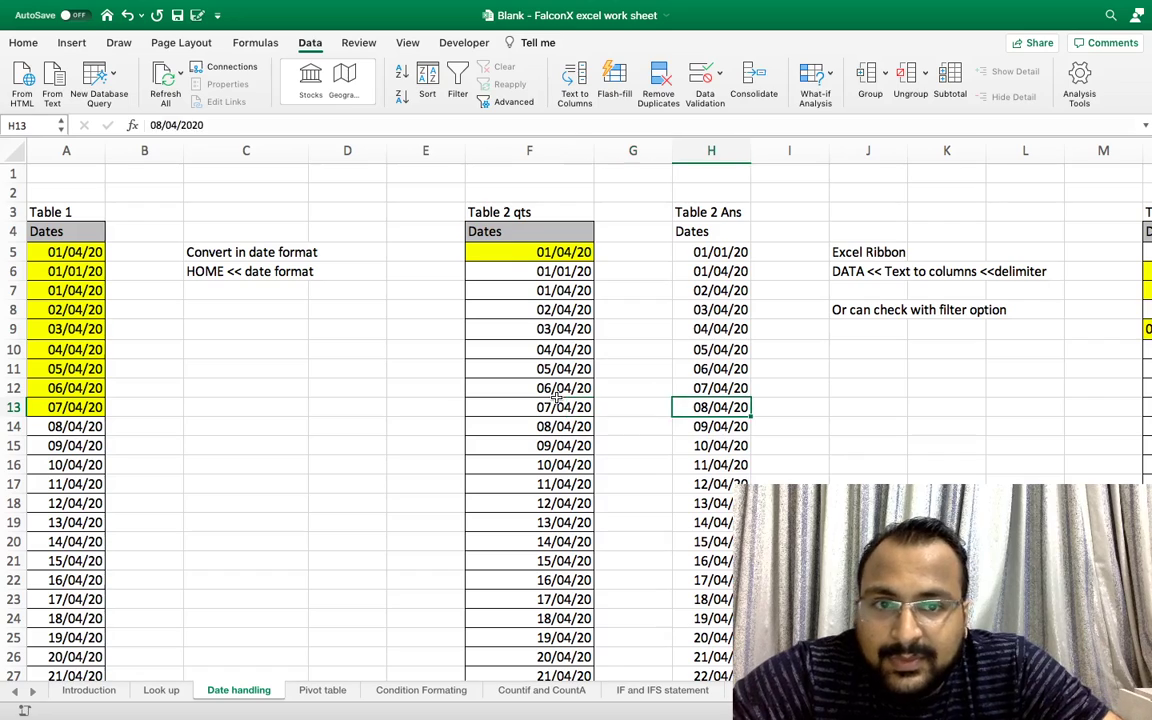
{"action": "key", "text": "Right"}
{"action": "key", "text": "Right"}
{"action": "key", "text": "Right"}
{"action": "key", "text": "Right"}
{"action": "key", "text": "Right"}
{"action": "key", "text": "Right"}
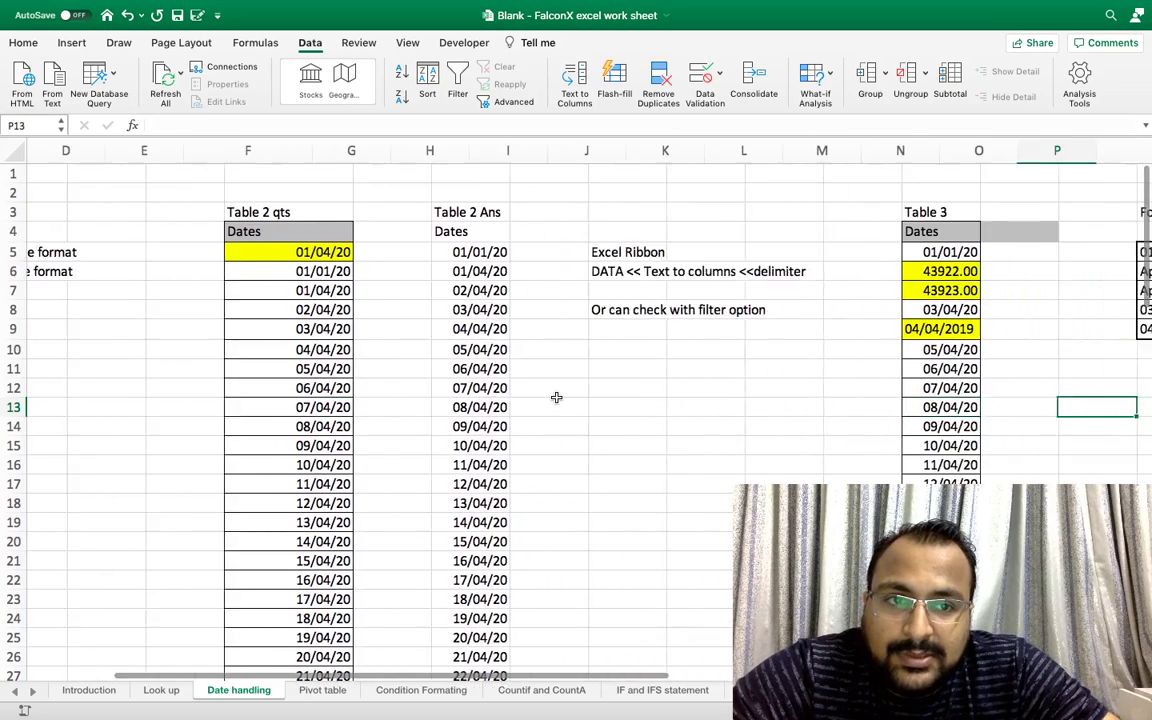
Step: Widen Table 3's Dates column N and select its dates from N5 down to row 74
{"action": "key", "text": "Left"}
{"action": "key", "text": "Left"}
{"action": "key", "text": "Up"}
{"action": "key", "text": "Up"}
{"action": "key", "text": "Up"}
{"action": "key", "text": "Up"}
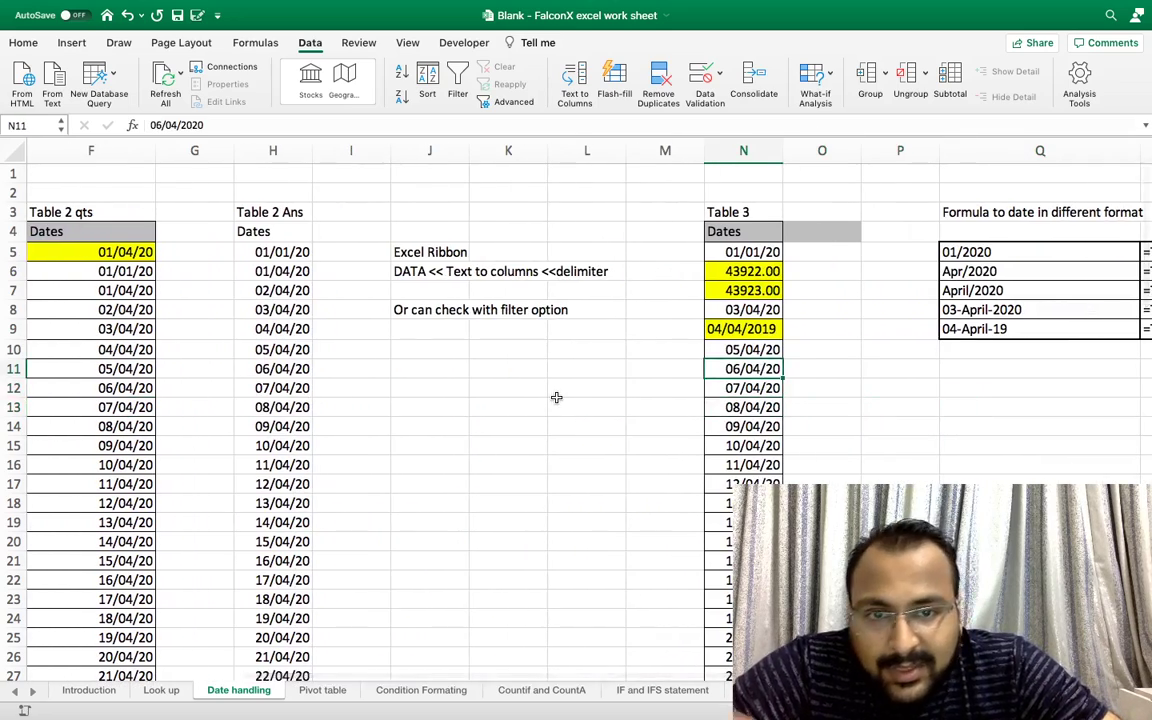
{"action": "key", "text": "Up"}
{"action": "key", "text": "Up"}
{"action": "key", "text": "Up"}
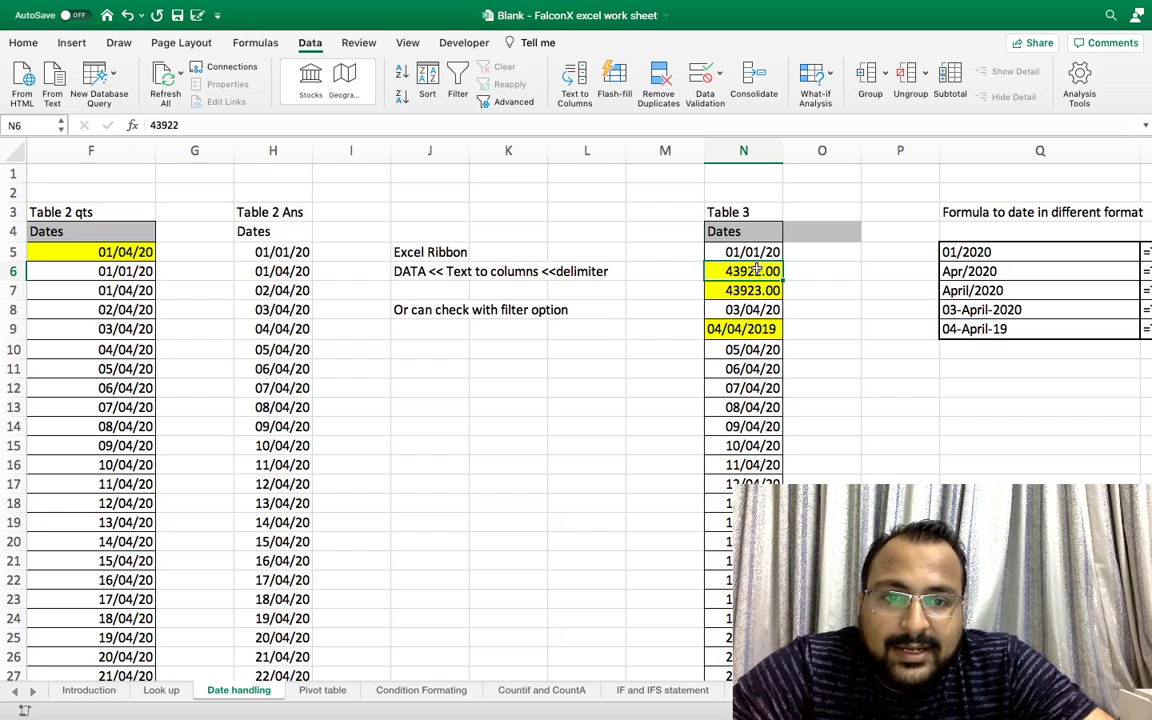
{"action": "left_click_drag", "start_coordinate": [778, 153], "coordinate": [836, 152]}
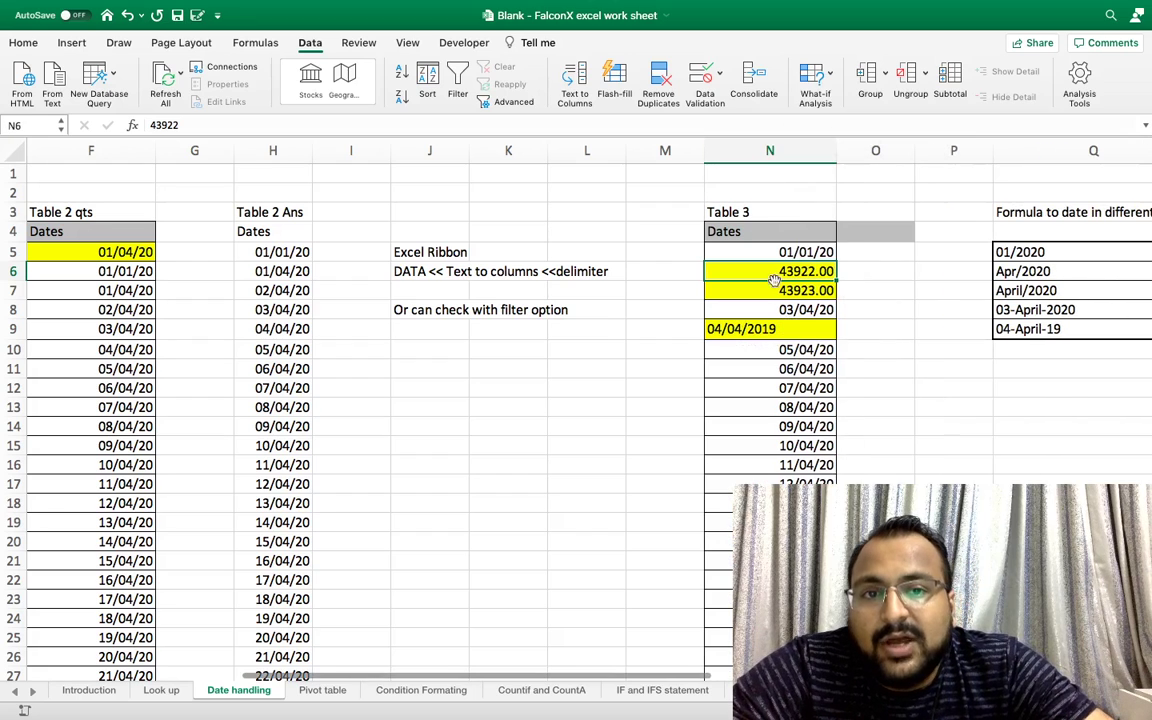
{"action": "left_click", "coordinate": [775, 230]}
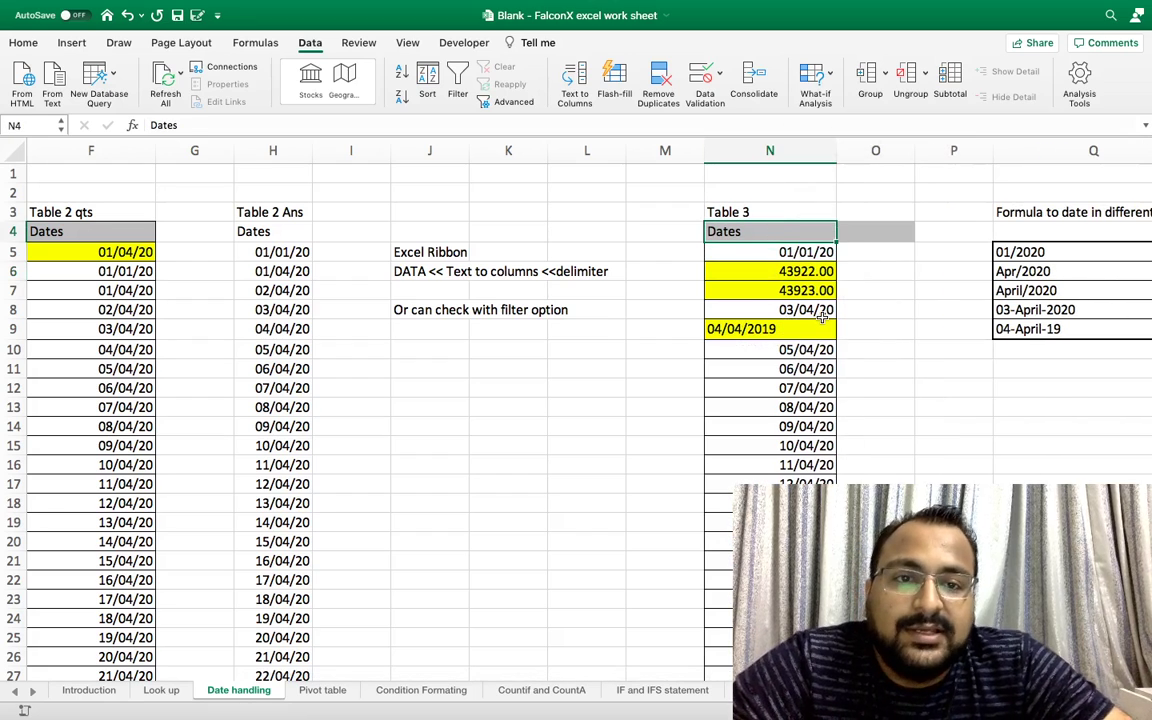
{"action": "key", "text": "Down"}
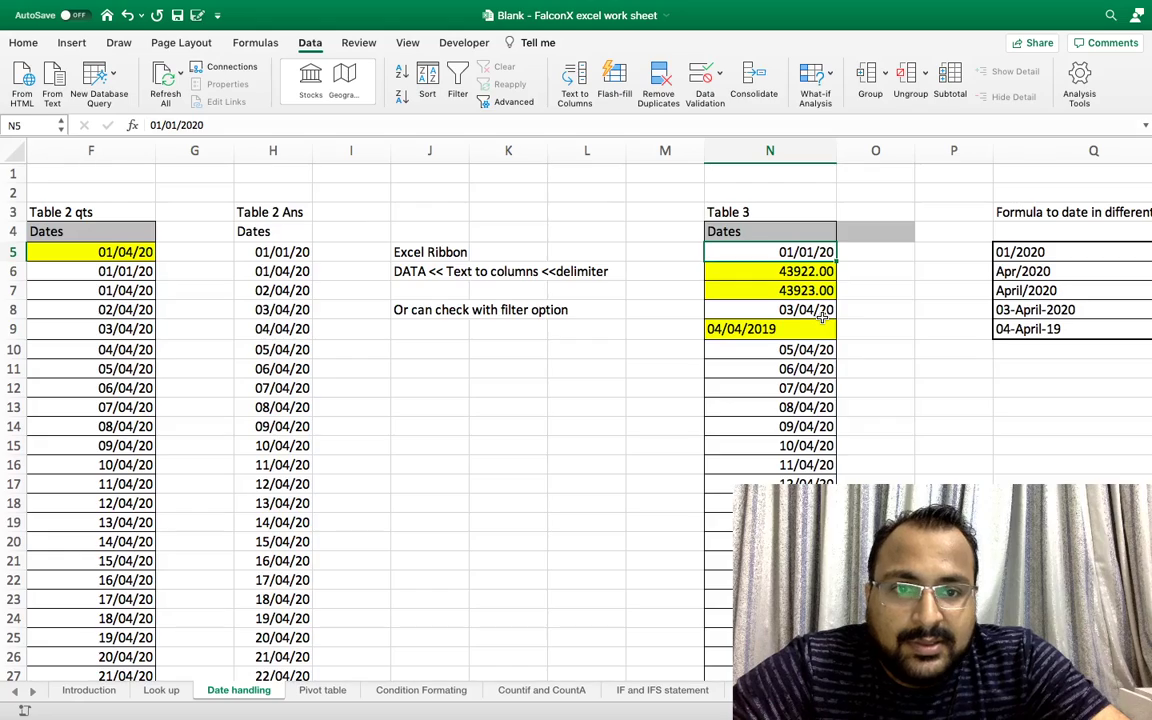
{"action": "key", "text": "ctrl+shift+Down"}
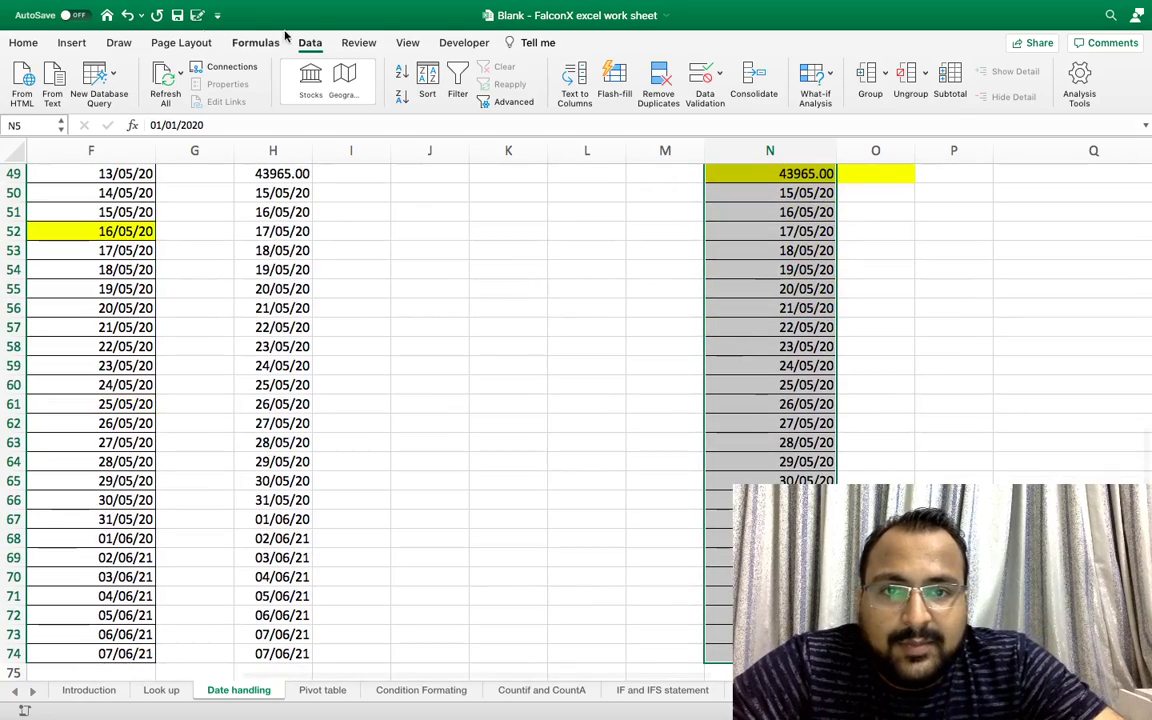
{"action": "scroll", "coordinate": [1149, 416], "scroll_direction": "up", "scroll_amount": 1}
{"action": "scroll", "coordinate": [1149, 416], "scroll_direction": "up", "scroll_amount": 15}
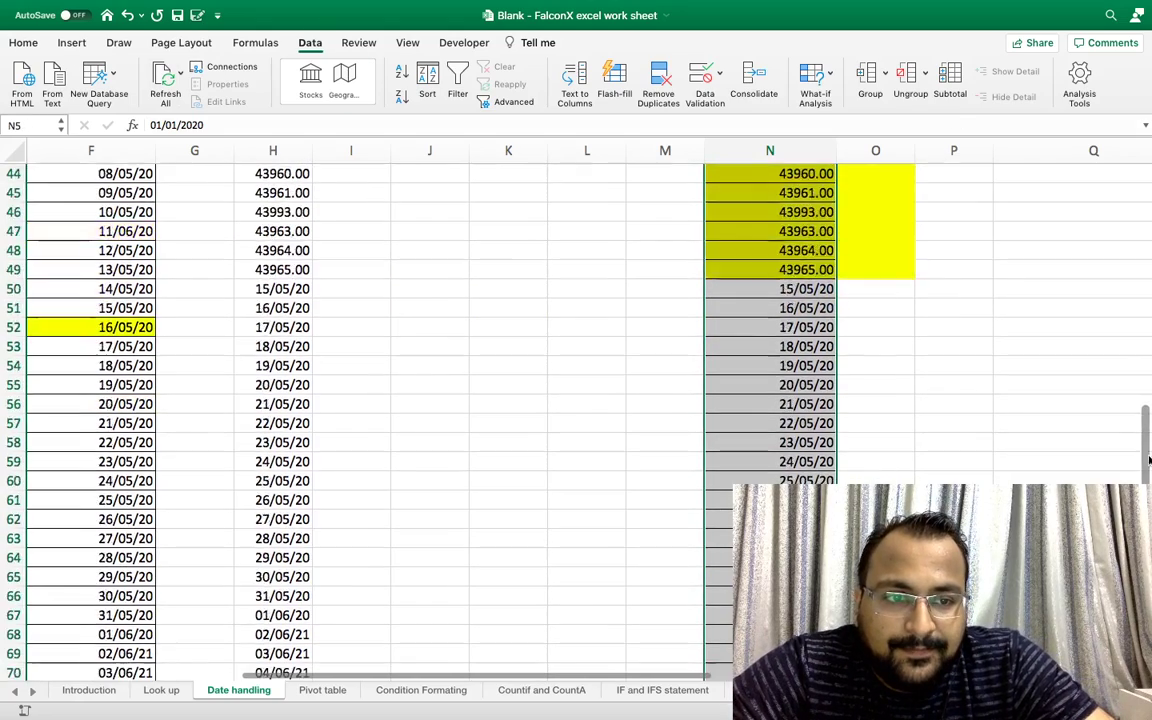
Step: Turn on a filter for Table 3's Dates column with Home > Sort & Filter
{"action": "left_click", "coordinate": [23, 42]}
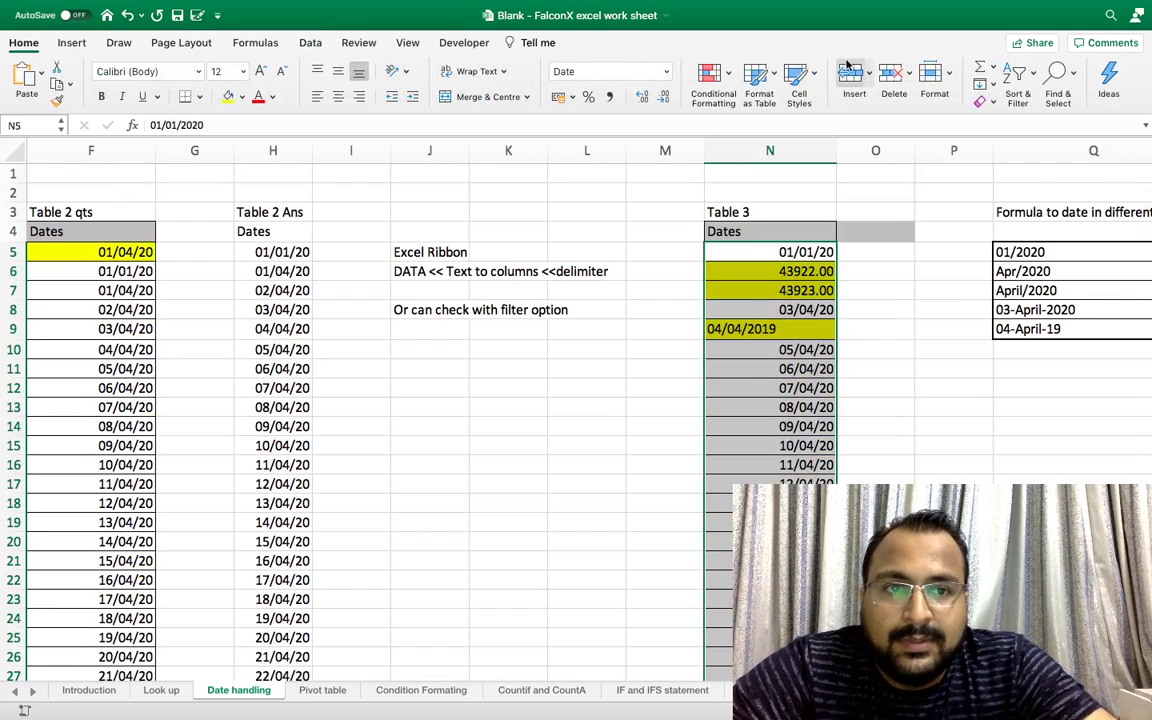
{"action": "left_click", "coordinate": [1016, 73]}
{"action": "left_click", "coordinate": [1034, 166]}
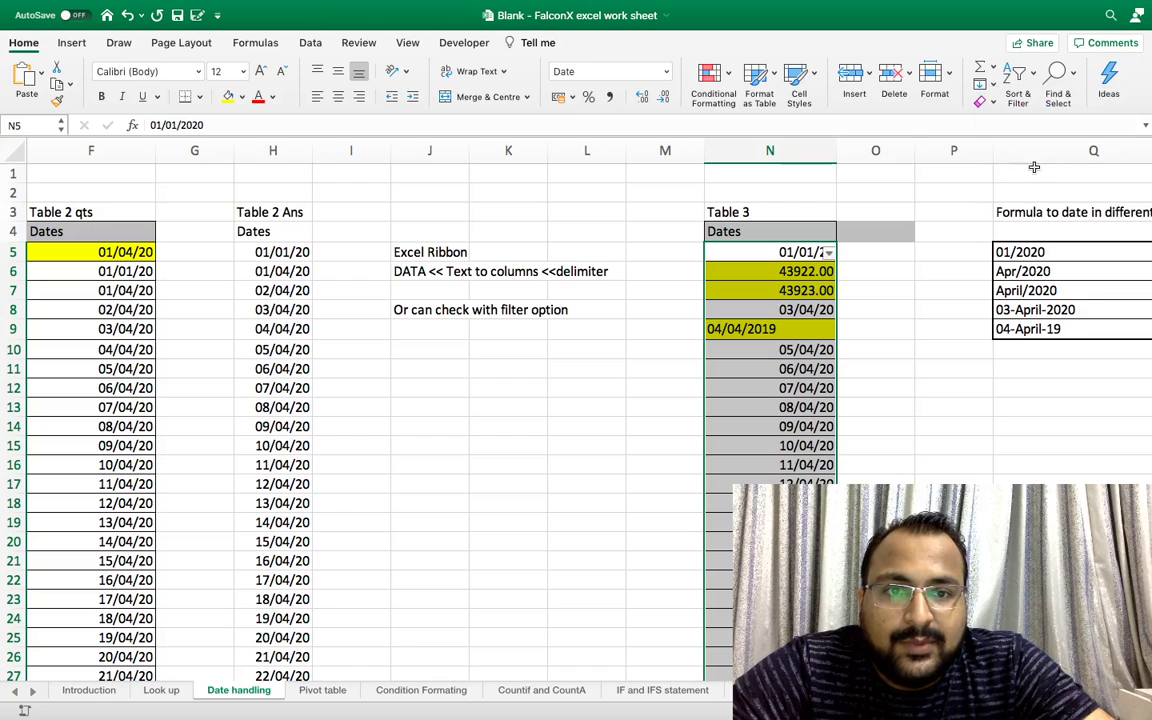
{"action": "left_click", "coordinate": [875, 231]}
Step: Filter the Dates to only 43922.00 to spot numeric entries, then restore Select All
{"action": "left_click", "coordinate": [829, 252]}
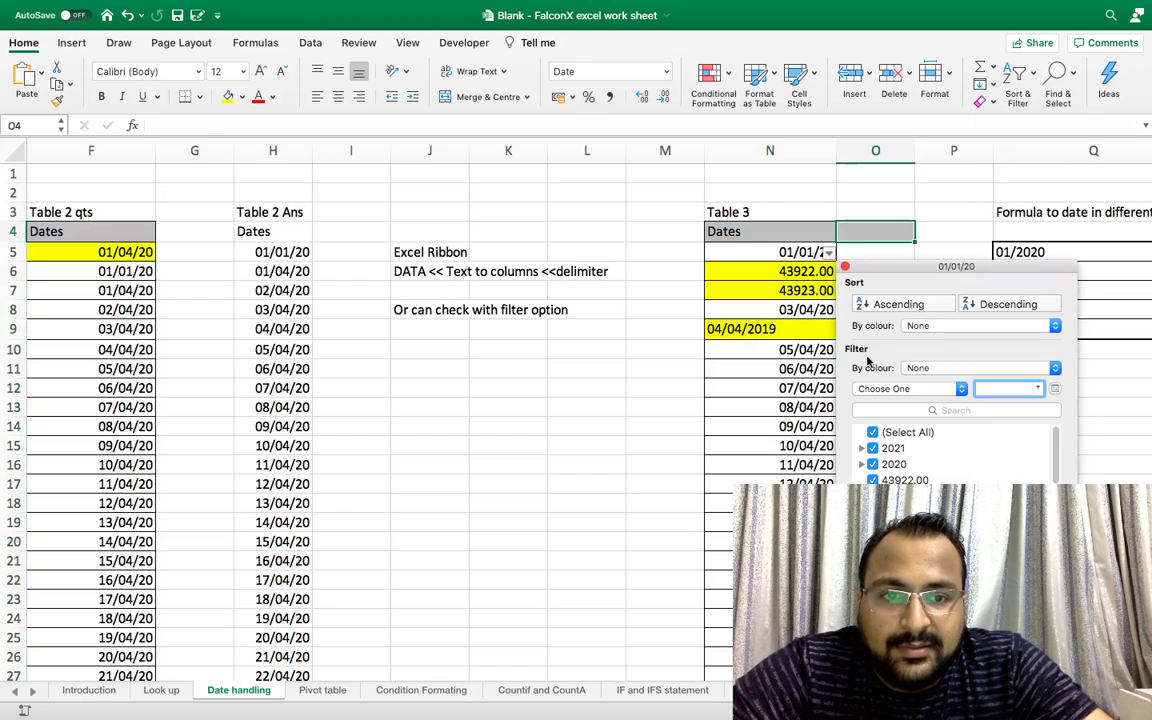
{"action": "left_click", "coordinate": [873, 432]}
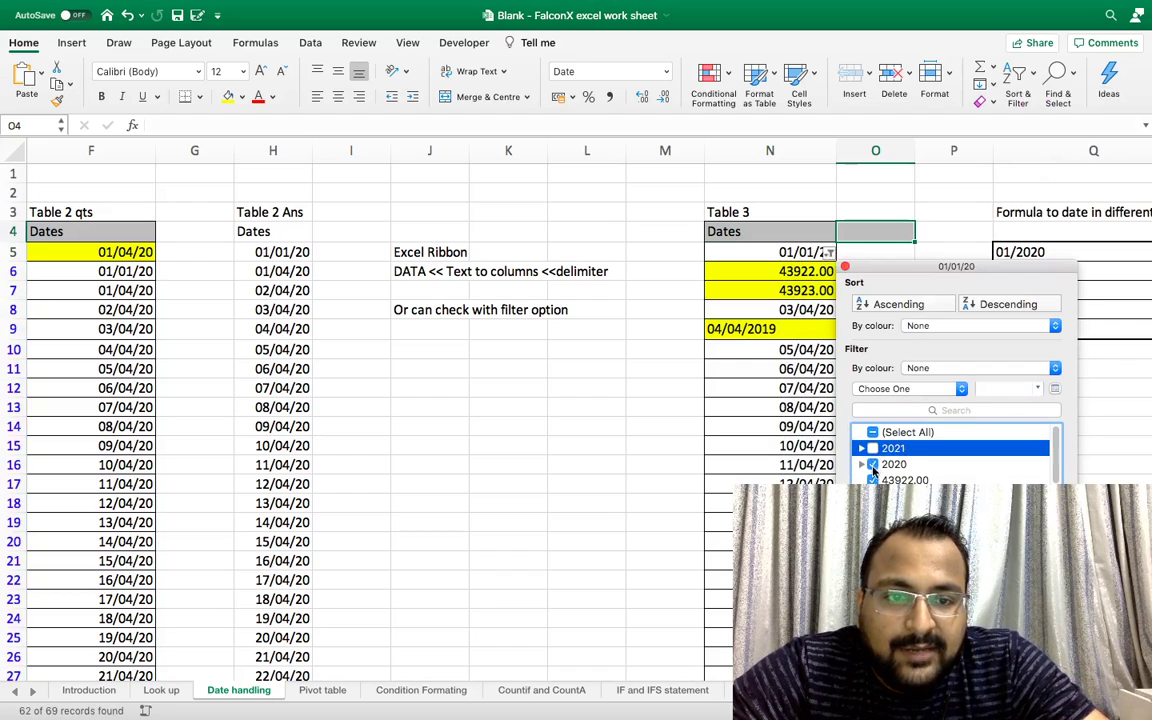
{"action": "left_click", "coordinate": [887, 480]}
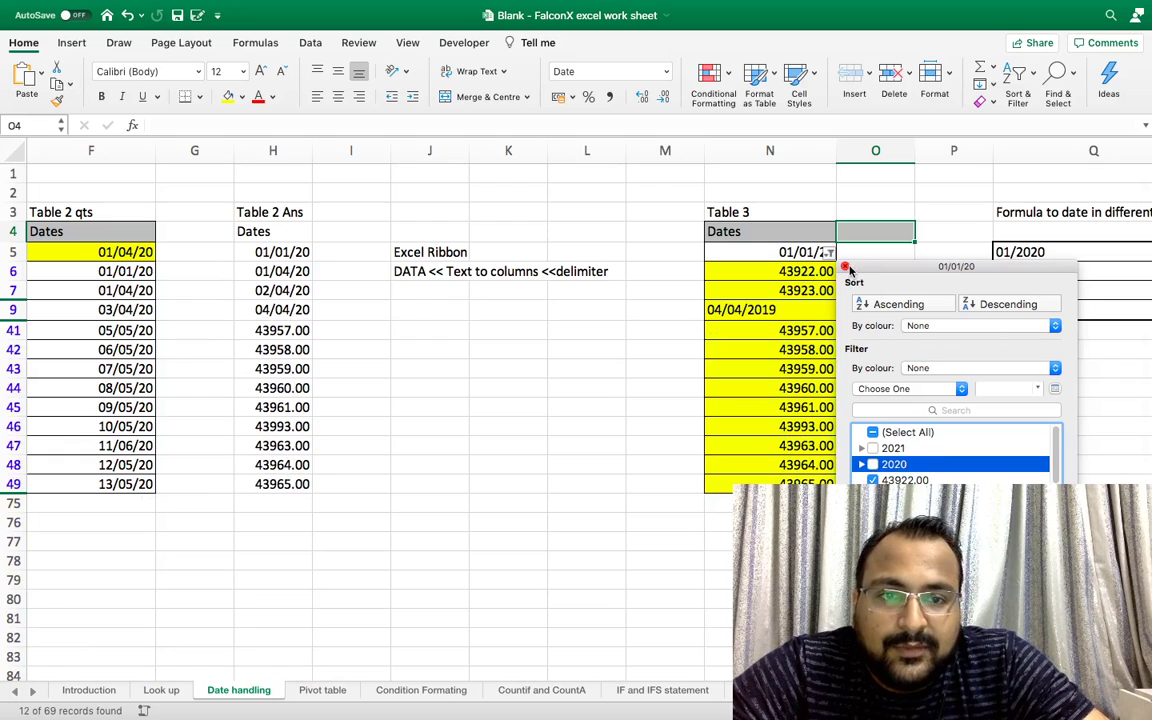
{"action": "left_click", "coordinate": [845, 267]}
{"action": "left_click", "coordinate": [829, 253]}
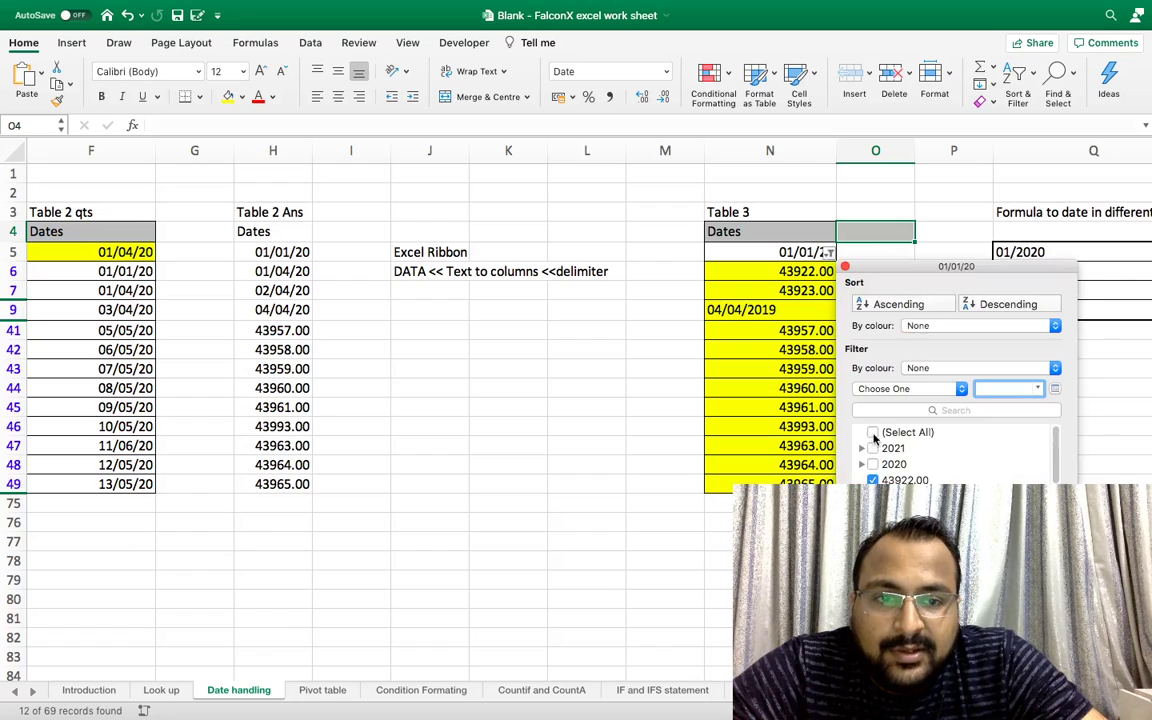
{"action": "left_click", "coordinate": [873, 432]}
{"action": "left_click", "coordinate": [780, 252]}
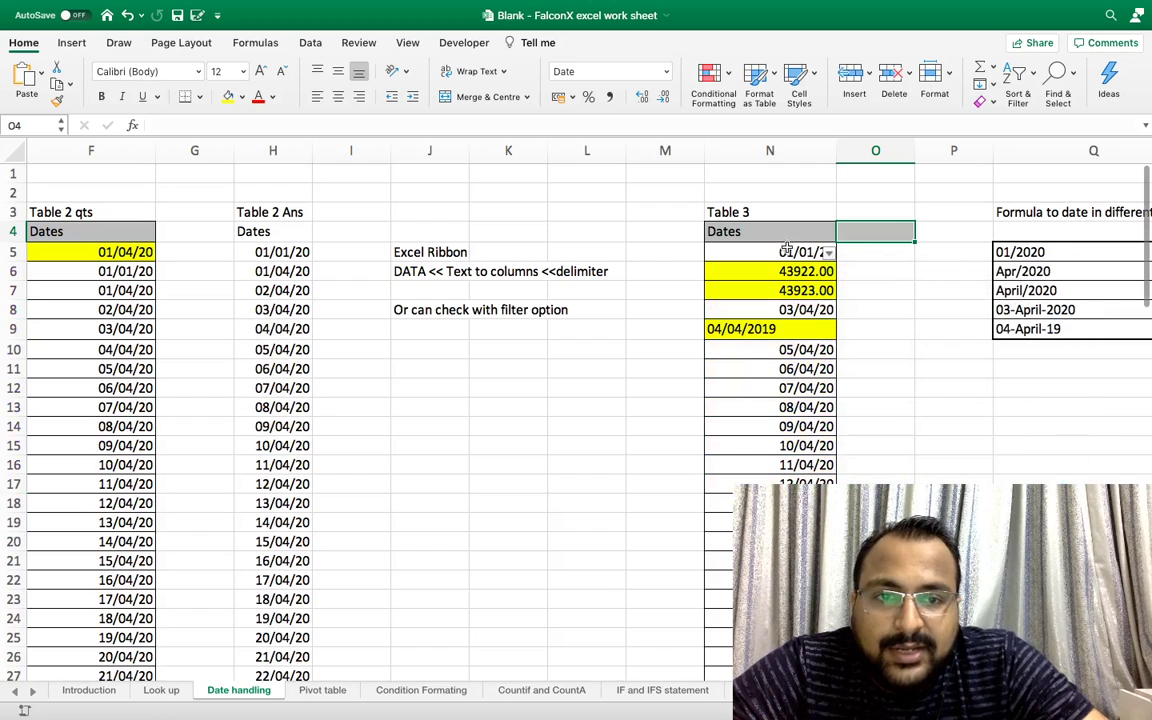
Step: Remove the filter and format column N as Short Date
{"action": "left_click", "coordinate": [1025, 97]}
{"action": "left_click", "coordinate": [1000, 167]}
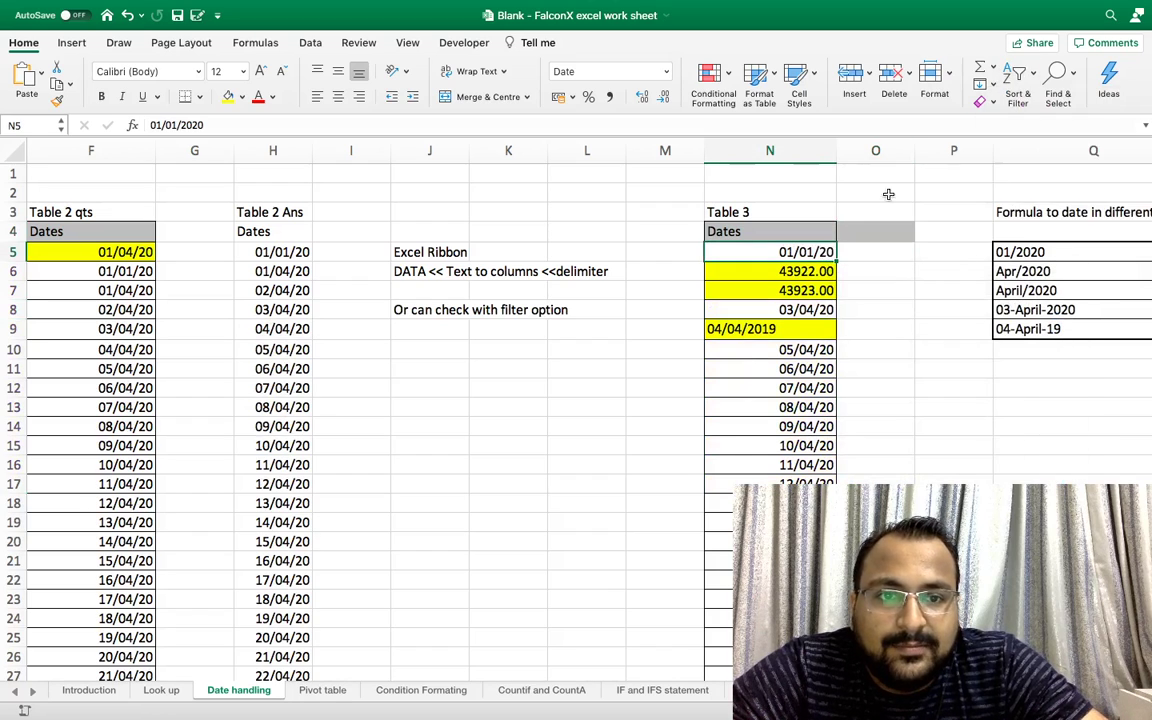
{"action": "left_click", "coordinate": [793, 232]}
{"action": "left_click", "coordinate": [769, 150]}
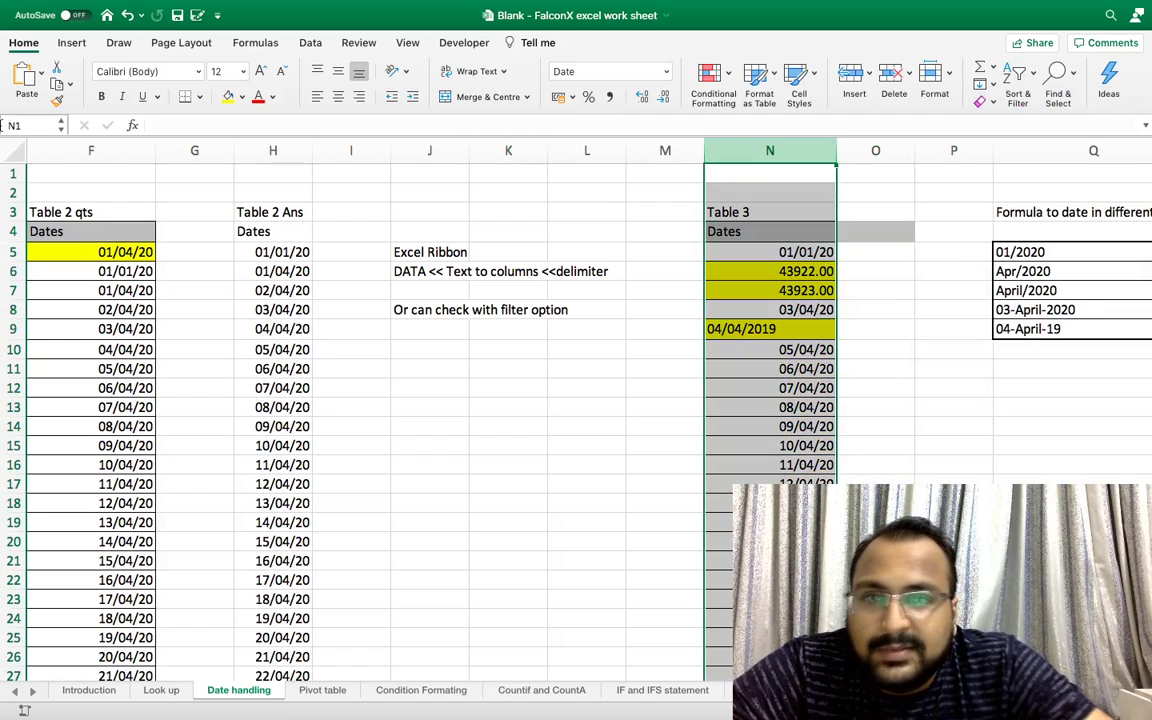
{"action": "left_click", "coordinate": [666, 71]}
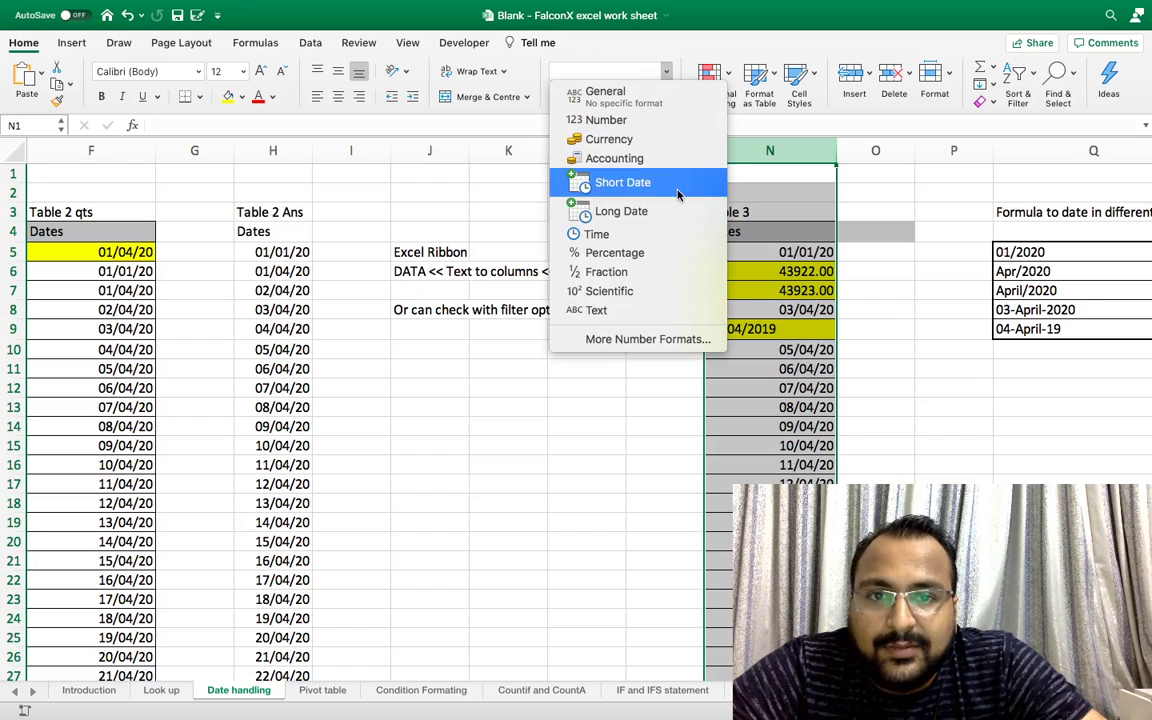
{"action": "left_click", "coordinate": [622, 182]}
{"action": "left_click", "coordinate": [790, 271]}
Step: Select the Dates column from N4 to row 74 and add a filter to it
{"action": "key", "text": "Up"}
{"action": "key", "text": "Up"}
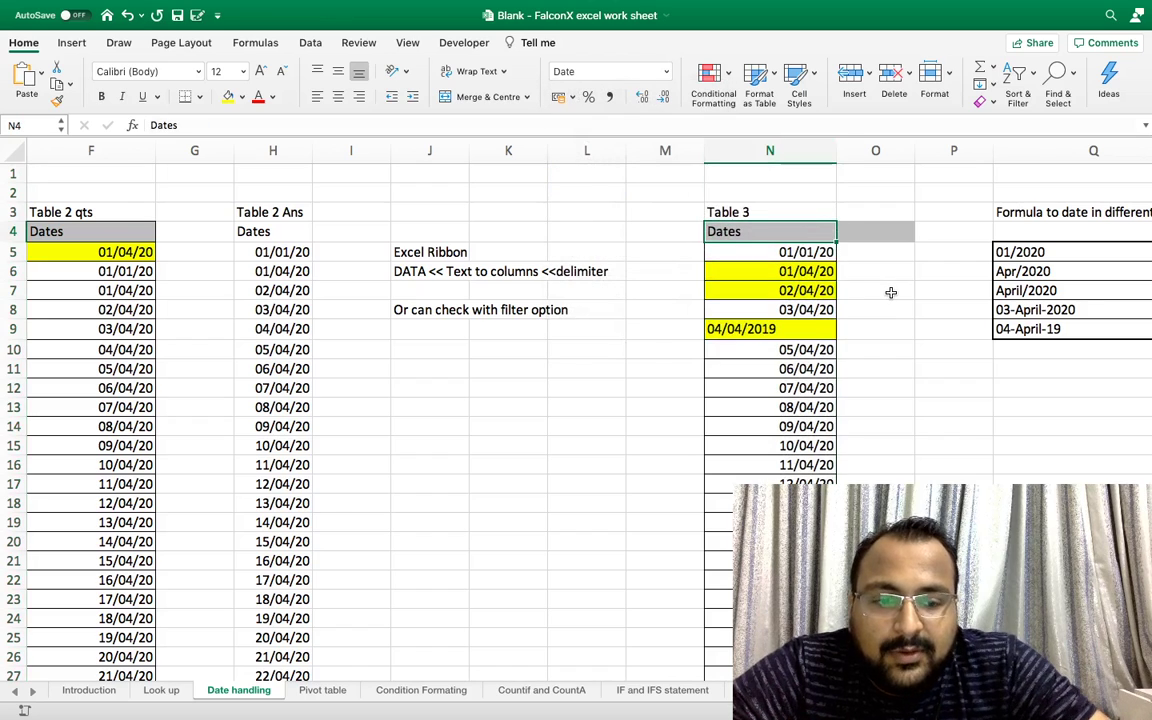
{"action": "key", "text": "ctrl+shift+Down"}
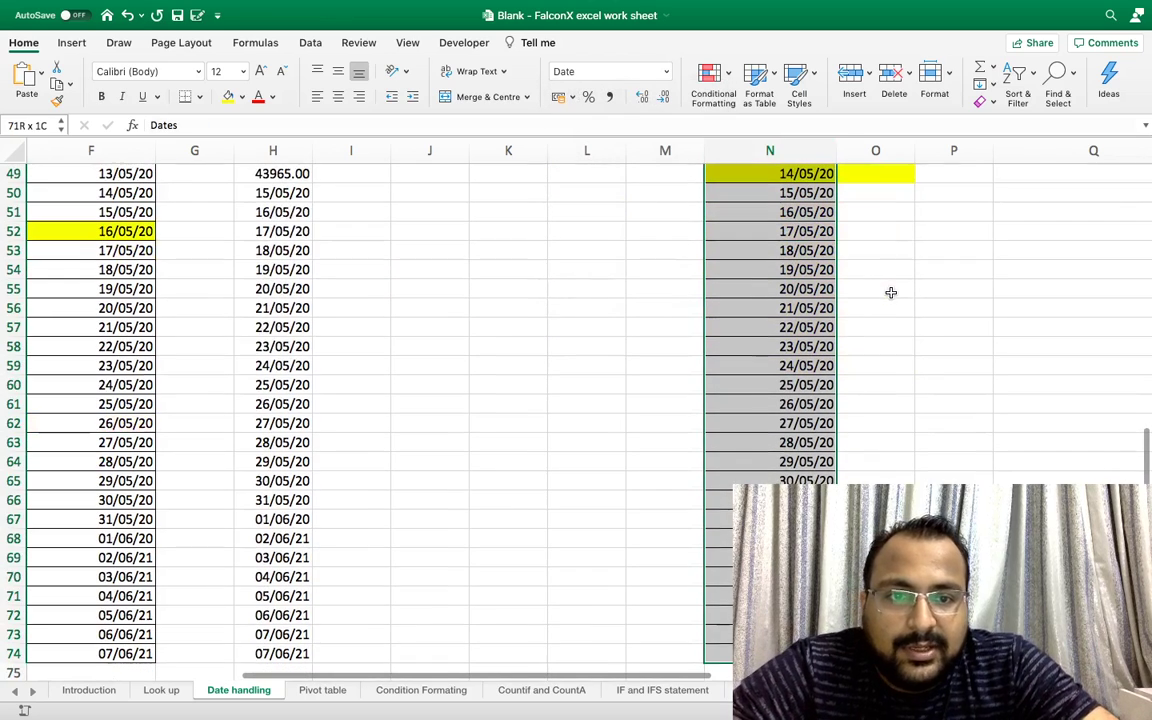
{"action": "left_click", "coordinate": [1014, 80]}
{"action": "left_click", "coordinate": [1005, 164]}
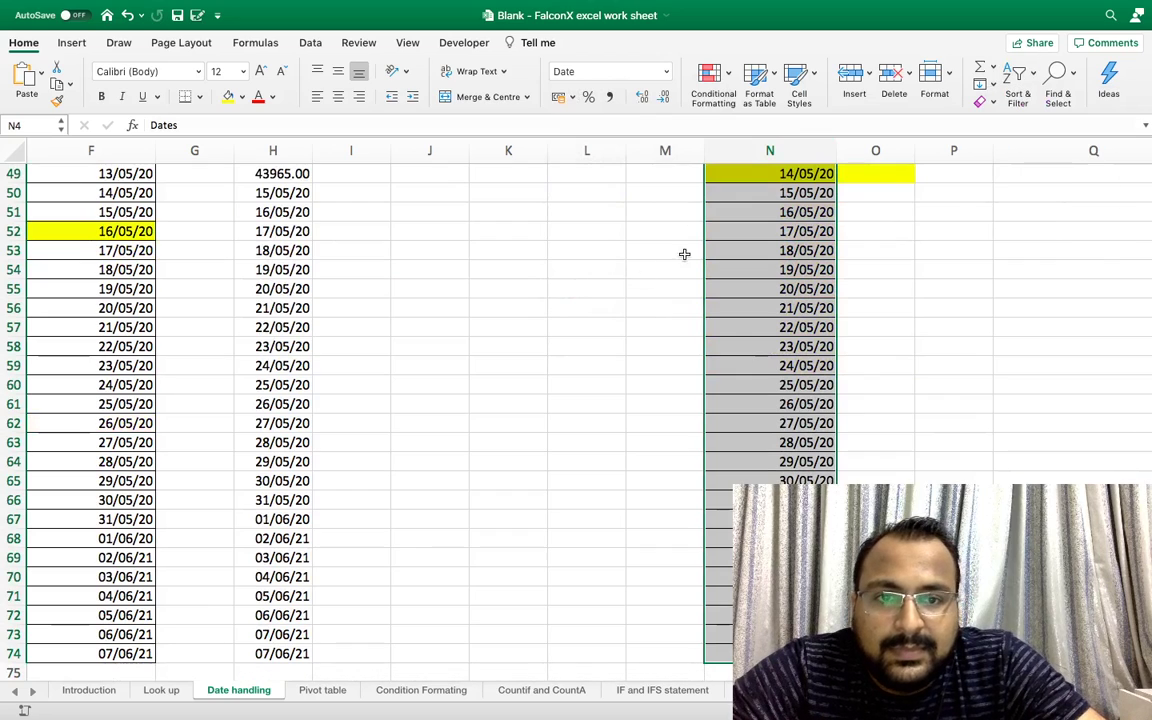
{"action": "scroll", "coordinate": [843, 256], "scroll_direction": "up", "scroll_amount": 3}
{"action": "scroll", "coordinate": [843, 256], "scroll_direction": "up", "scroll_amount": 12}
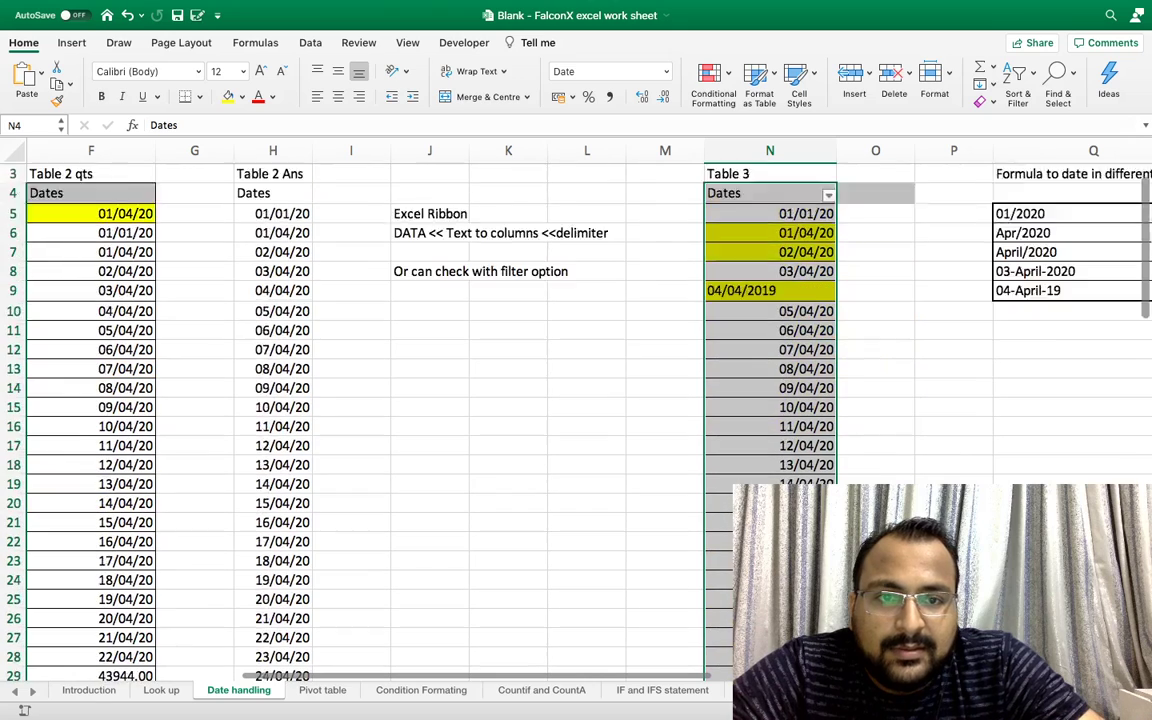
{"action": "left_click", "coordinate": [760, 329]}
{"action": "left_click", "coordinate": [828, 233]}
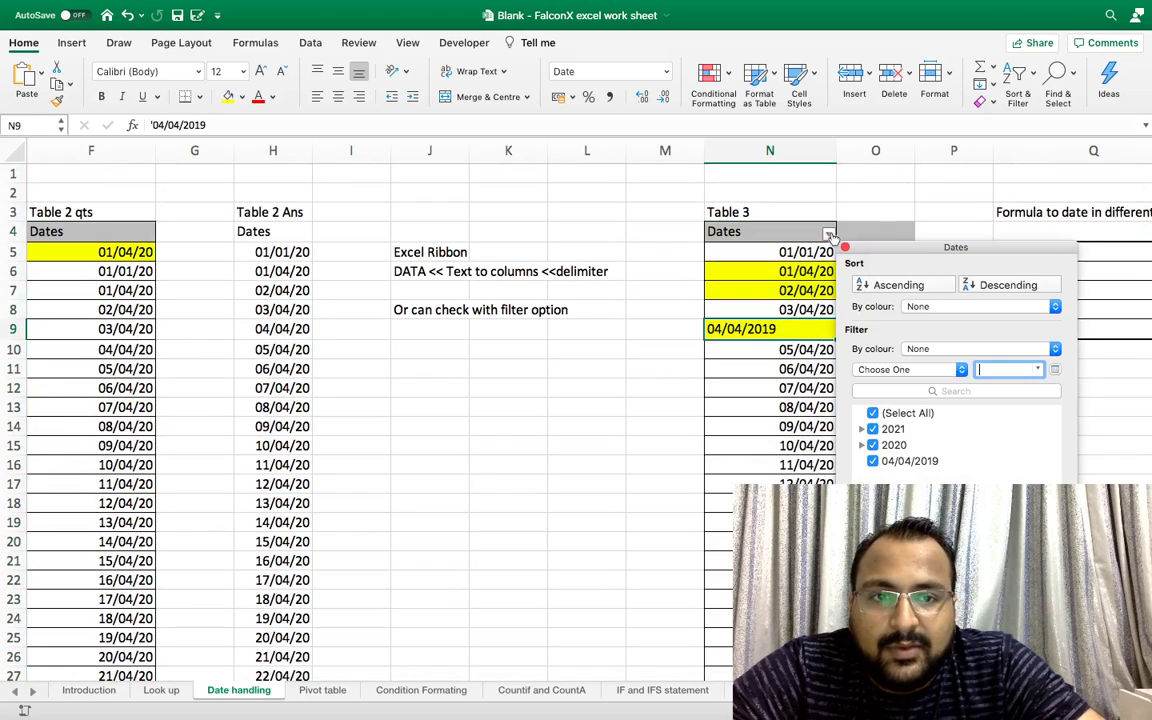
{"action": "left_click", "coordinate": [822, 310]}
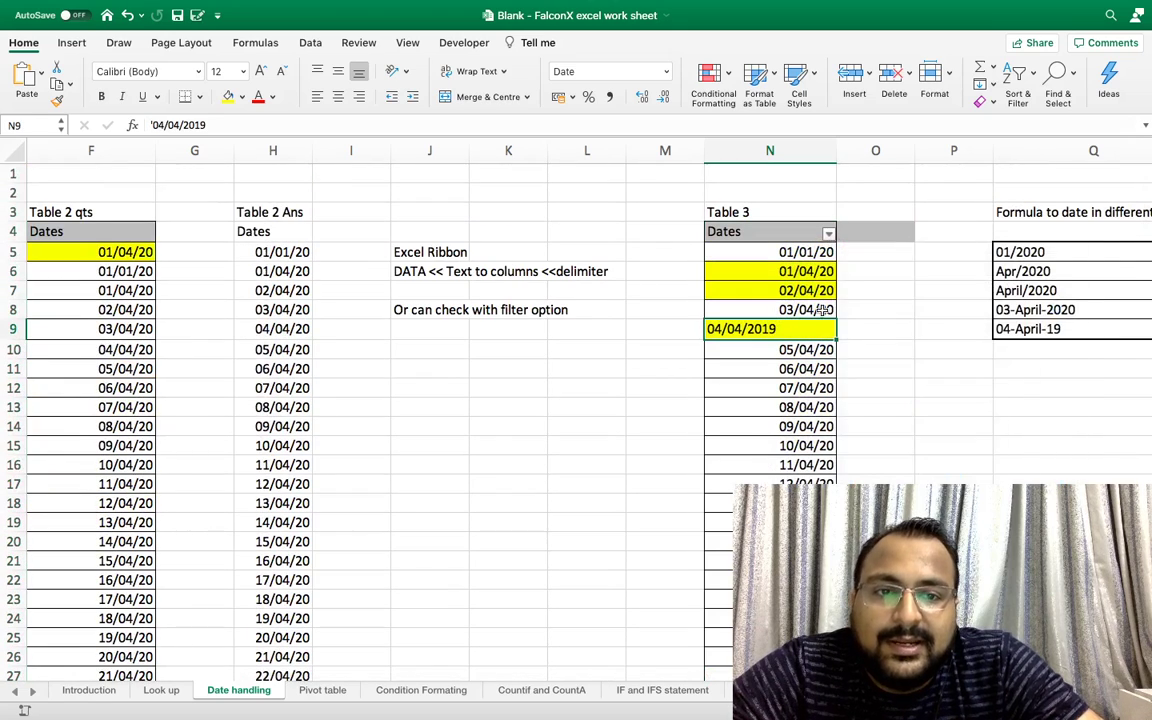
{"action": "left_click", "coordinate": [836, 238]}
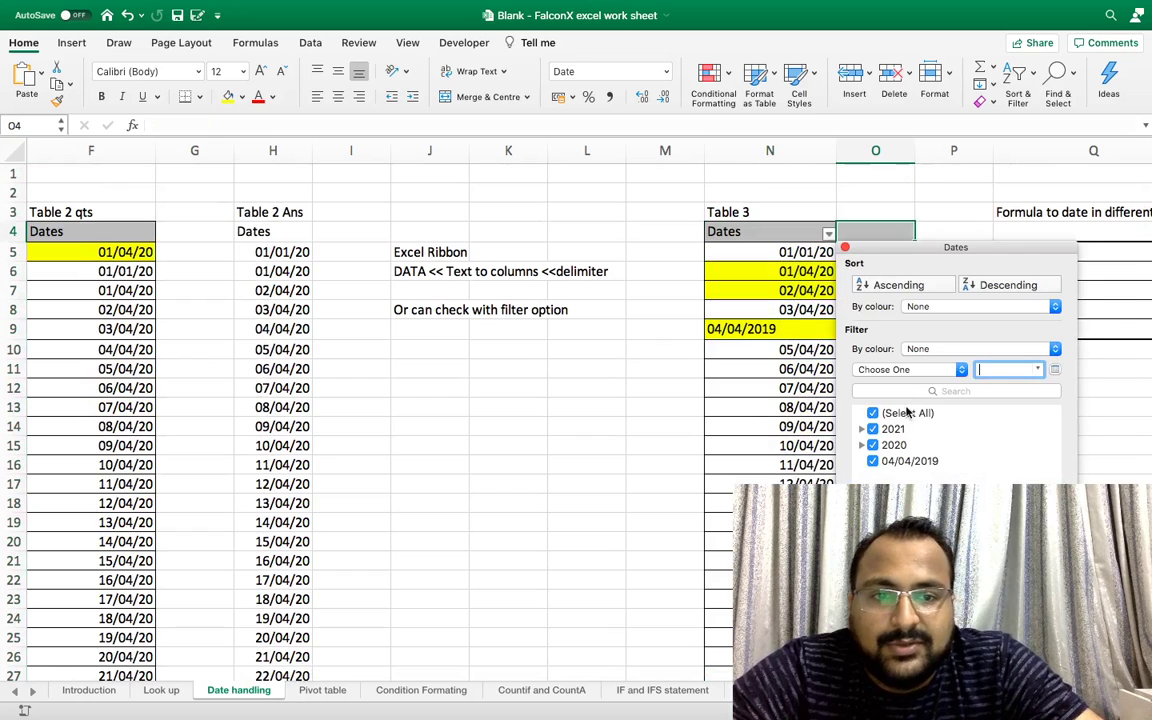
{"action": "left_click", "coordinate": [871, 413]}
{"action": "left_click", "coordinate": [872, 461]}
{"action": "left_click", "coordinate": [758, 455]}
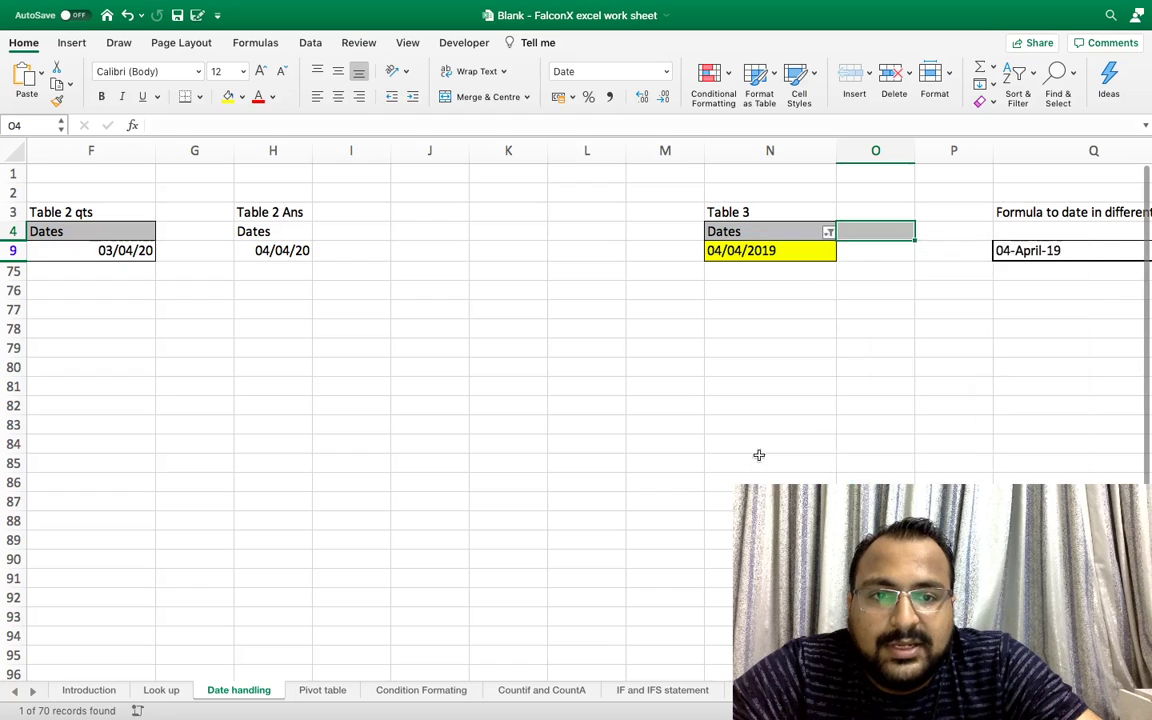
{"action": "left_click", "coordinate": [822, 232]}
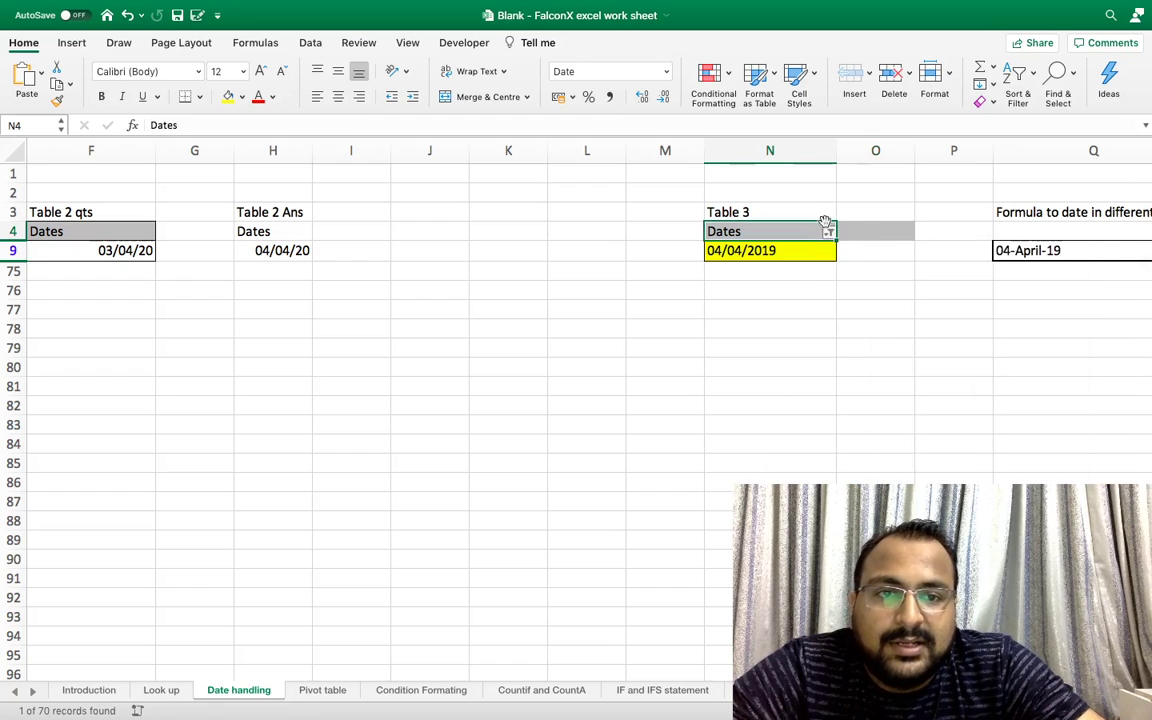
{"action": "left_click", "coordinate": [828, 232]}
{"action": "left_click", "coordinate": [871, 451]}
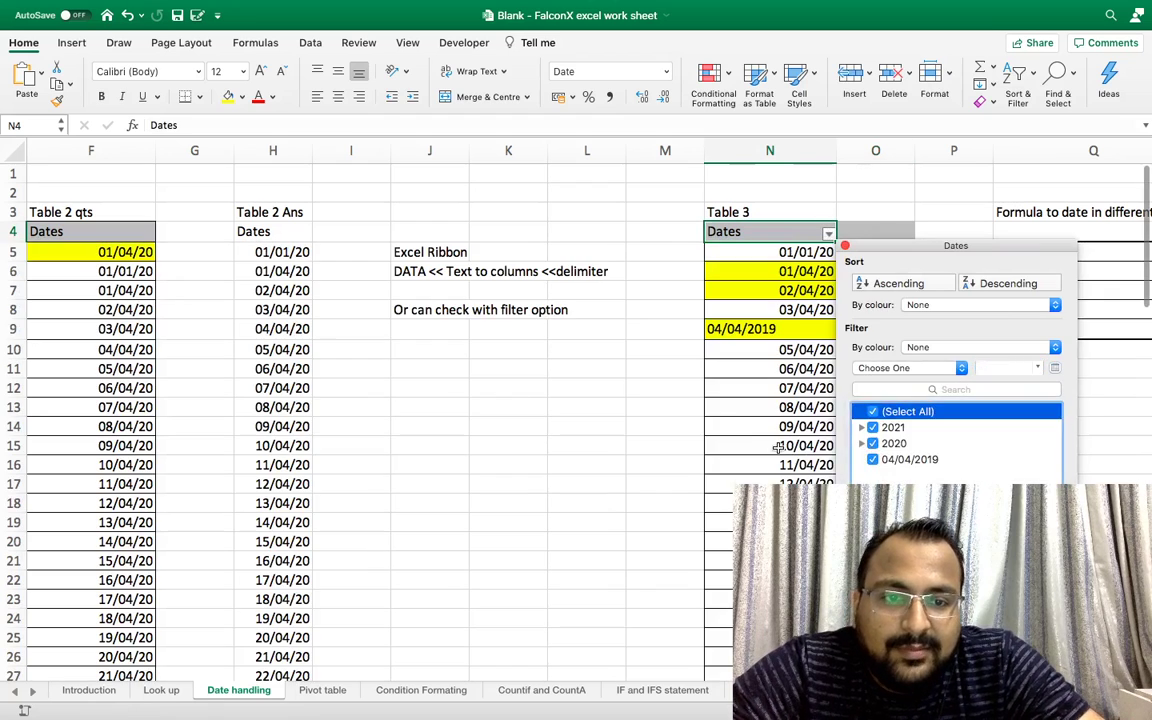
{"action": "left_click", "coordinate": [815, 252]}
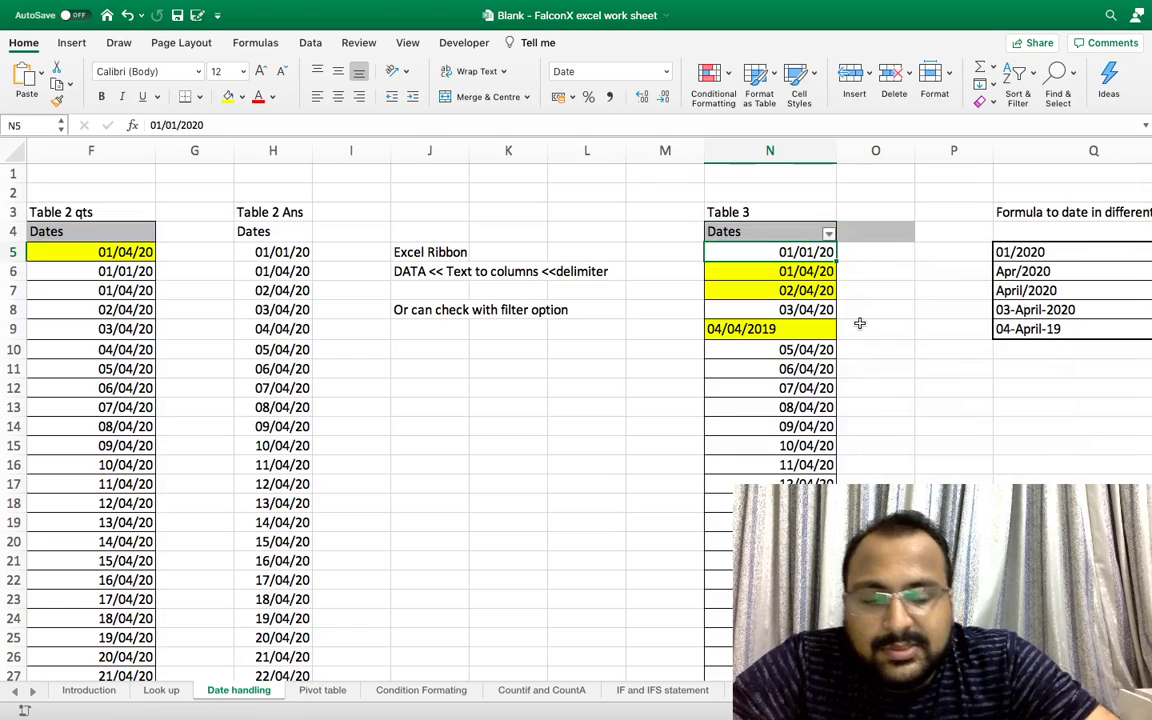
{"action": "key", "text": "super+shift+Down"}
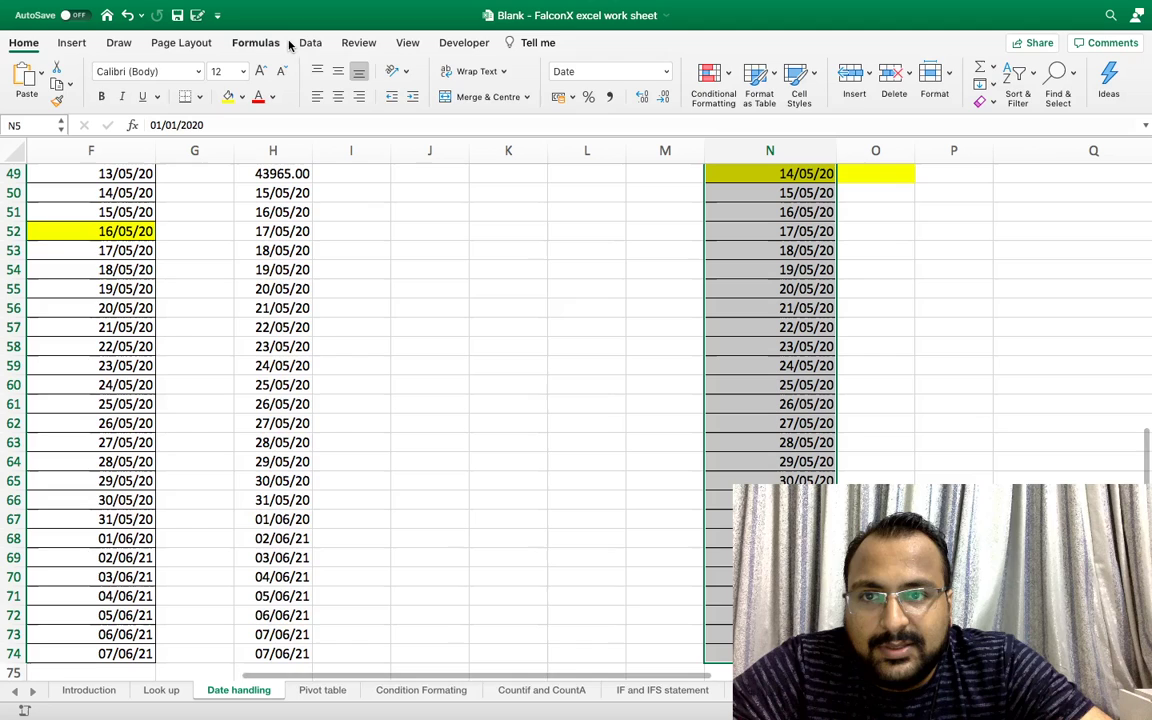
Step: Run Text to Columns on Table 3's dates with the DMY date format
{"action": "left_click", "coordinate": [310, 43]}
{"action": "left_click", "coordinate": [576, 80]}
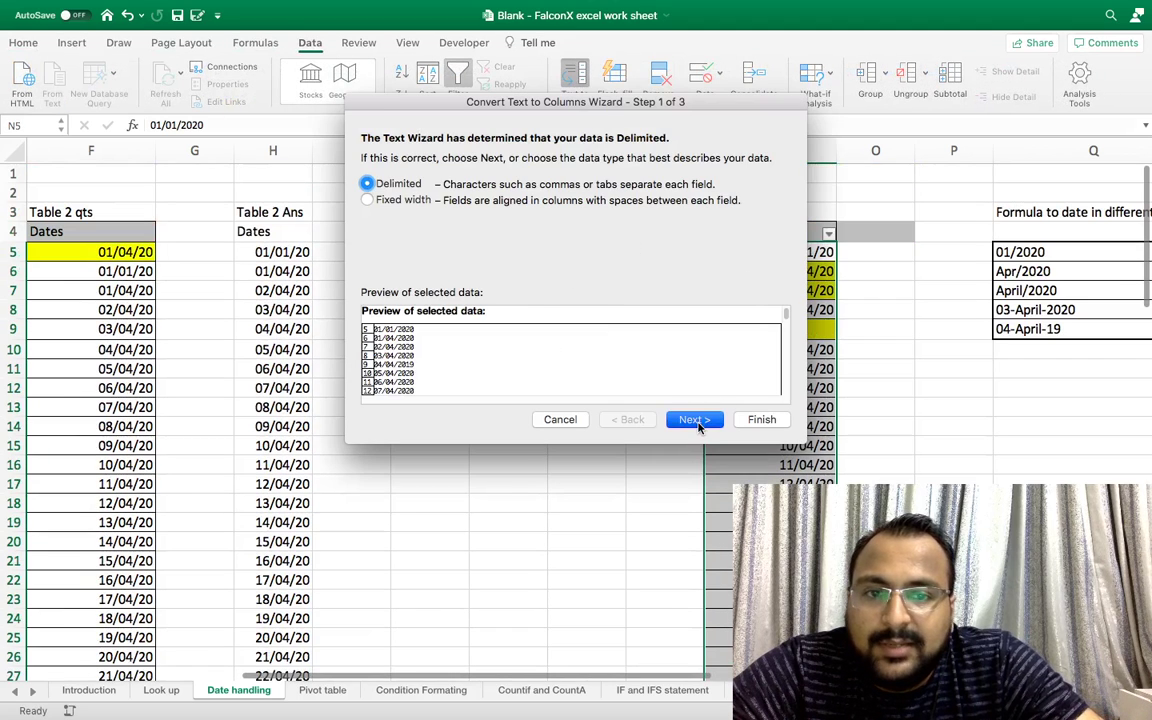
{"action": "left_click", "coordinate": [688, 419]}
{"action": "left_click", "coordinate": [694, 420]}
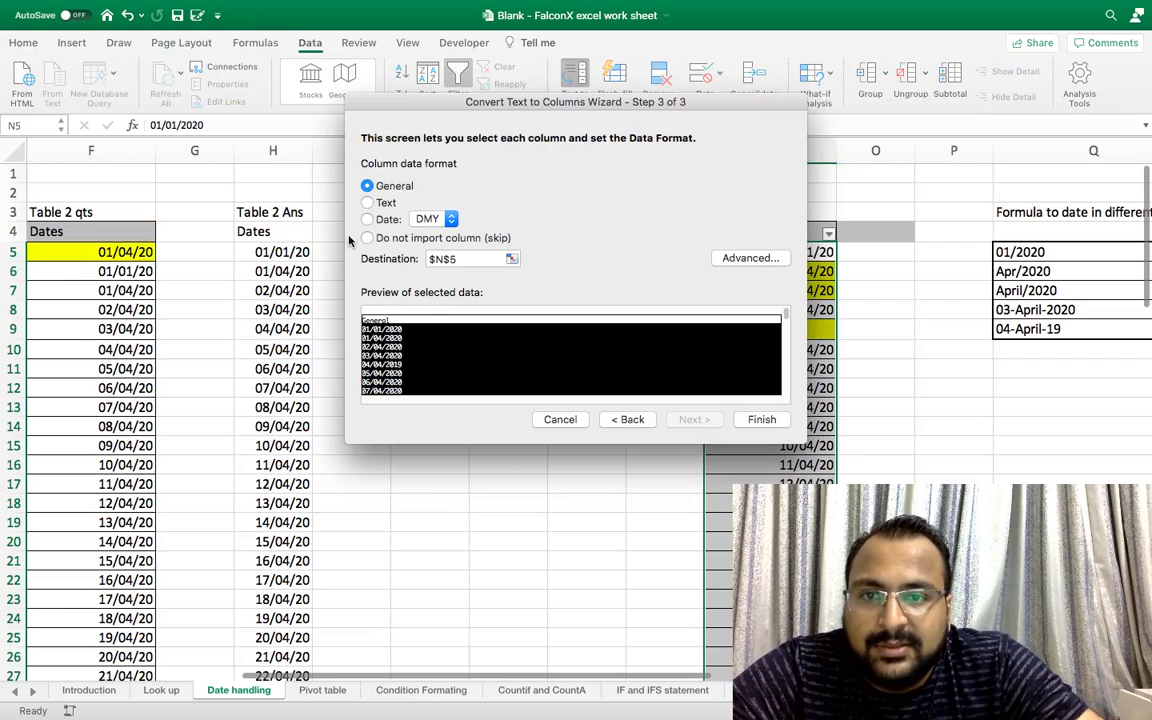
{"action": "left_click", "coordinate": [369, 219]}
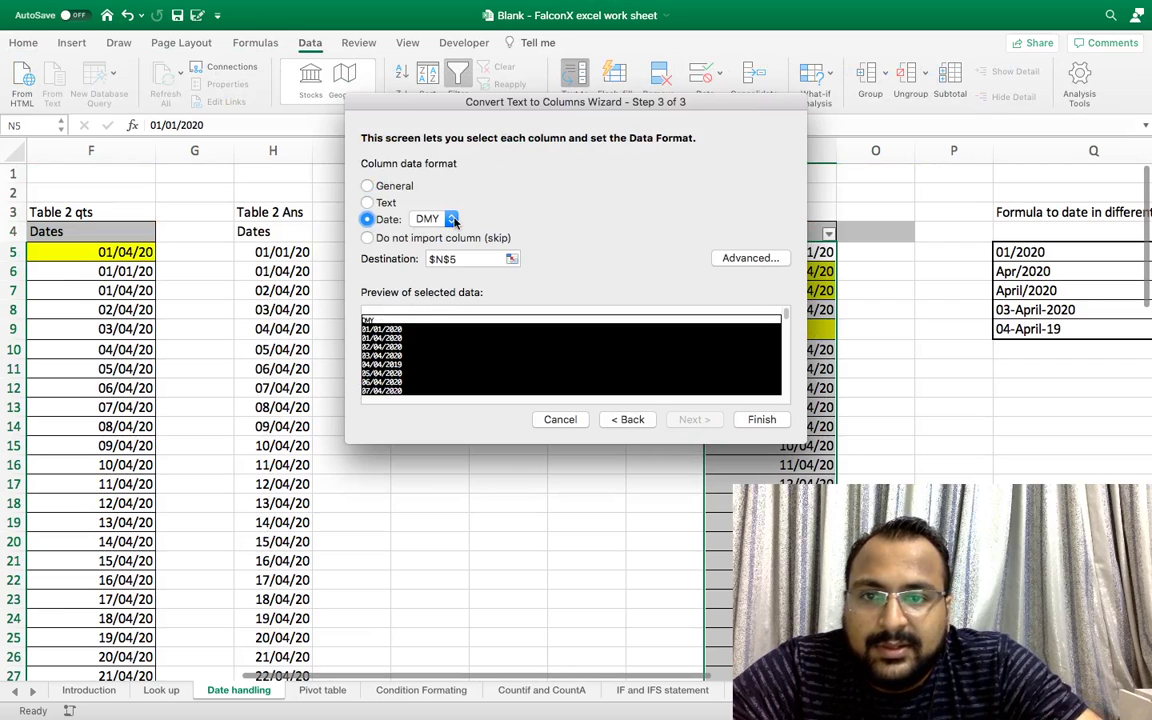
{"action": "left_click", "coordinate": [759, 421]}
Step: Check the Dates filter list to confirm every entry is now a real date
{"action": "left_click", "coordinate": [787, 279]}
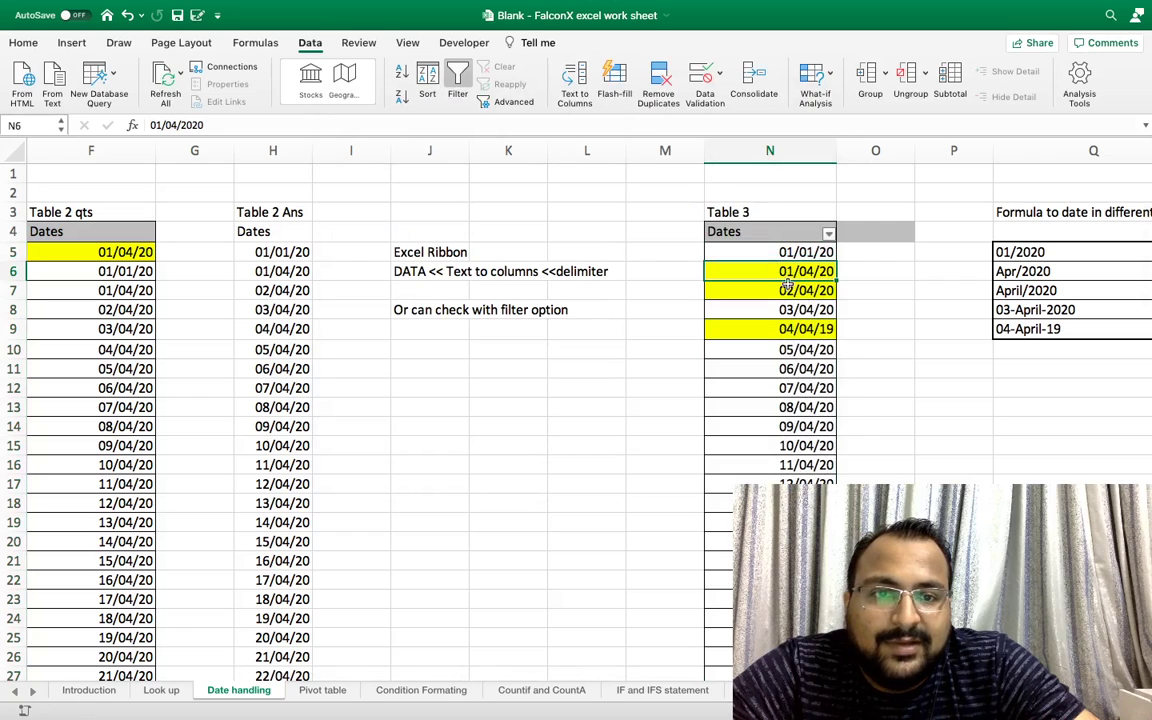
{"action": "left_click", "coordinate": [828, 233]}
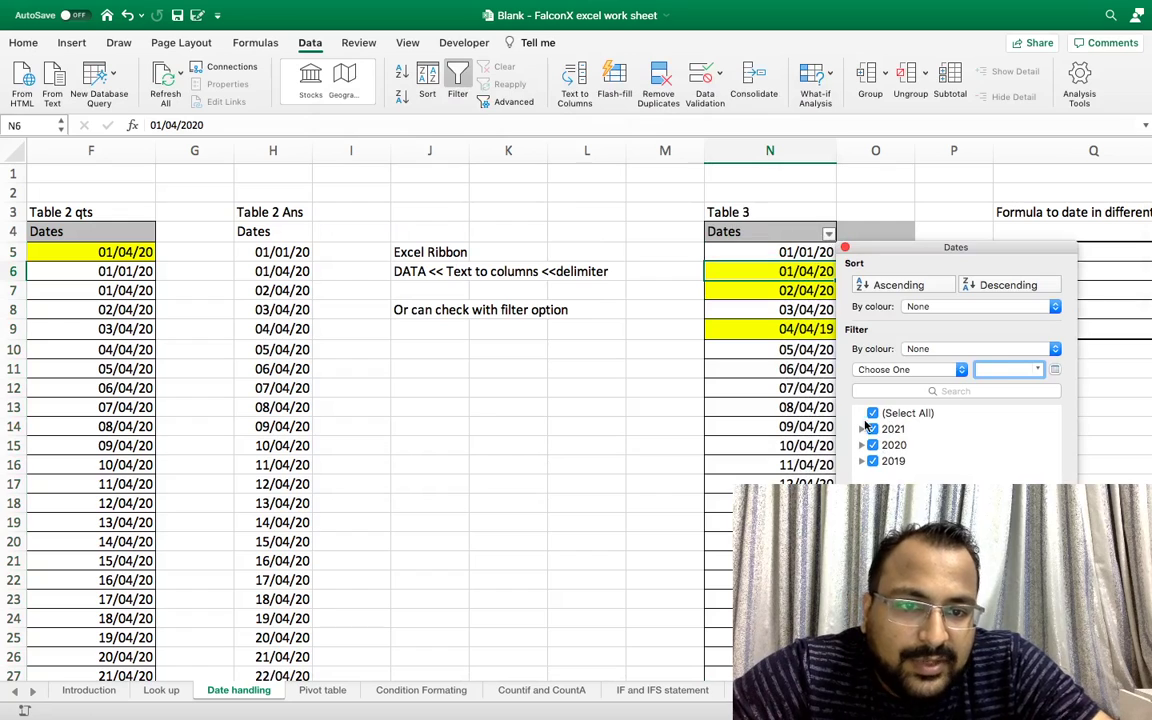
{"action": "left_click", "coordinate": [777, 453]}
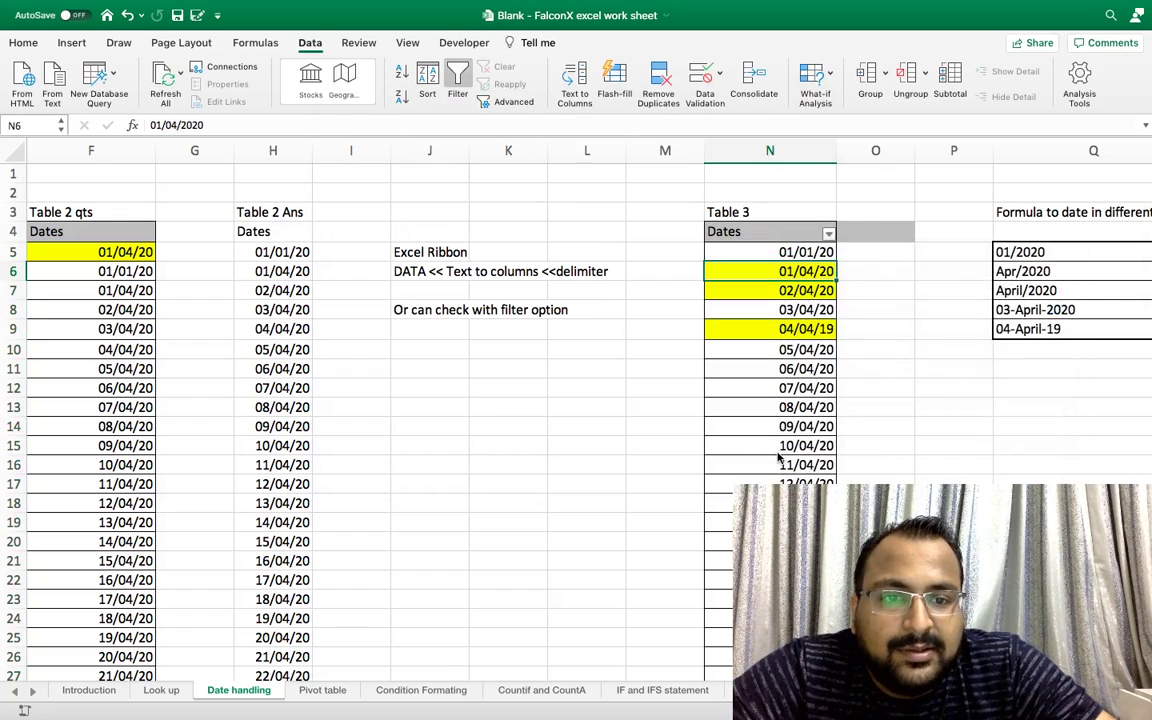
{"action": "left_click", "coordinate": [795, 248]}
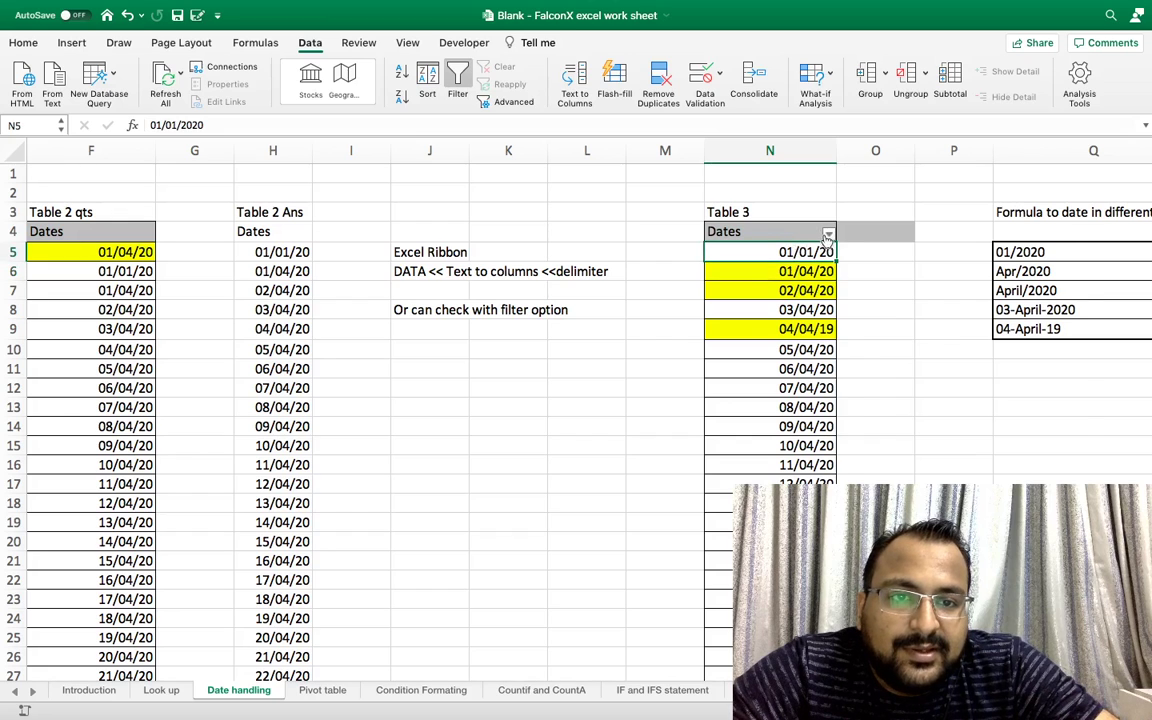
{"action": "left_click", "coordinate": [828, 233]}
{"action": "left_click", "coordinate": [891, 443]}
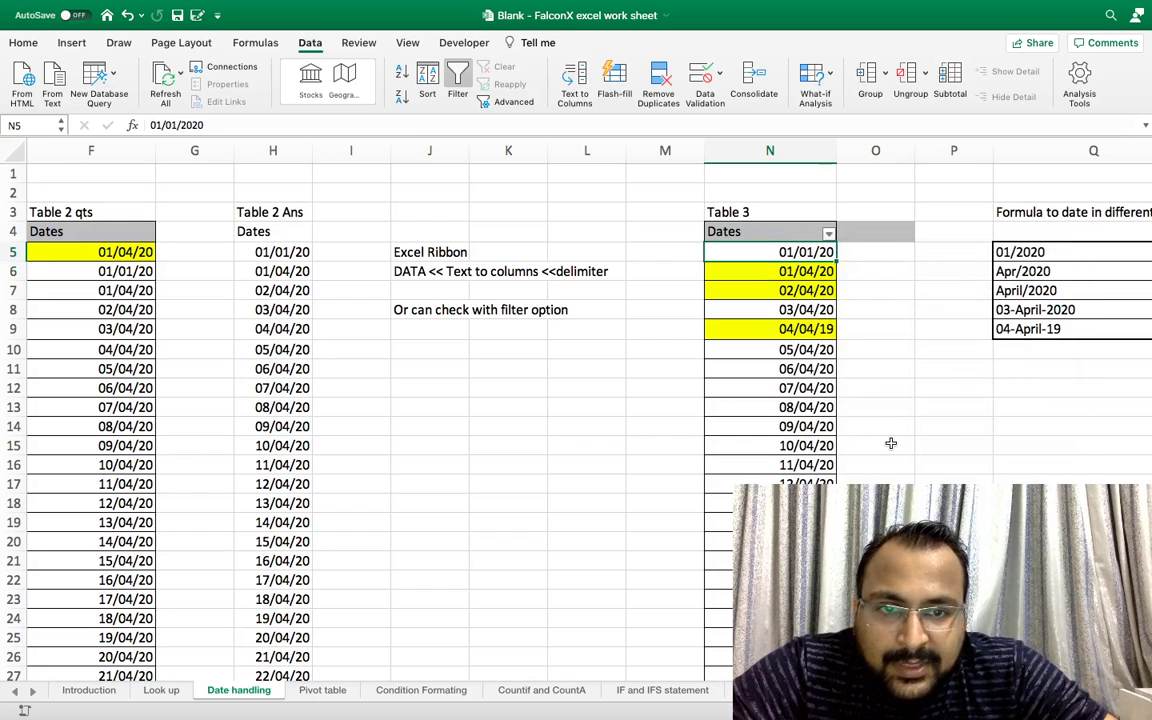
{"action": "key", "text": "Right"}
{"action": "key", "text": "Right"}
{"action": "key", "text": "Right"}
{"action": "key", "text": "Right"}
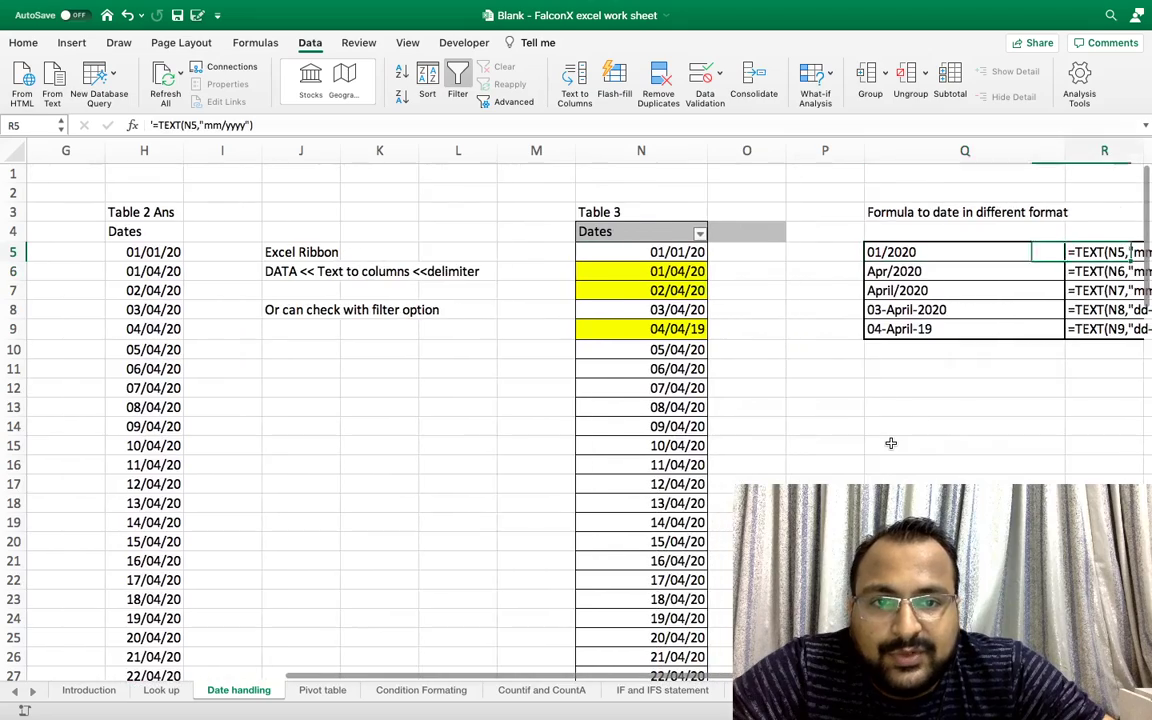
{"action": "scroll", "coordinate": [891, 443], "scroll_direction": "right", "scroll_amount": 5}
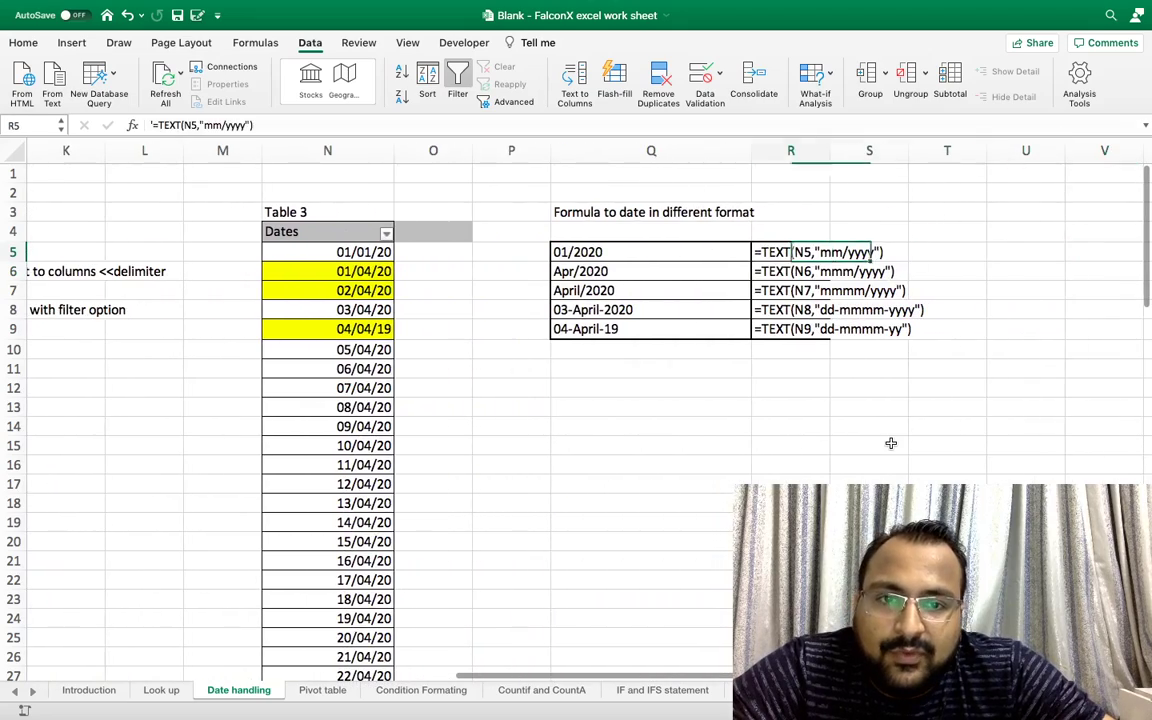
{"action": "key", "text": "Left"}
{"action": "key", "text": "Left"}
{"action": "key", "text": "Left"}
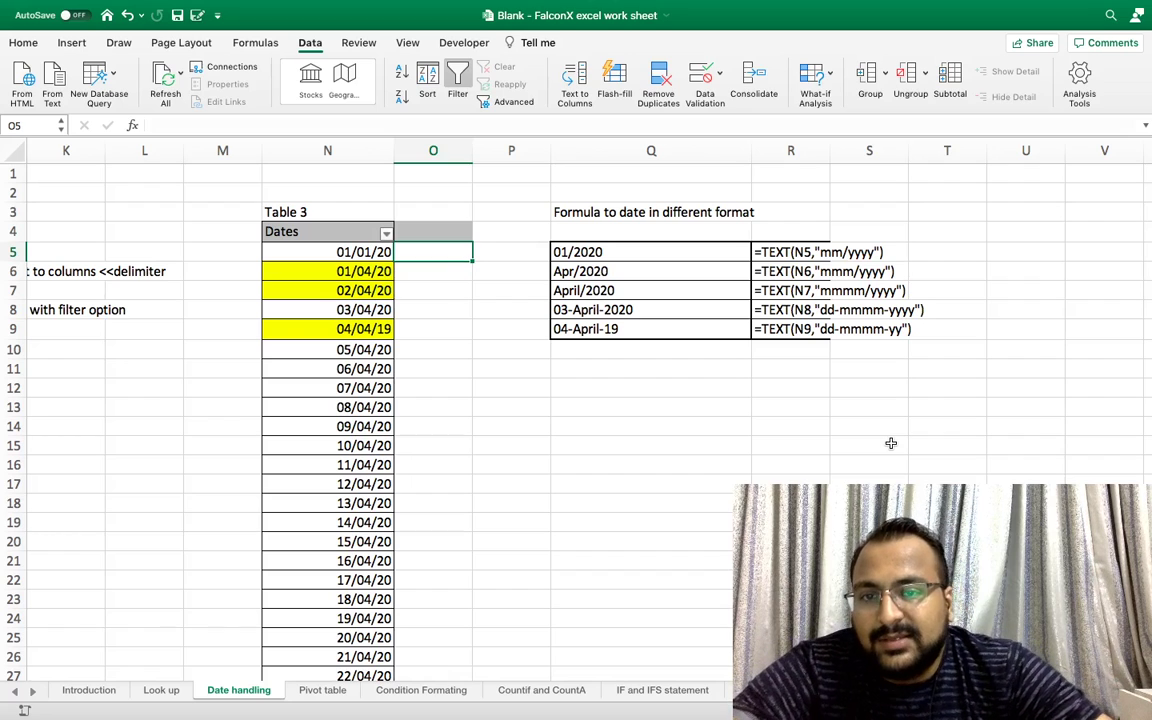
Step: Filter Table 3's Dates column to show only April 2020
{"action": "left_click", "coordinate": [386, 234]}
{"action": "left_click", "coordinate": [430, 413]}
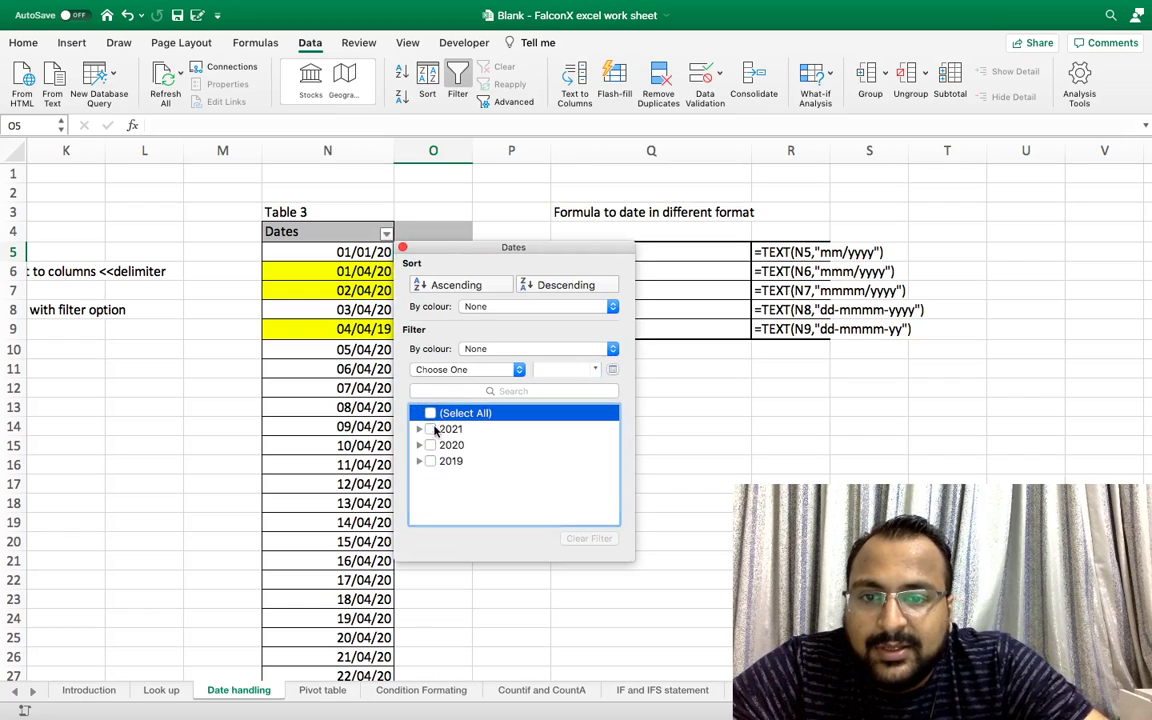
{"action": "left_click", "coordinate": [420, 445]}
{"action": "left_click", "coordinate": [441, 477]}
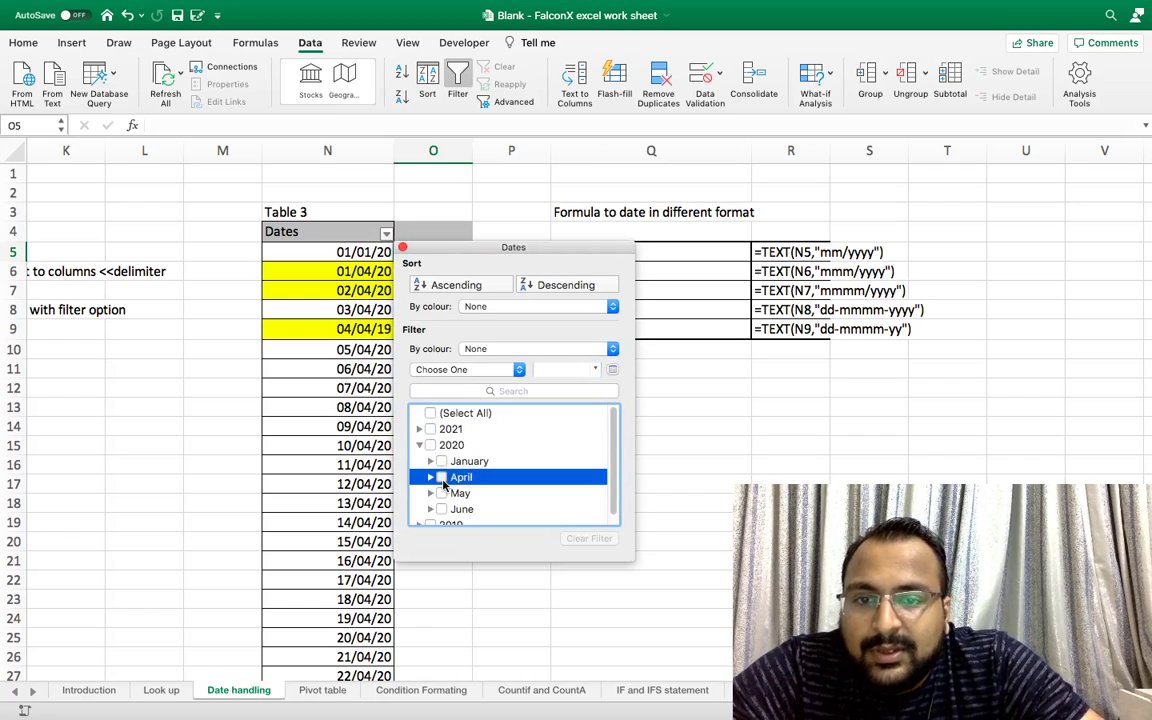
{"action": "left_click", "coordinate": [357, 483]}
Step: Enter the text label 'April 2020 in cell O6
{"action": "left_click", "coordinate": [440, 252]}
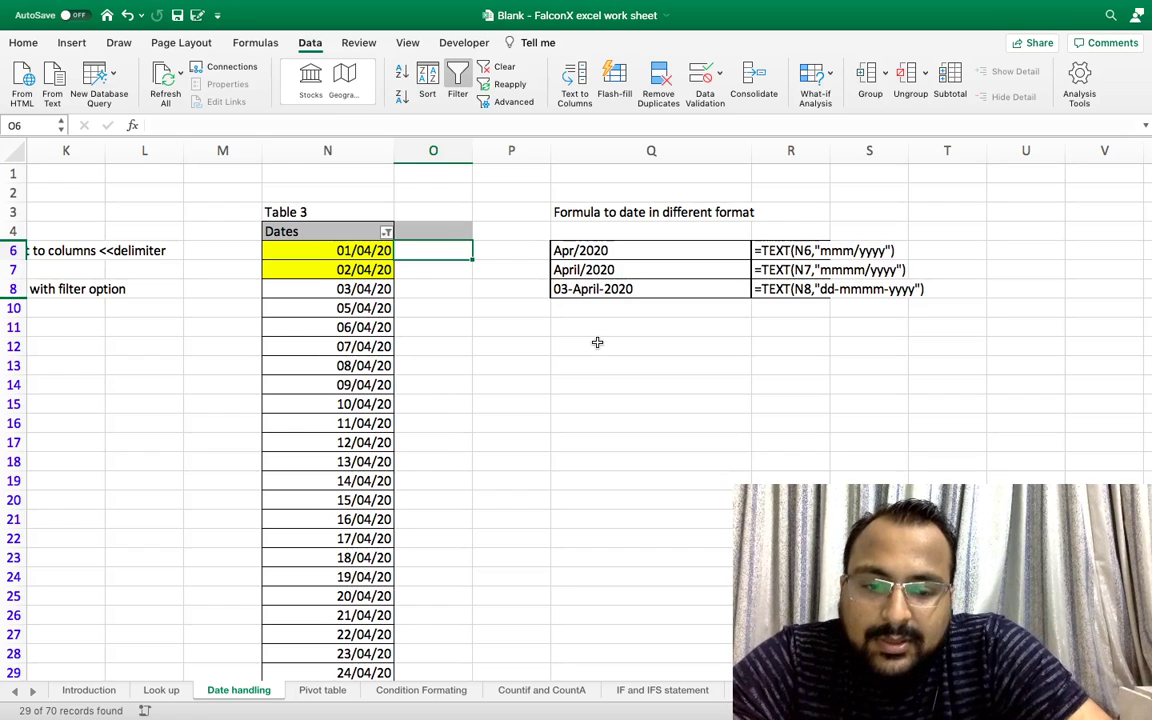
{"action": "type", "text": "4"}
{"action": "key", "text": "BackSpace"}
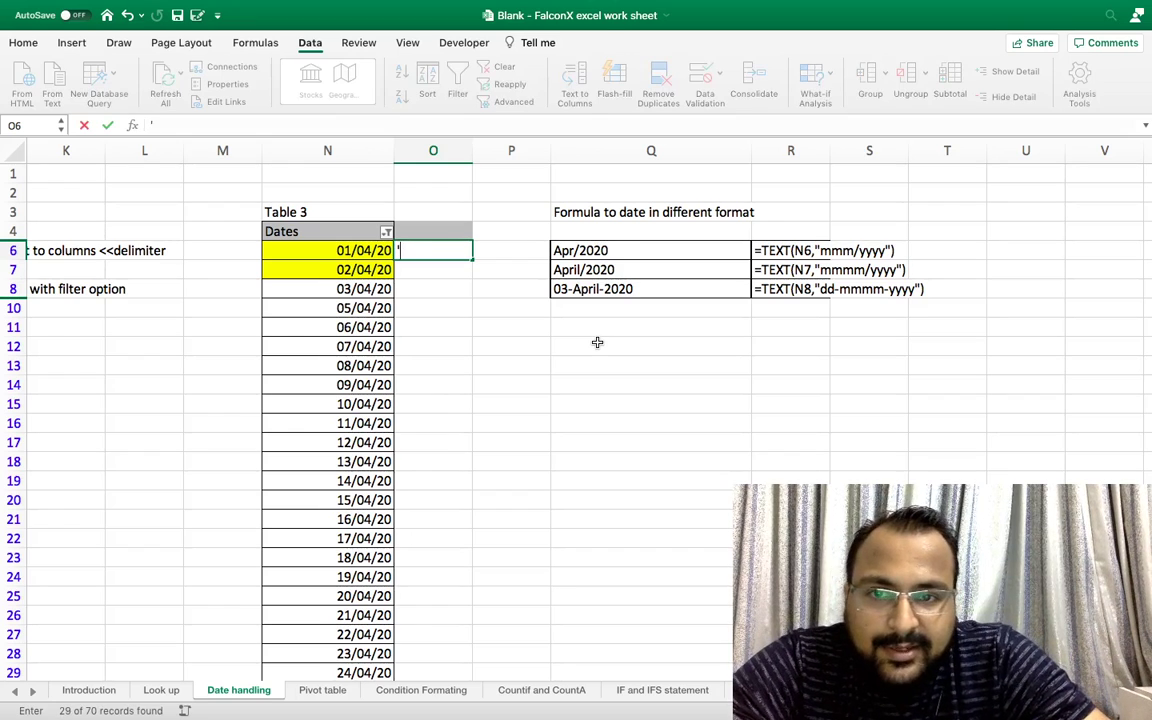
{"action": "type", "text": "'April"}
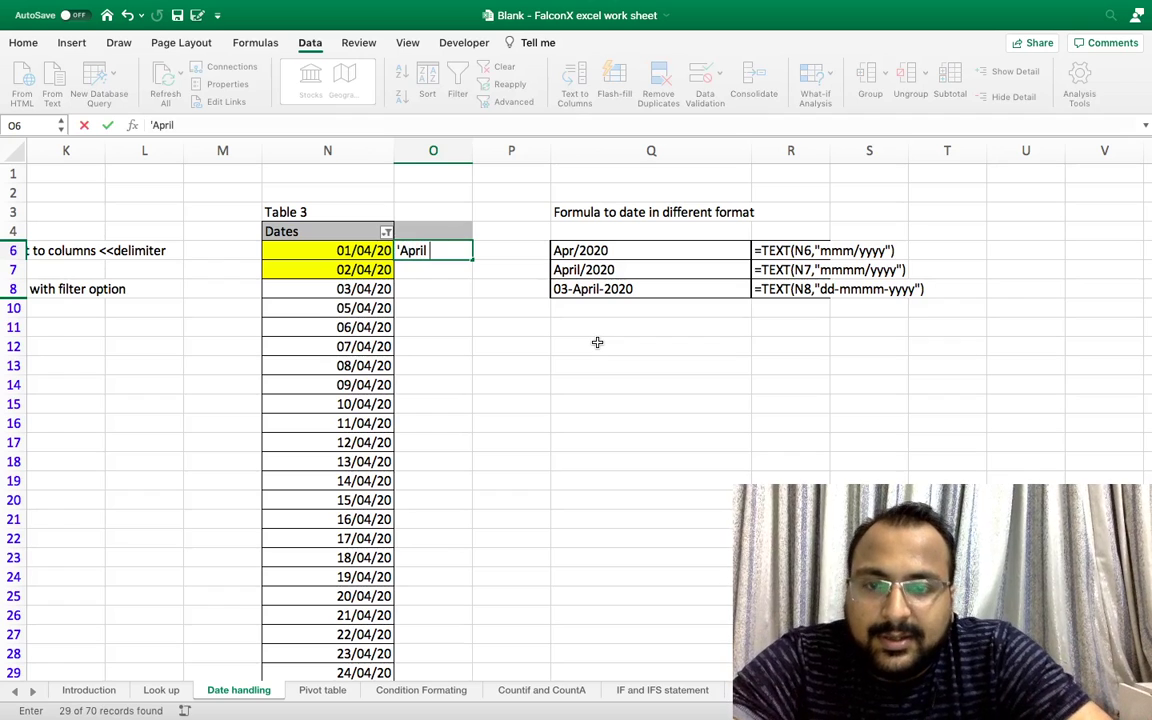
{"action": "type", "text": " 2020"}
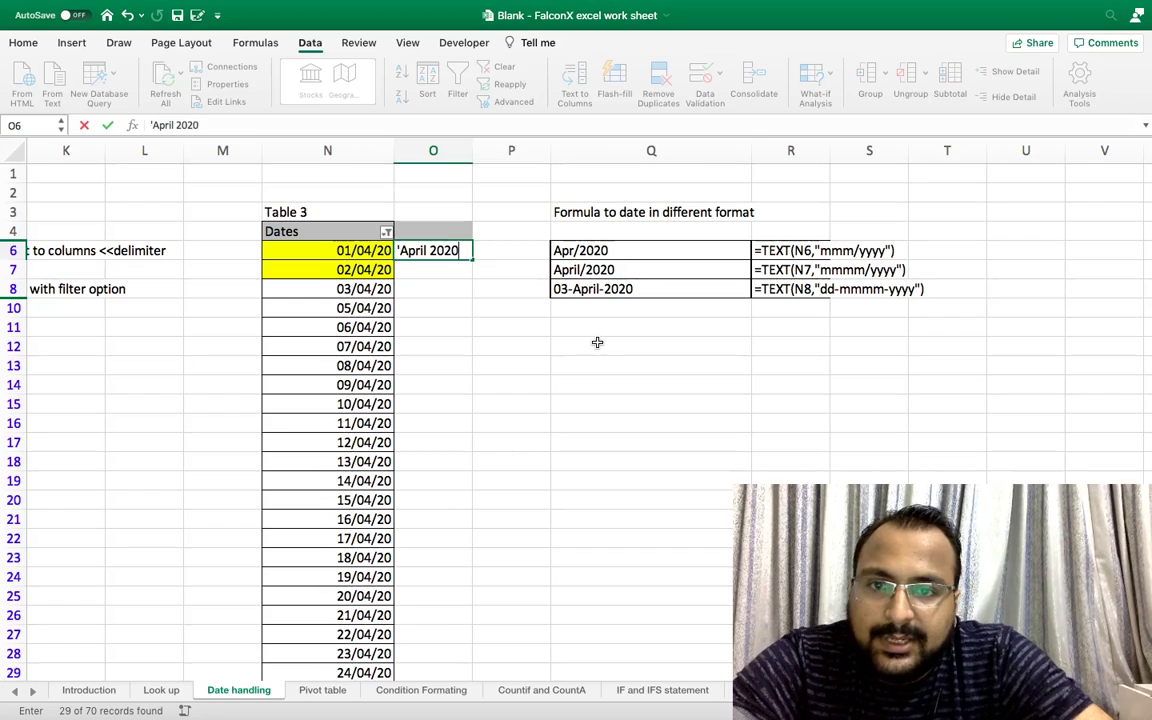
{"action": "key", "text": "Return"}
Step: Copy the April 2020 label into the remaining filtered rows O7 to O35
{"action": "key", "text": "Up"}
{"action": "key", "text": "cmd+c"}
{"action": "key", "text": "Left"}
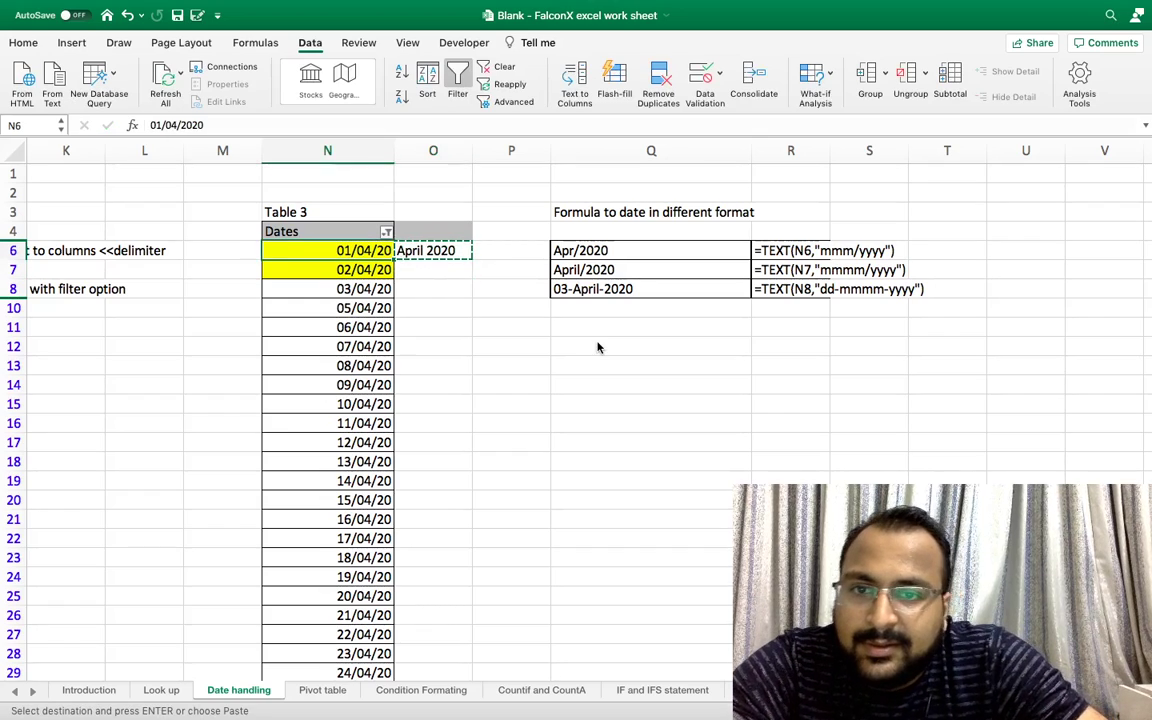
{"action": "key", "text": "ctrl+Down"}
{"action": "key", "text": "Right"}
{"action": "key", "text": "cmd+shift+Up"}
{"action": "key", "text": "cmd+v"}
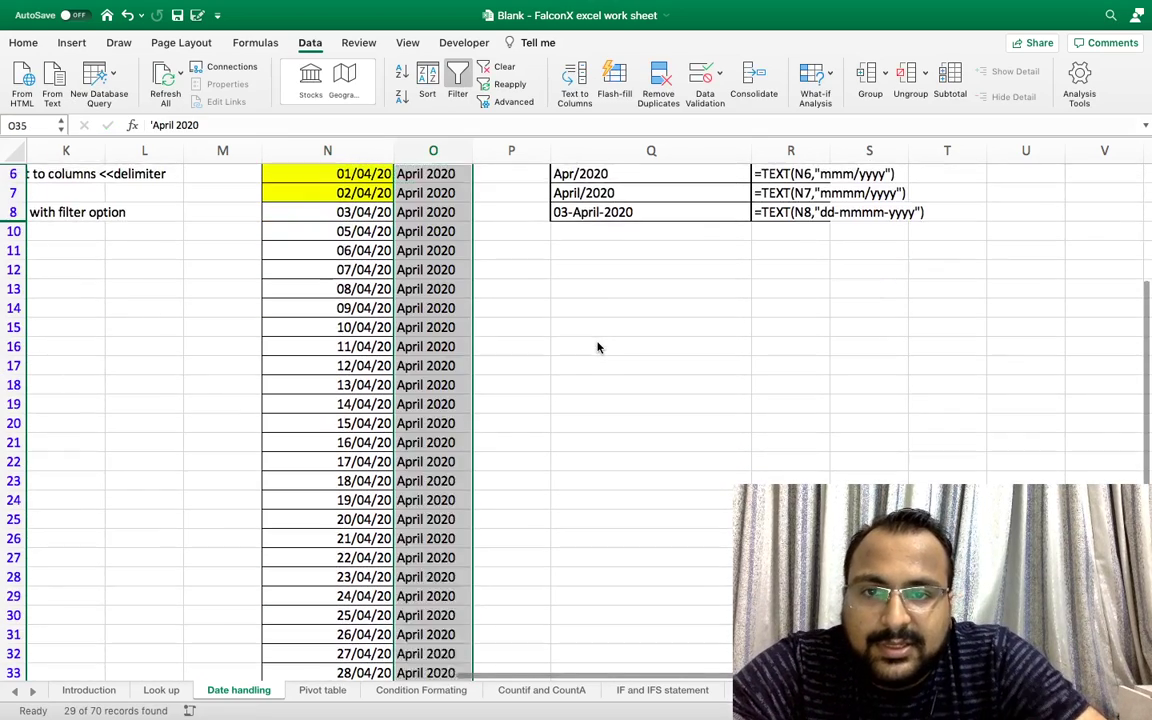
{"action": "key", "text": "Up"}
{"action": "key", "text": "cmd+Up"}
{"action": "key", "text": "Left"}
{"action": "key", "text": "Up"}
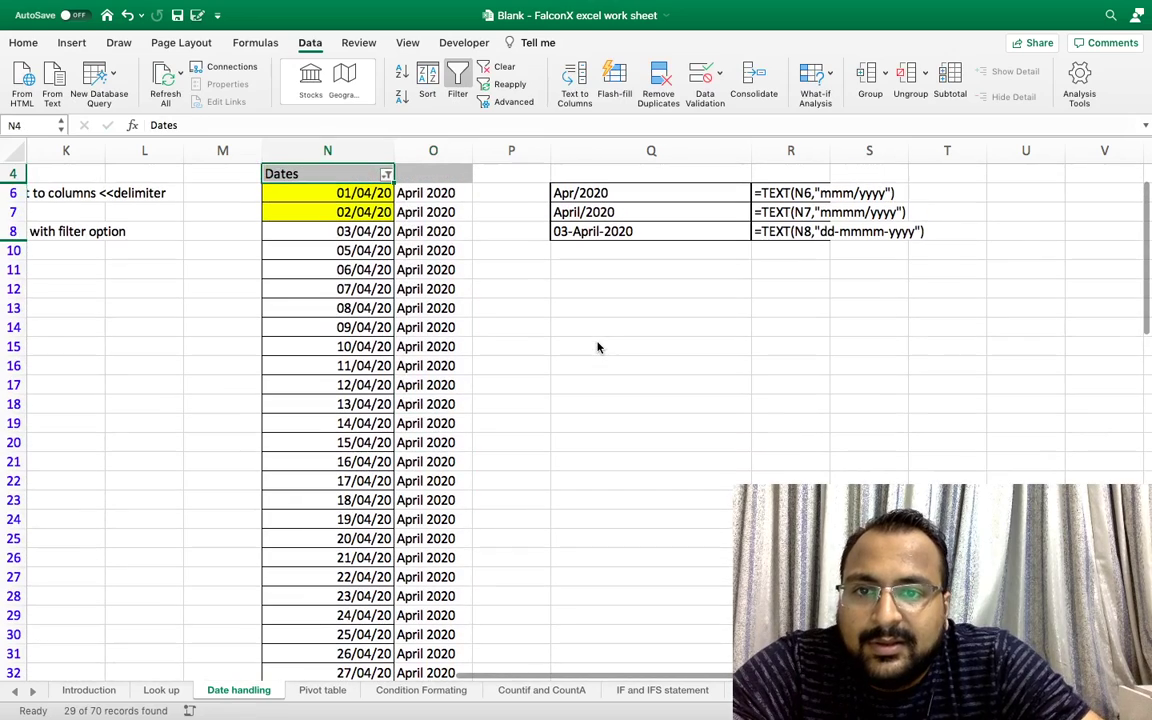
Step: Filter the Dates column to show only May 2020 instead of April
{"action": "left_click", "coordinate": [387, 174]}
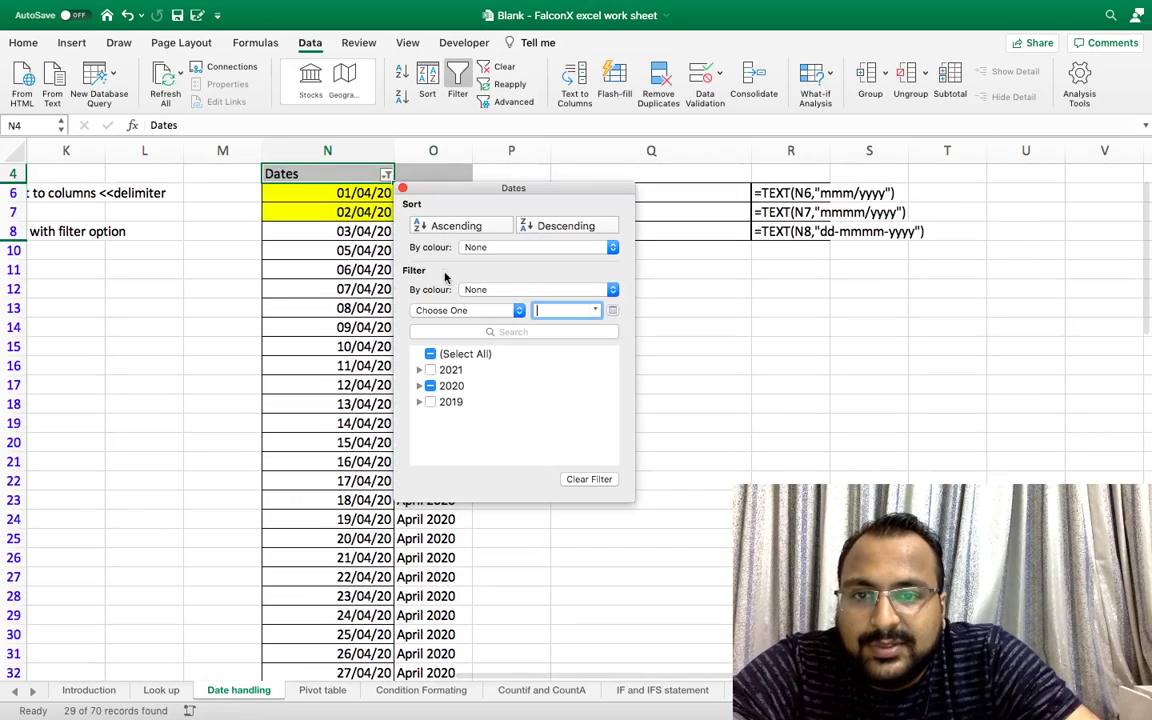
{"action": "left_click", "coordinate": [419, 385]}
{"action": "left_click", "coordinate": [442, 418]}
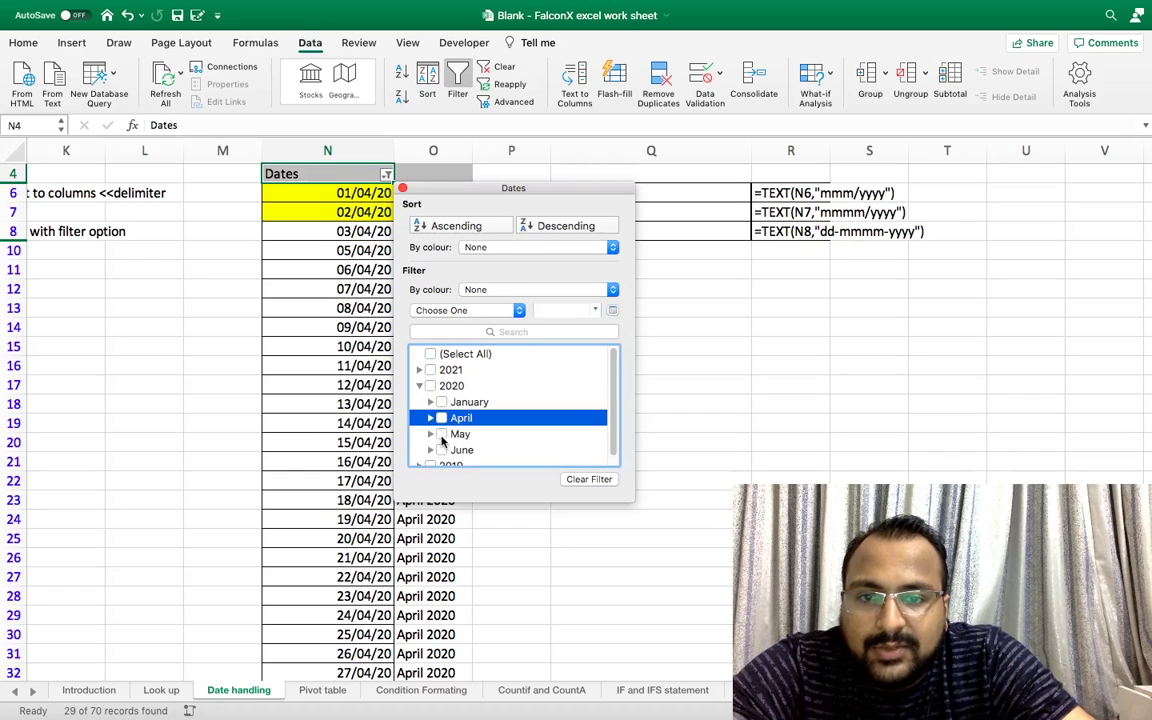
{"action": "left_click", "coordinate": [442, 434]}
{"action": "left_click", "coordinate": [402, 188]}
Step: Enter 'May 2020 in O36 and copy it into every visible May row down column O
{"action": "left_click", "coordinate": [450, 193]}
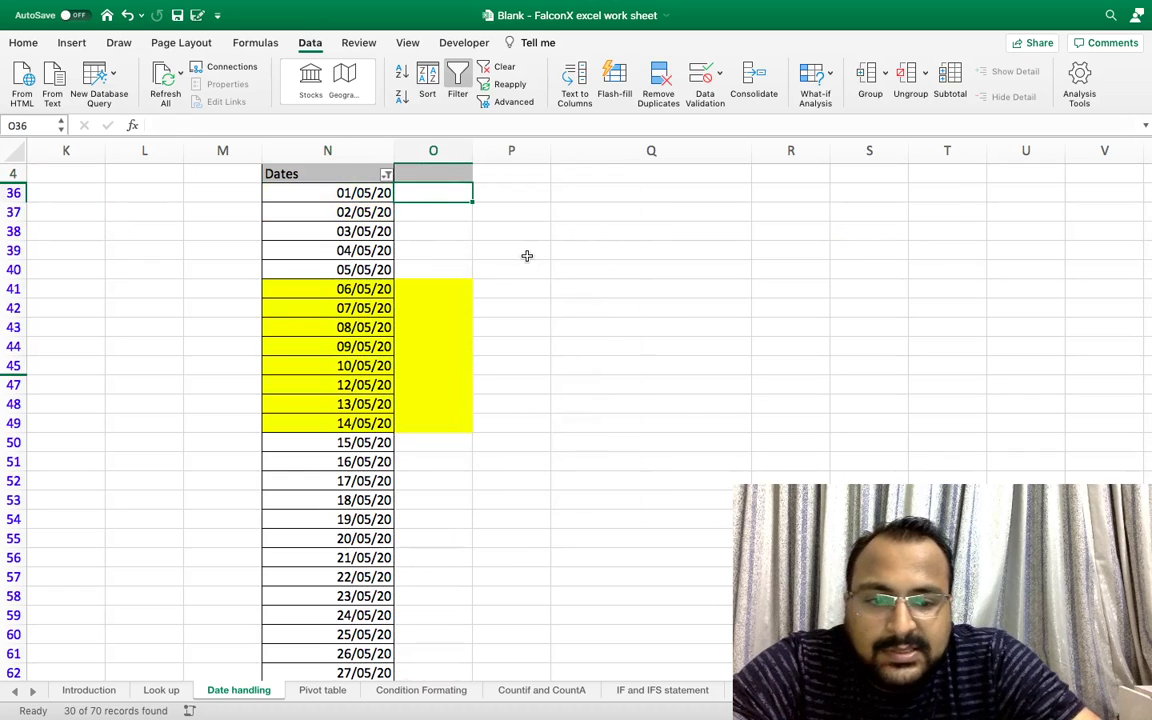
{"action": "type", "text": "'May 2020"}
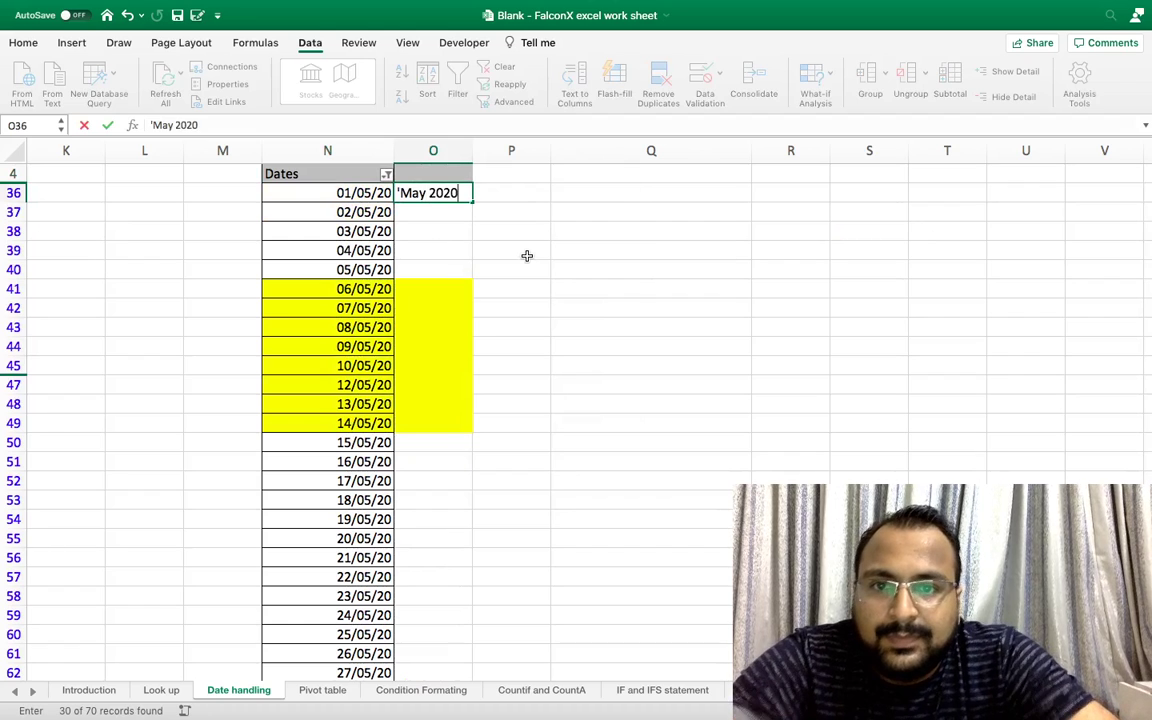
{"action": "key", "text": "Return"}
{"action": "key", "text": "Up"}
{"action": "key", "text": "ctrl+c"}
{"action": "key", "text": "Left"}
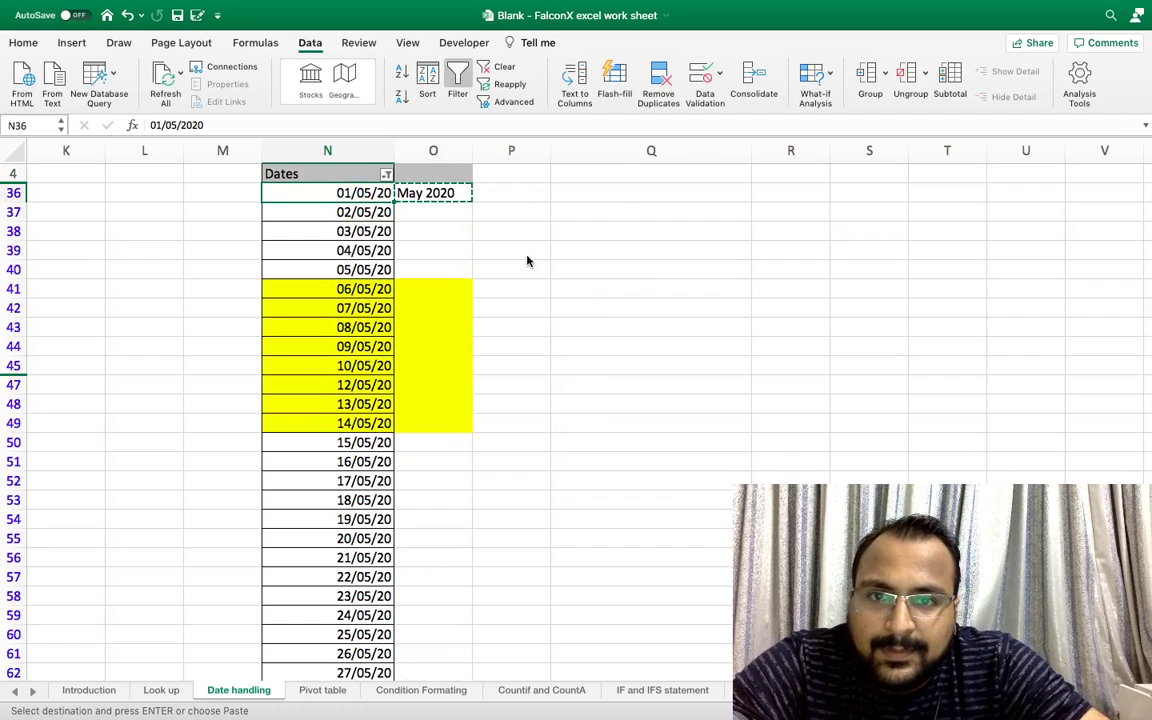
{"action": "key", "text": "ctrl+Down"}
{"action": "key", "text": "Right"}
{"action": "key", "text": "ctrl+shift+Up"}
{"action": "key", "text": "Return"}
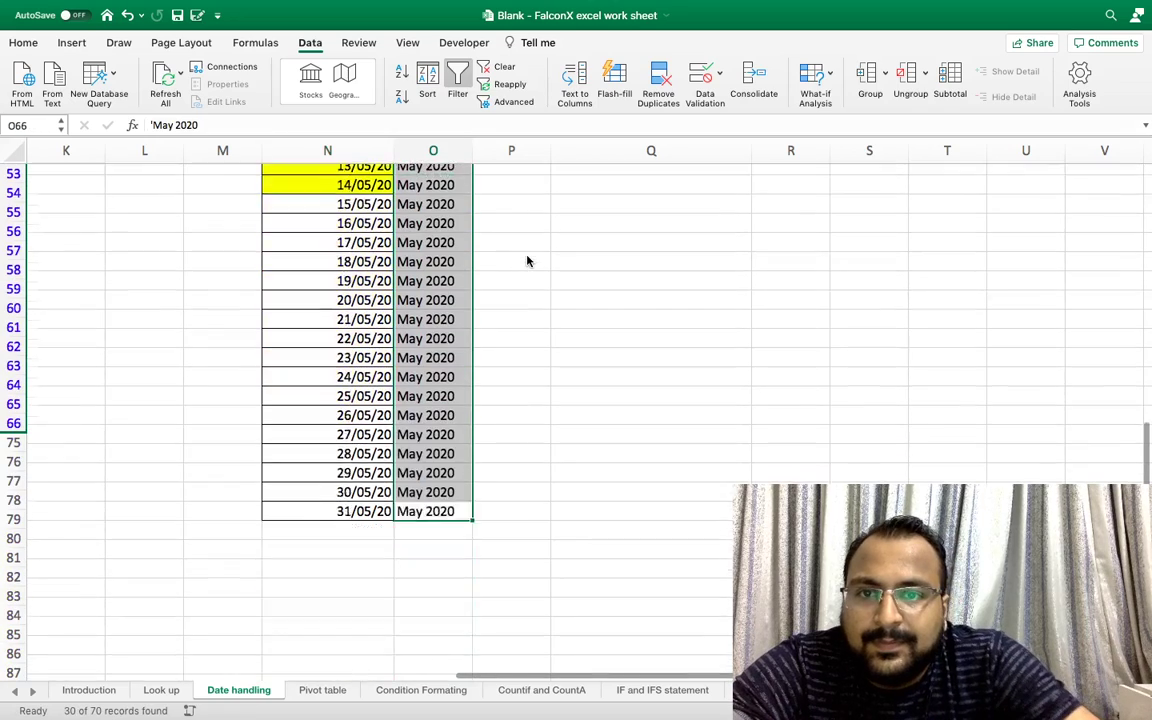
{"action": "key", "text": "ctrl+Up"}
{"action": "scroll", "coordinate": [410, 200], "scroll_direction": "up", "scroll_amount": 2}
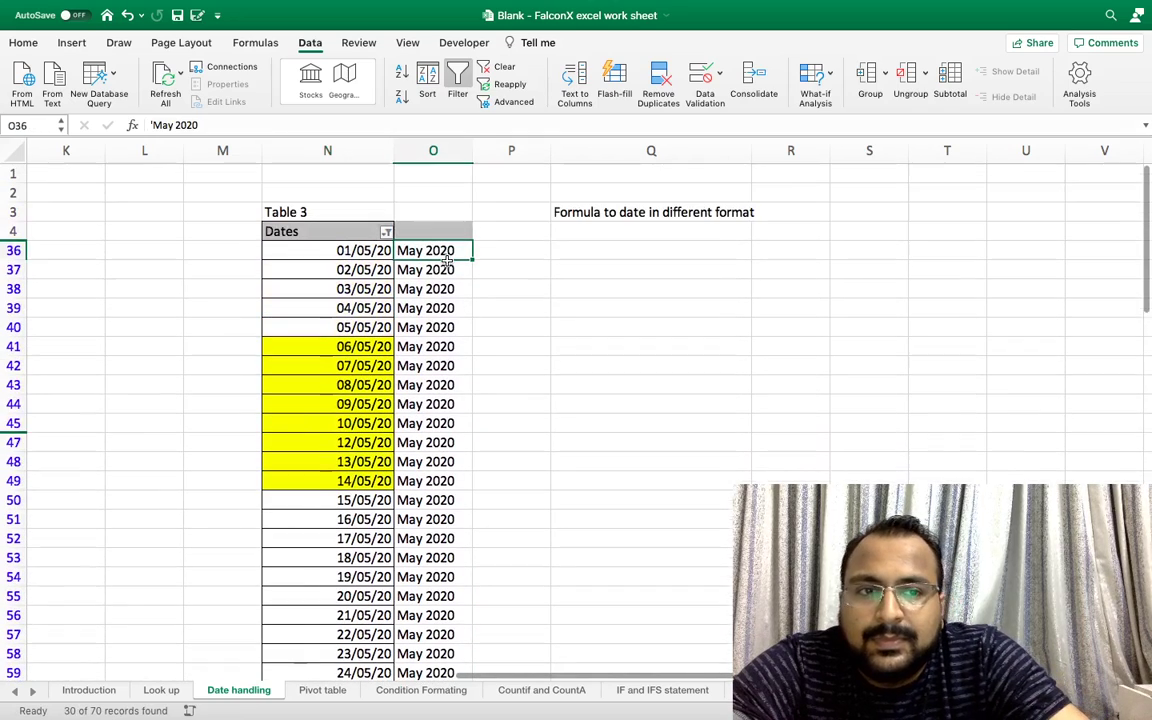
Step: Clear the Dates filter so all dates show again
{"action": "left_click", "coordinate": [386, 232]}
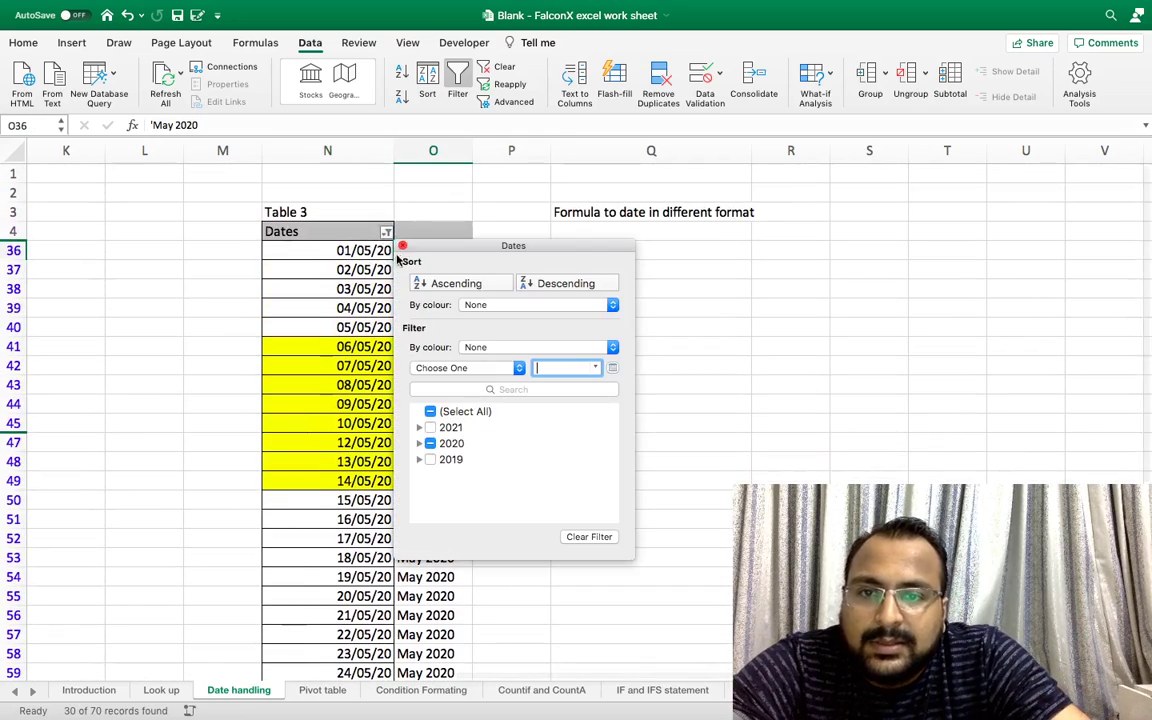
{"action": "left_click", "coordinate": [430, 411]}
{"action": "key", "text": "Escape"}
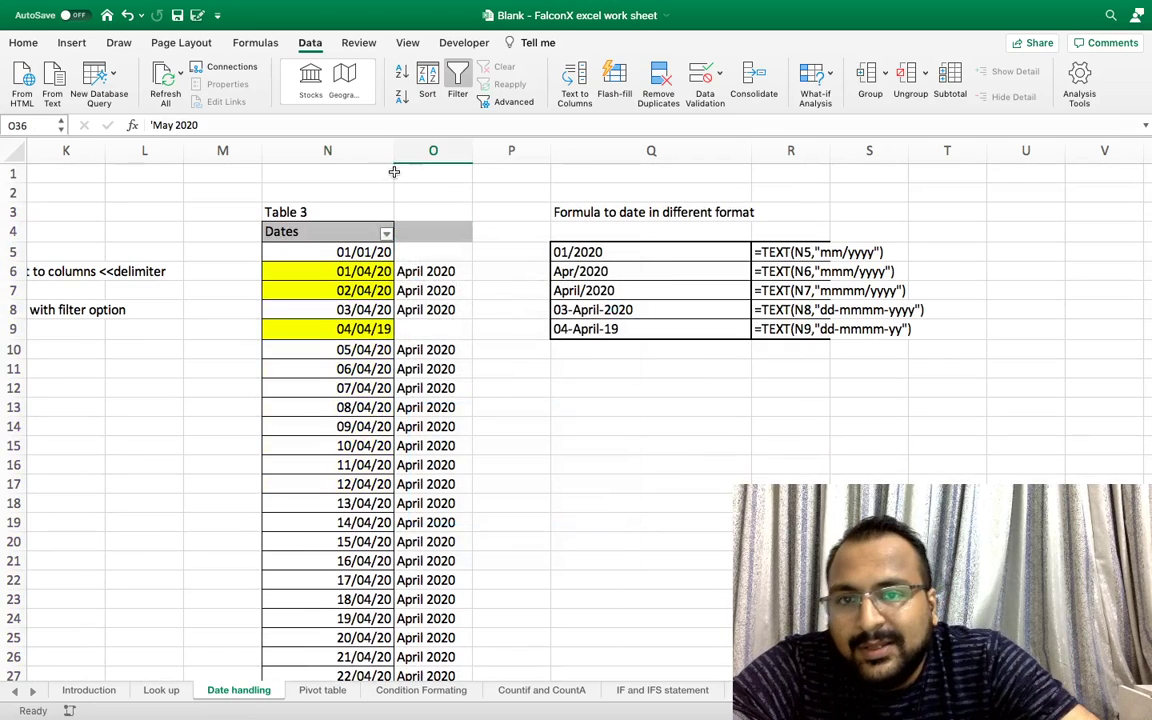
Step: Delete column O with its month labels and insert a fresh blank column O
{"action": "left_click", "coordinate": [433, 150]}
{"action": "right_click", "coordinate": [433, 150]}
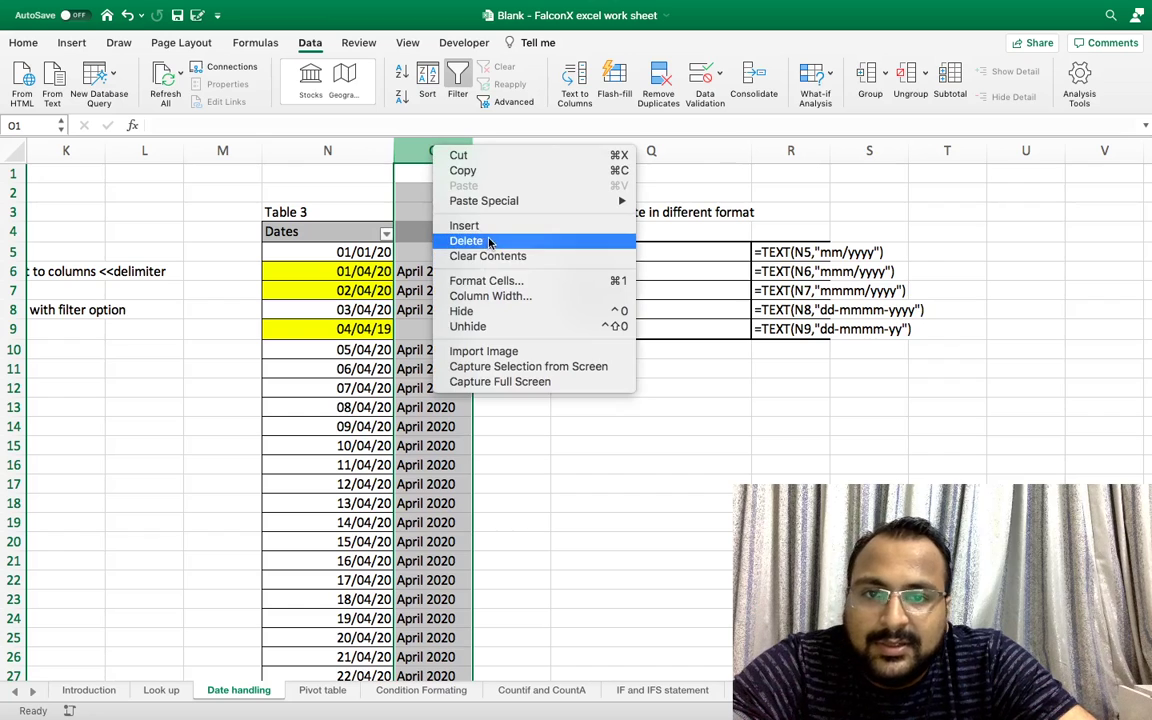
{"action": "left_click", "coordinate": [481, 234]}
{"action": "left_click", "coordinate": [424, 270]}
{"action": "left_click", "coordinate": [433, 150]}
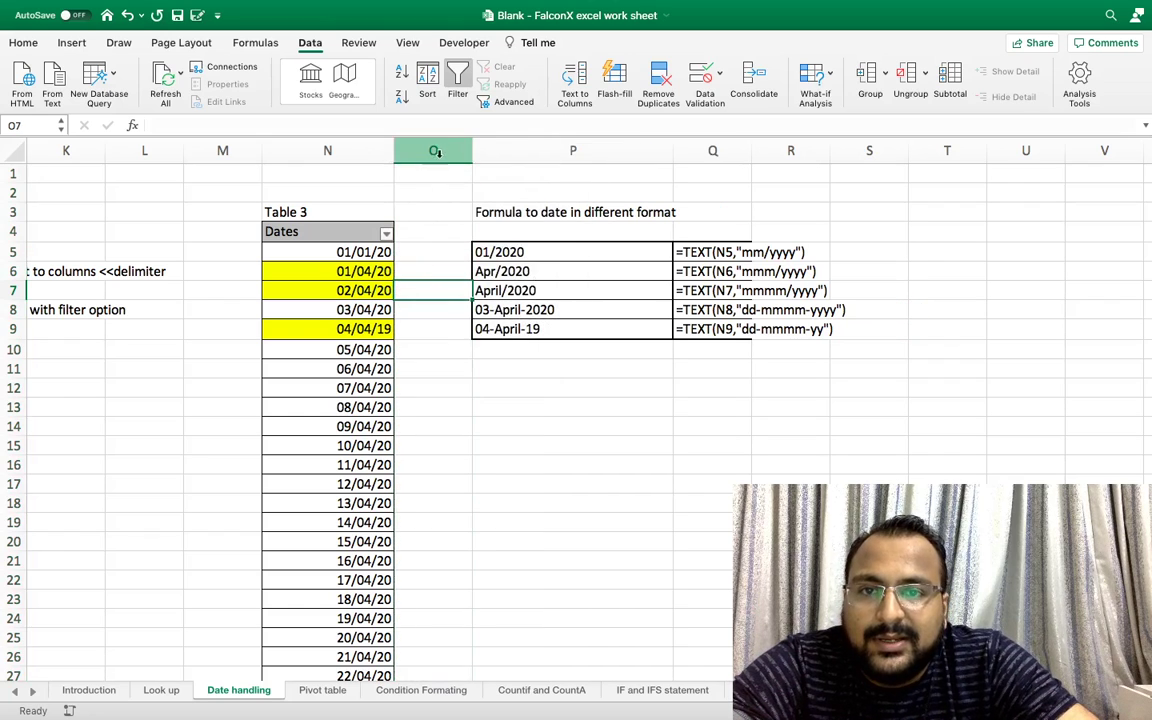
{"action": "right_click", "coordinate": [440, 150]}
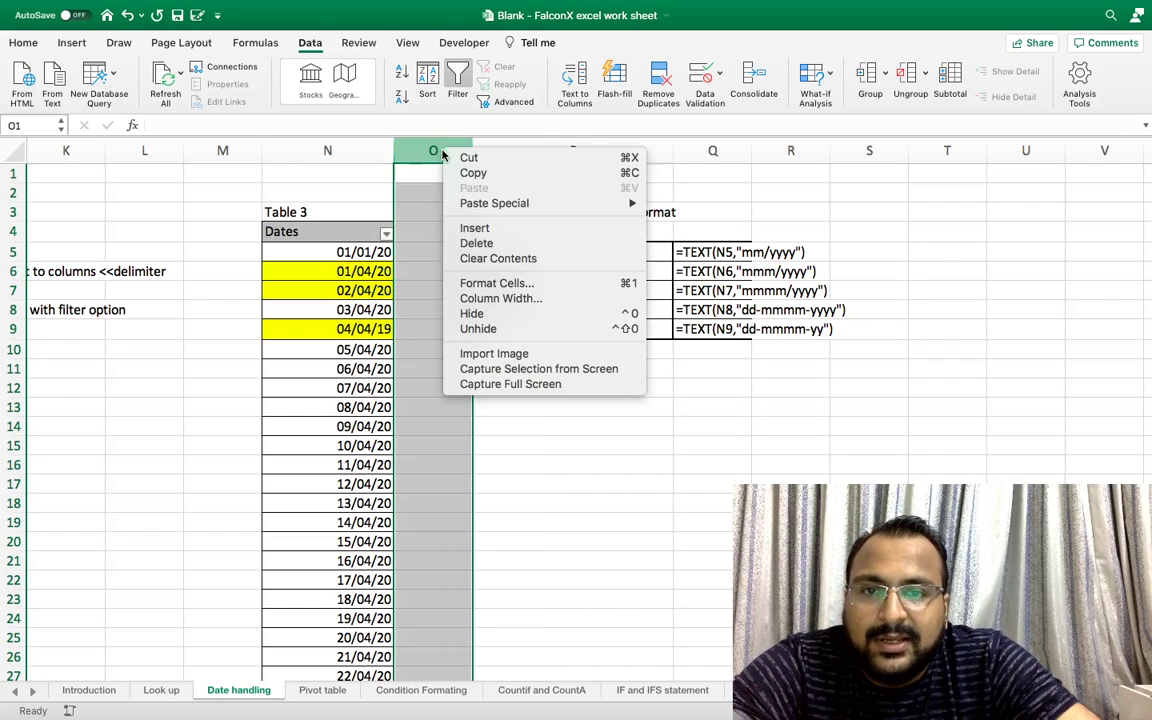
{"action": "left_click", "coordinate": [475, 228]}
{"action": "left_click", "coordinate": [455, 254]}
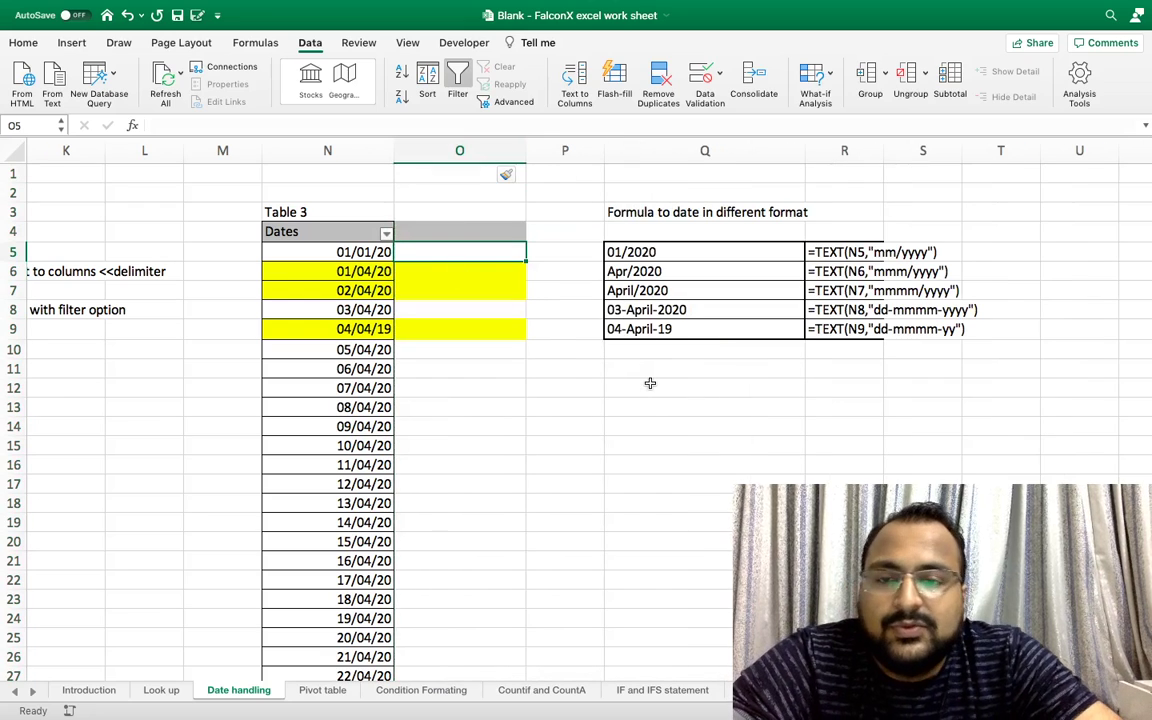
Step: Enter =TEXT(N5,"mmm-yy") in O5 to show the date as Jan-20
{"action": "type", "text": "=text("}
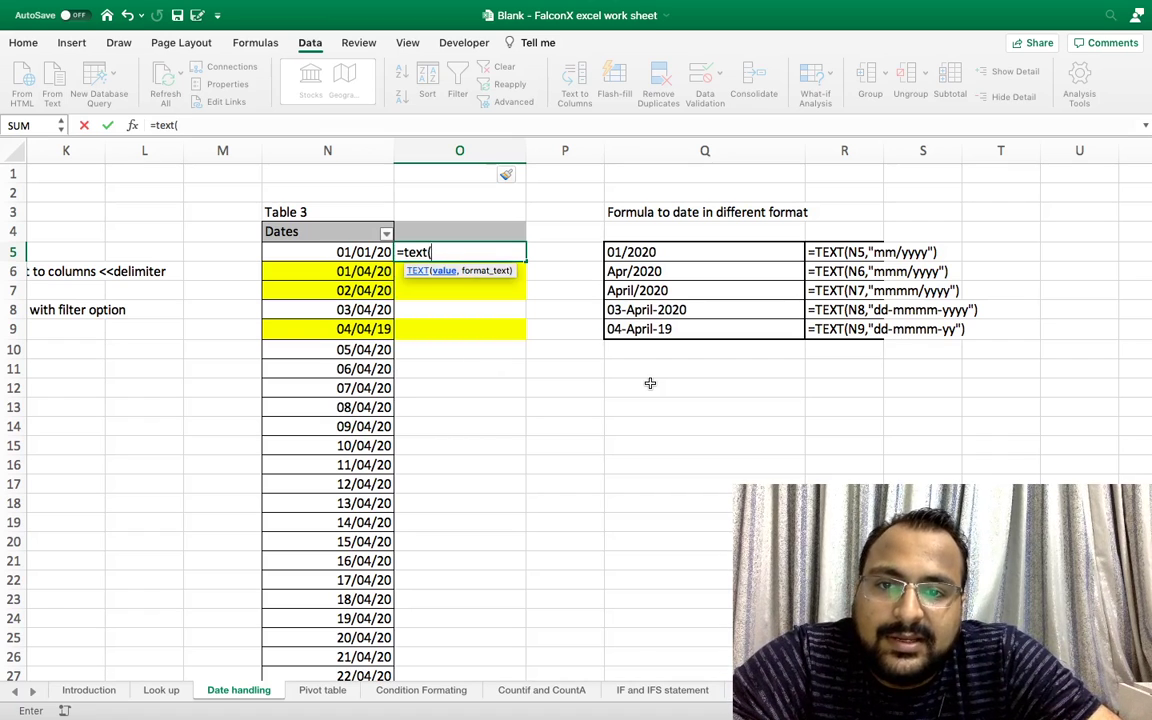
{"action": "key", "text": "Left"}
{"action": "type", "text": ","}
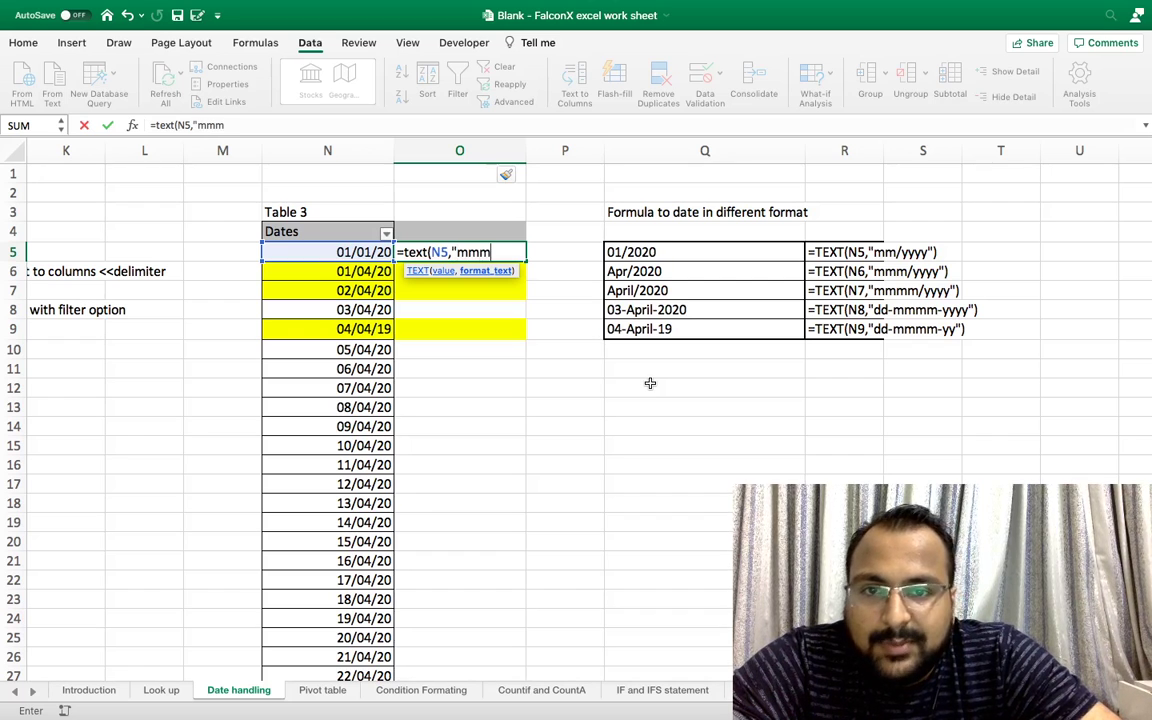
{"action": "type", "text": "\"mmm-yy"}
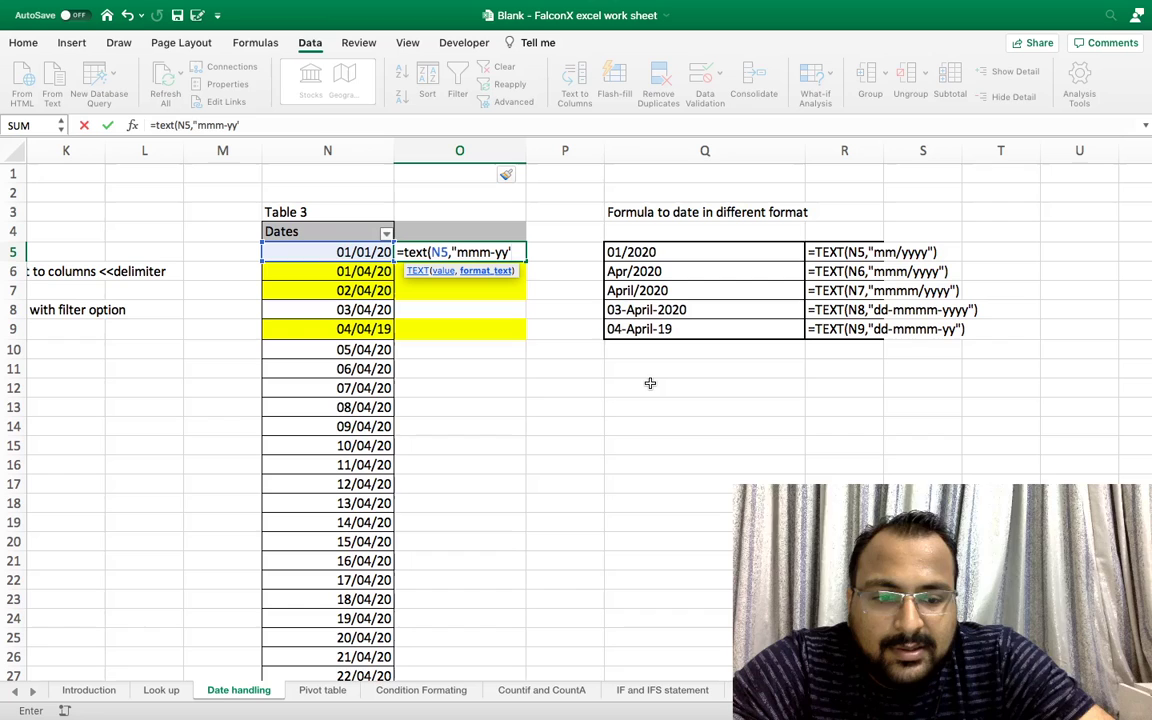
{"action": "type", "text": "\""}
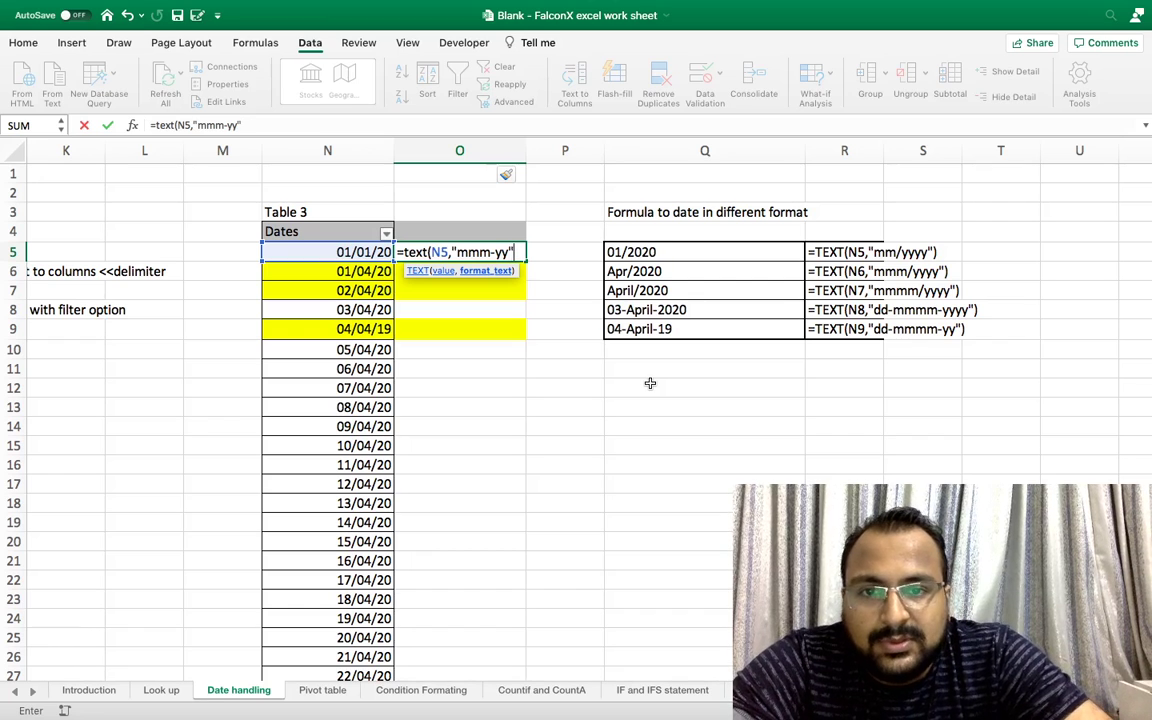
{"action": "type", "text": "_)"}
{"action": "key", "text": "Return"}
Step: Copy the O5 TEXT formula down to every date row through O74
{"action": "key", "text": "Up"}
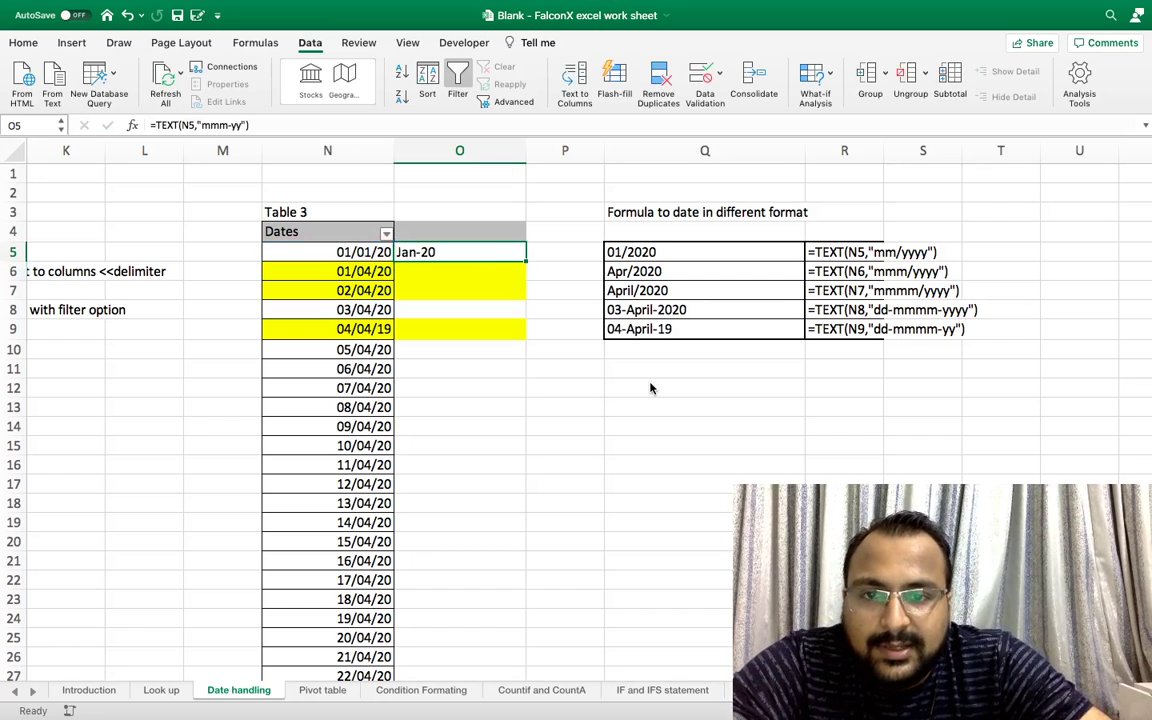
{"action": "key", "text": "ctrl+c"}
{"action": "key", "text": "Left"}
{"action": "key", "text": "ctrl+Down"}
{"action": "key", "text": "Right"}
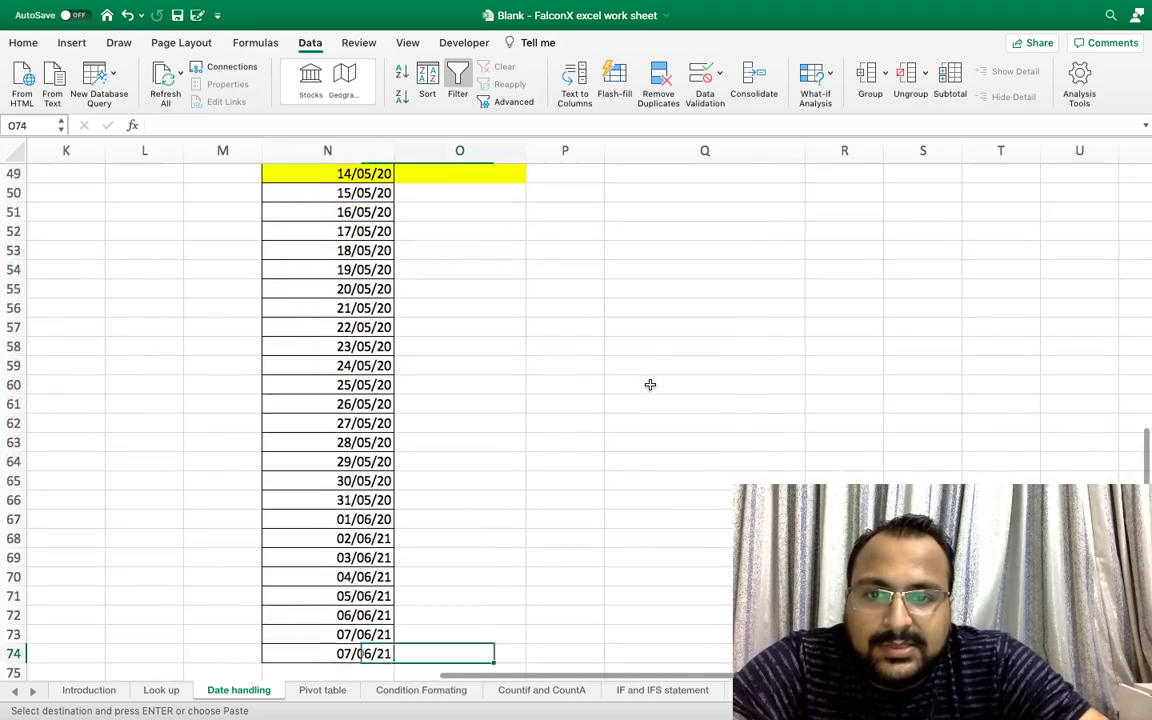
{"action": "key", "text": "ctrl+shift+Up"}
{"action": "key", "text": "ctrl+v"}
{"action": "key", "text": "ctrl+Up"}
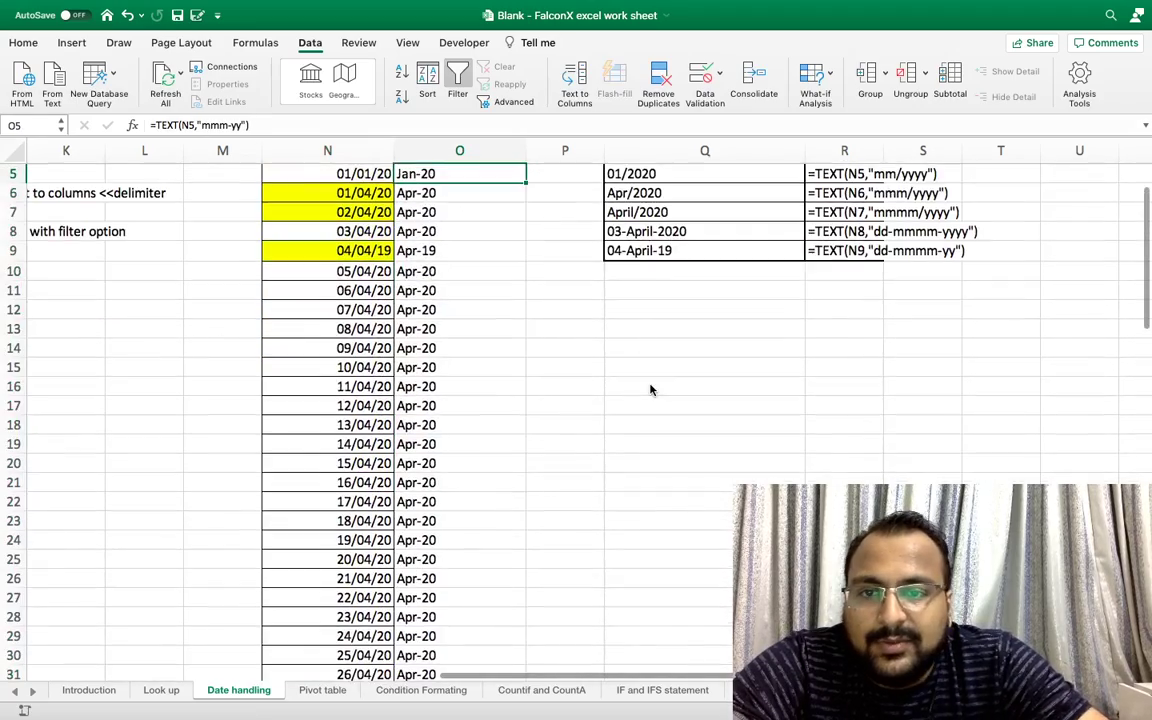
{"action": "key", "text": "Up"}
{"action": "key", "text": "Up"}
{"action": "key", "text": "Up"}
{"action": "key", "text": "Up"}
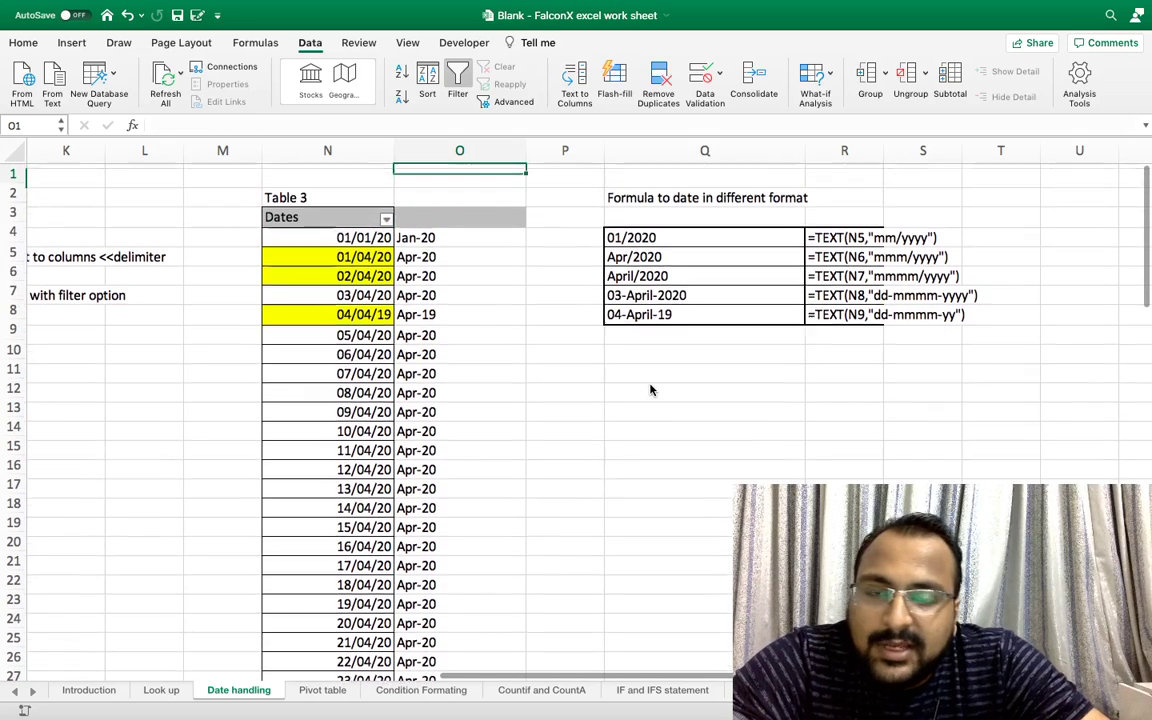
{"action": "key", "text": "Down"}
{"action": "key", "text": "Down"}
{"action": "key", "text": "Down"}
{"action": "key", "text": "Down"}
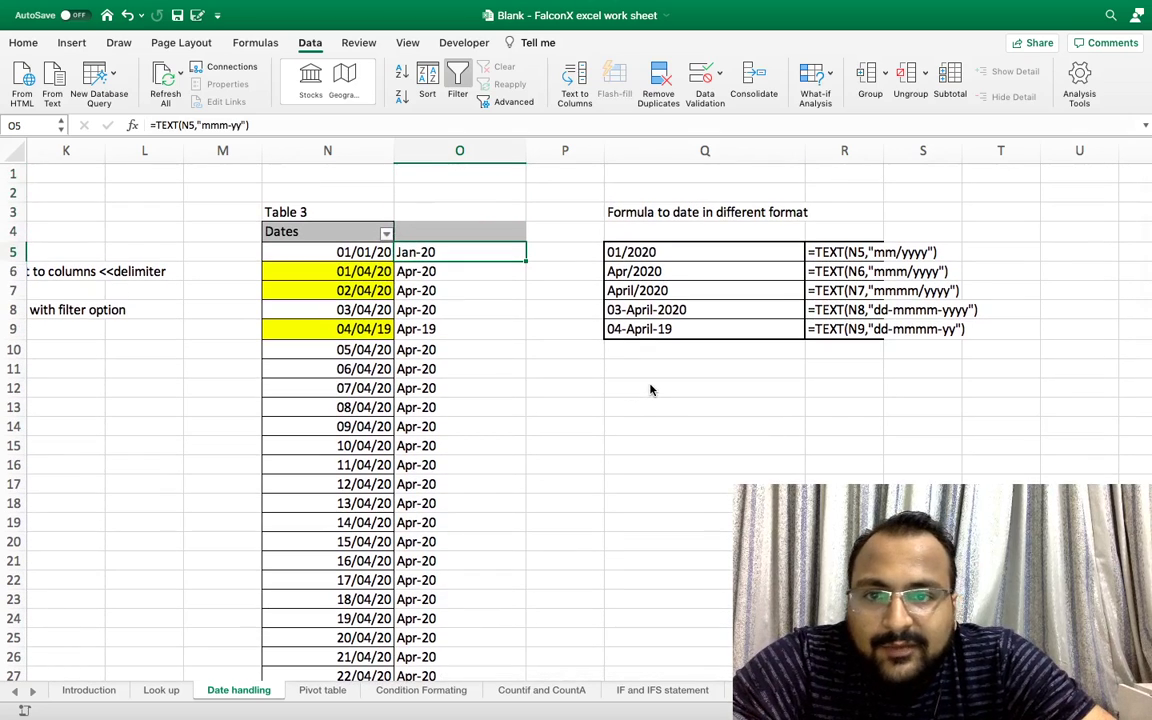
Step: Try the "mmmm-yy" and then "dd/mmmm-yy" formats in the O5 TEXT formula
{"action": "left_click", "coordinate": [225, 125]}
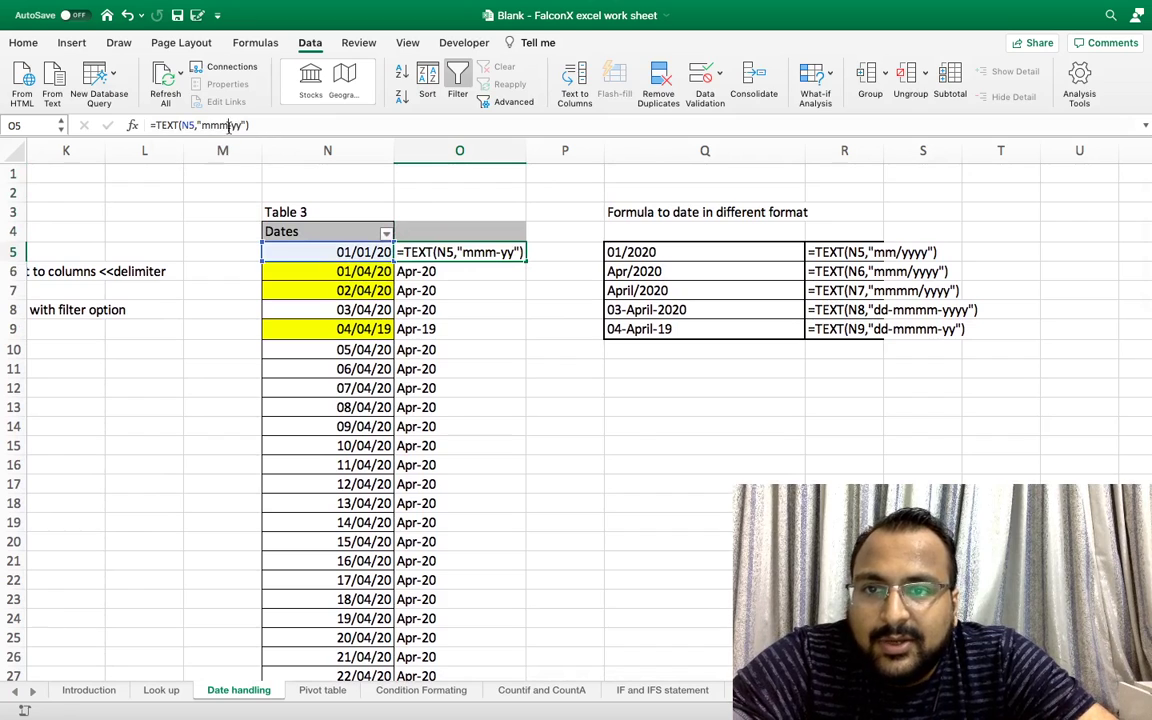
{"action": "type", "text": "m"}
{"action": "key", "text": "Return"}
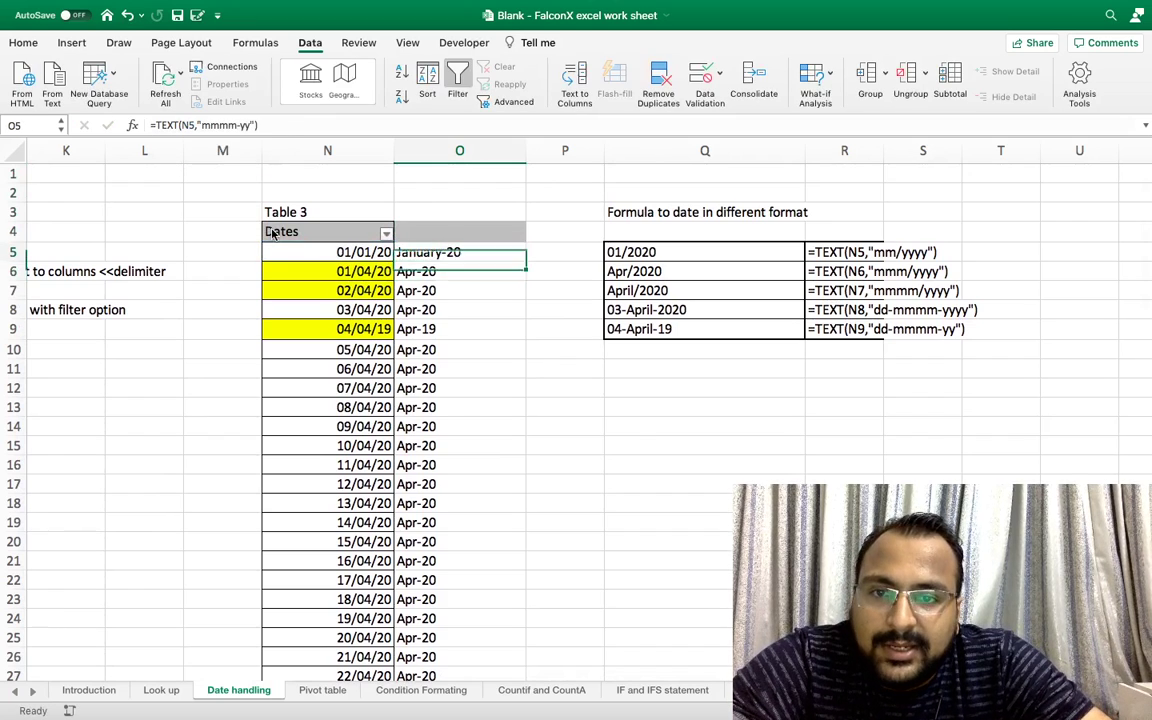
{"action": "left_click", "coordinate": [199, 125]}
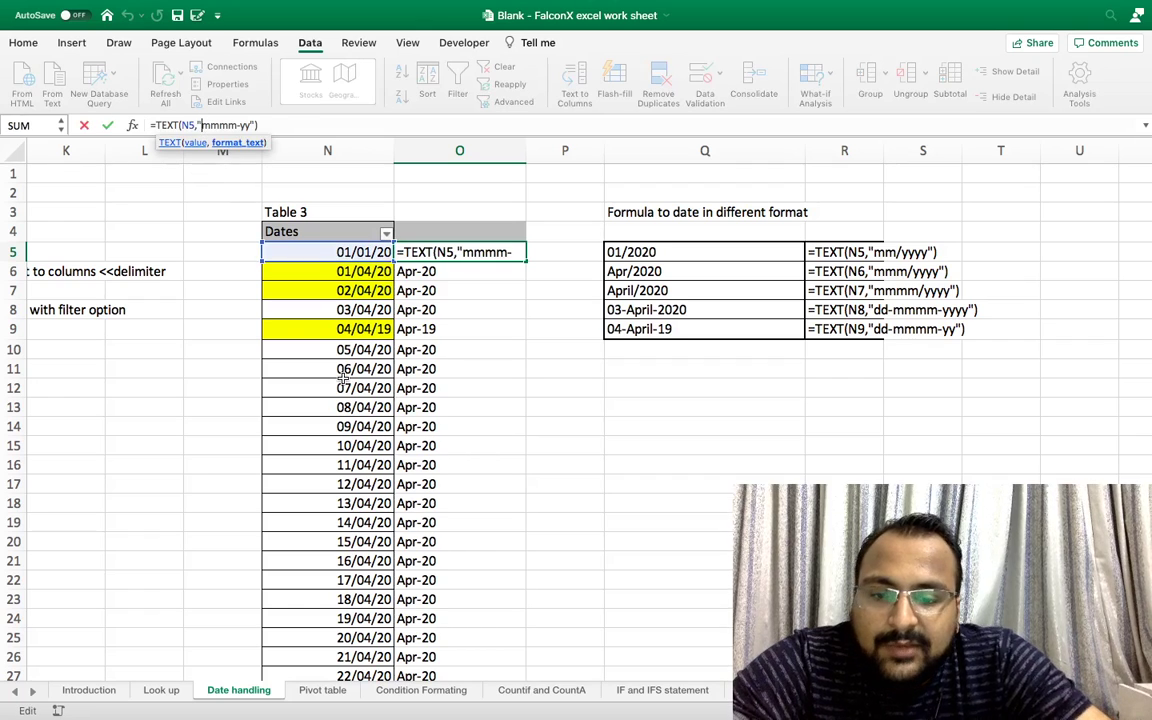
{"action": "type", "text": "dd/"}
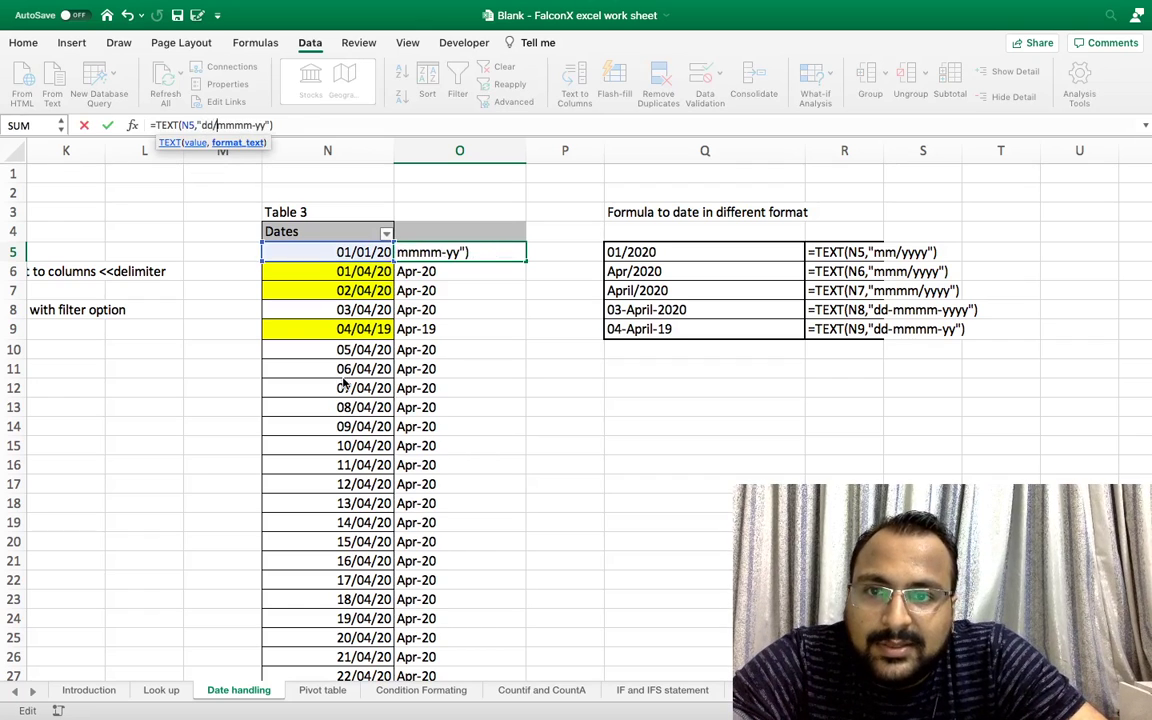
{"action": "key", "text": "Return"}
{"action": "key", "text": "Up"}
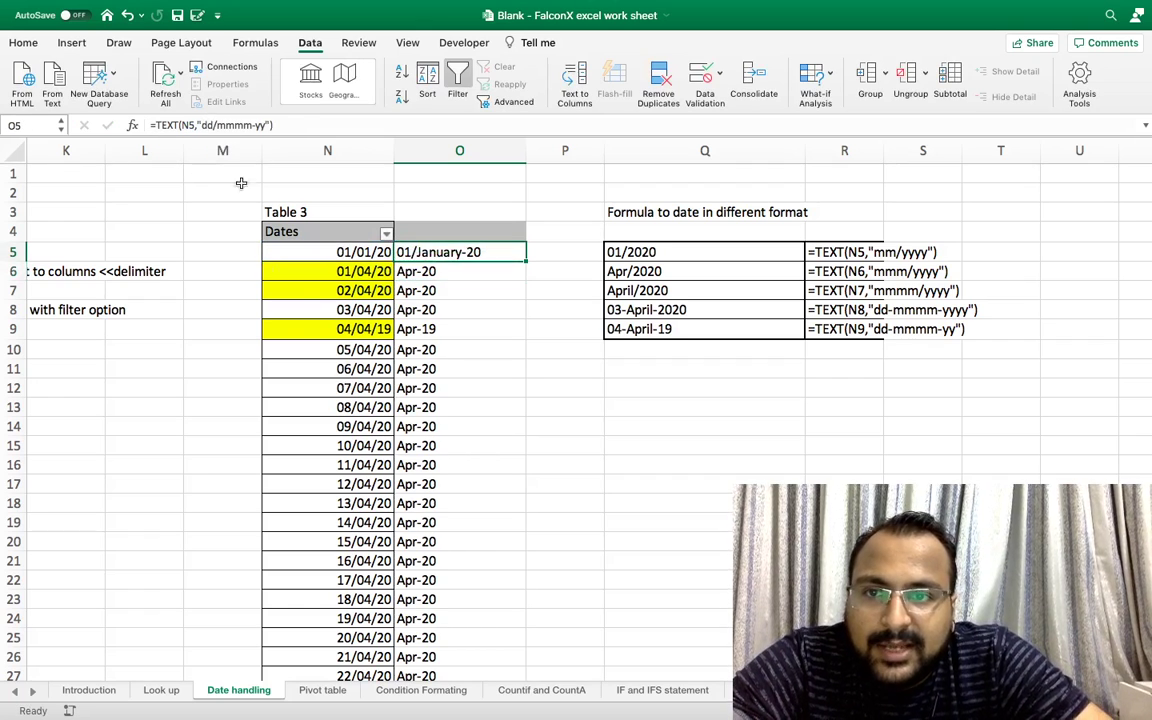
Step: Change the O5 format to "dd-mmmm-yy" so it displays 01-January-20
{"action": "left_click", "coordinate": [214, 125]}
{"action": "key", "text": "BackSpace"}
{"action": "type", "text": "-"}
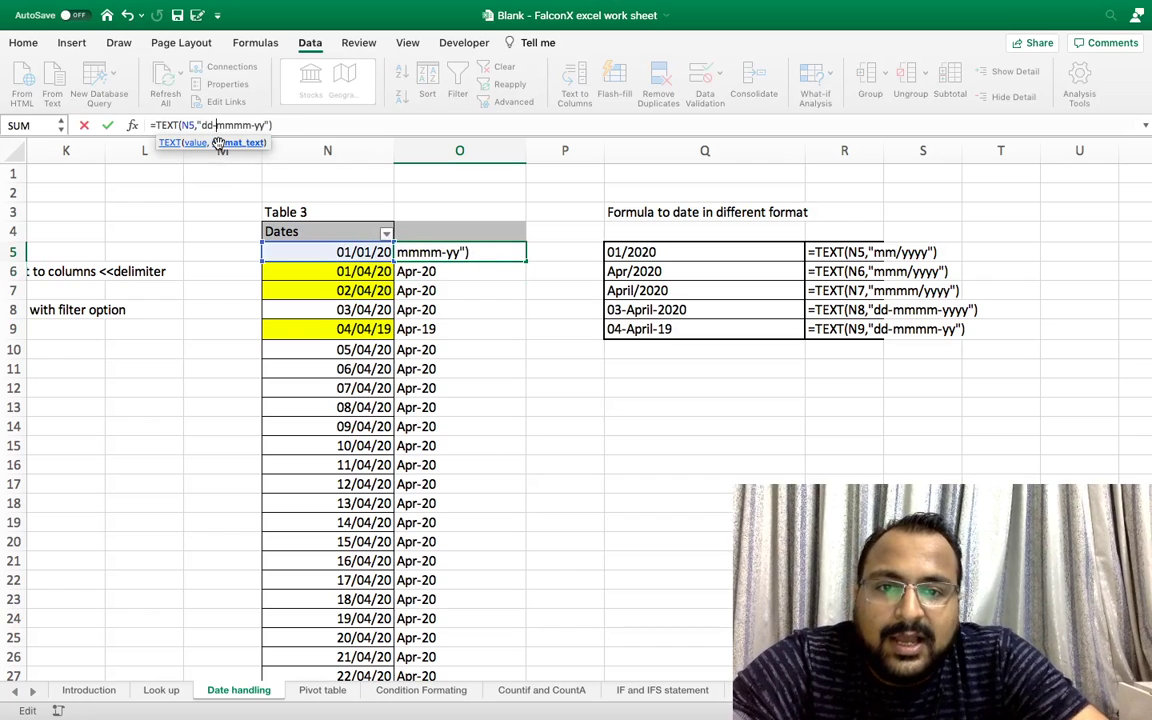
{"action": "key", "text": "Return"}
{"action": "key", "text": "Right"}
{"action": "key", "text": "Right"}
{"action": "key", "text": "Right"}
{"action": "key", "text": "Up"}
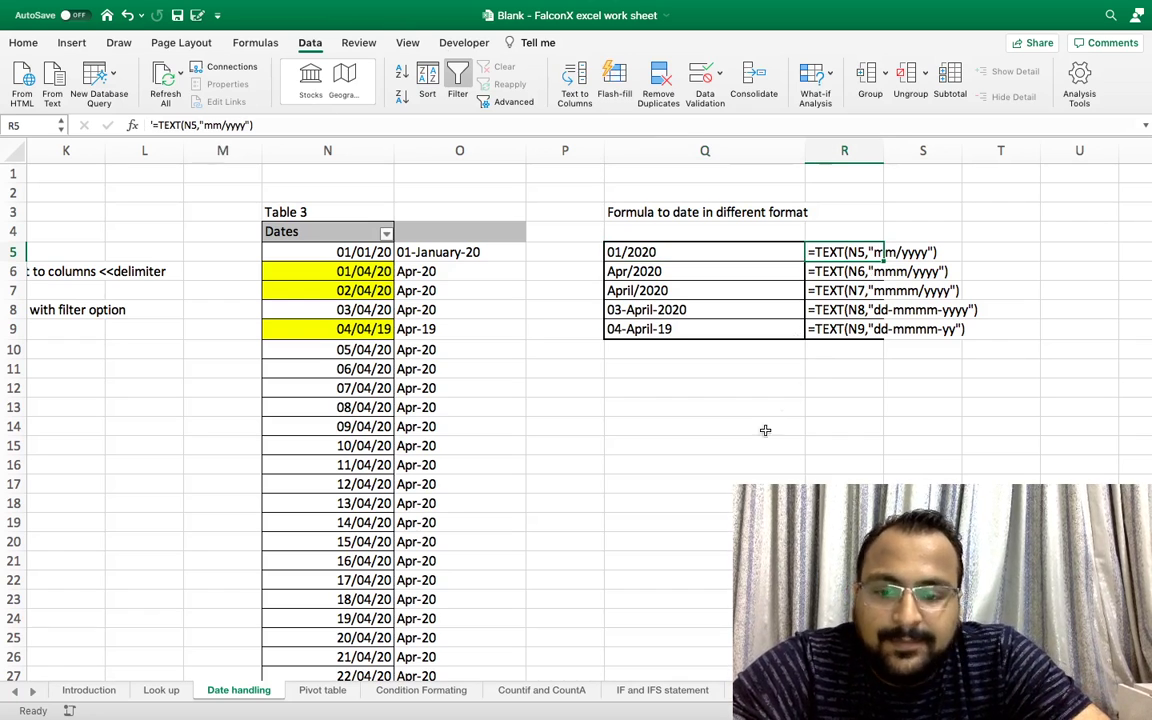
{"action": "left_click", "coordinate": [655, 522]}
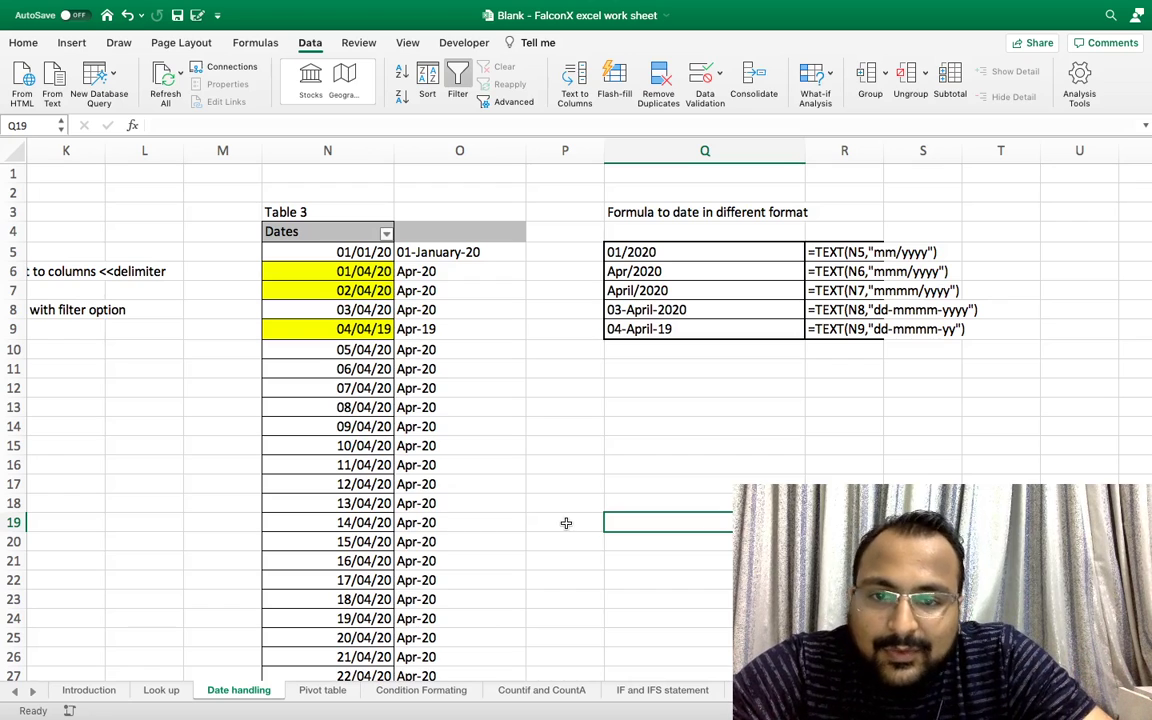
{"action": "left_click", "coordinate": [501, 497]}
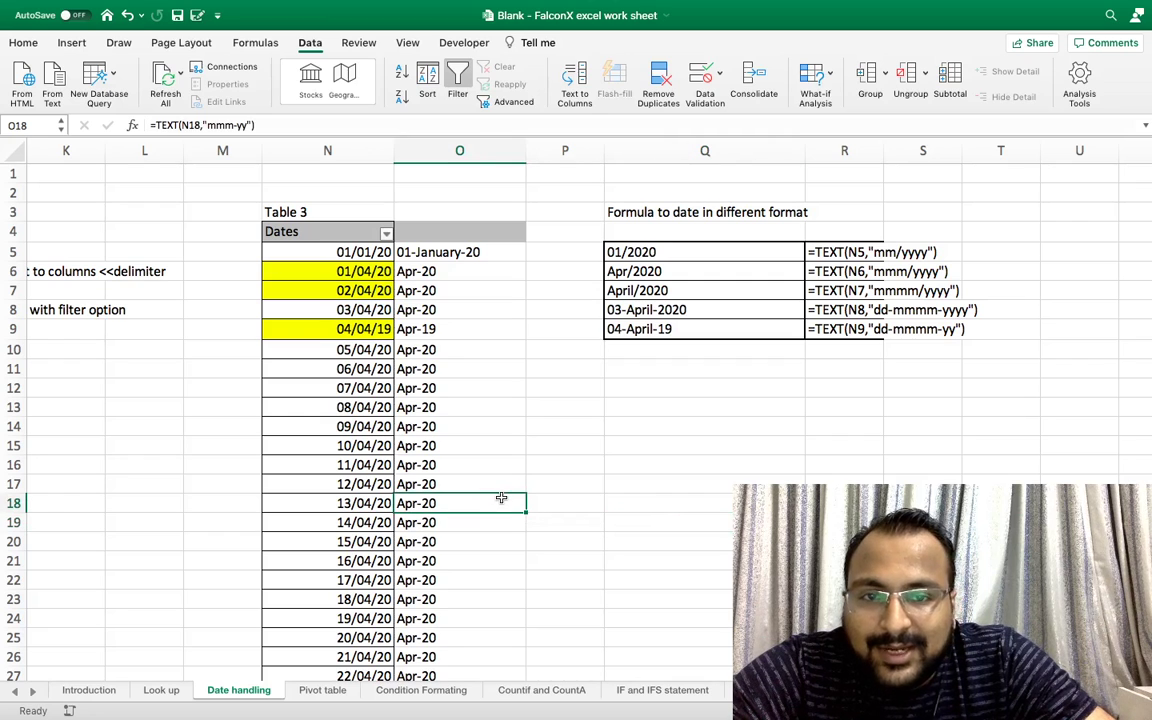